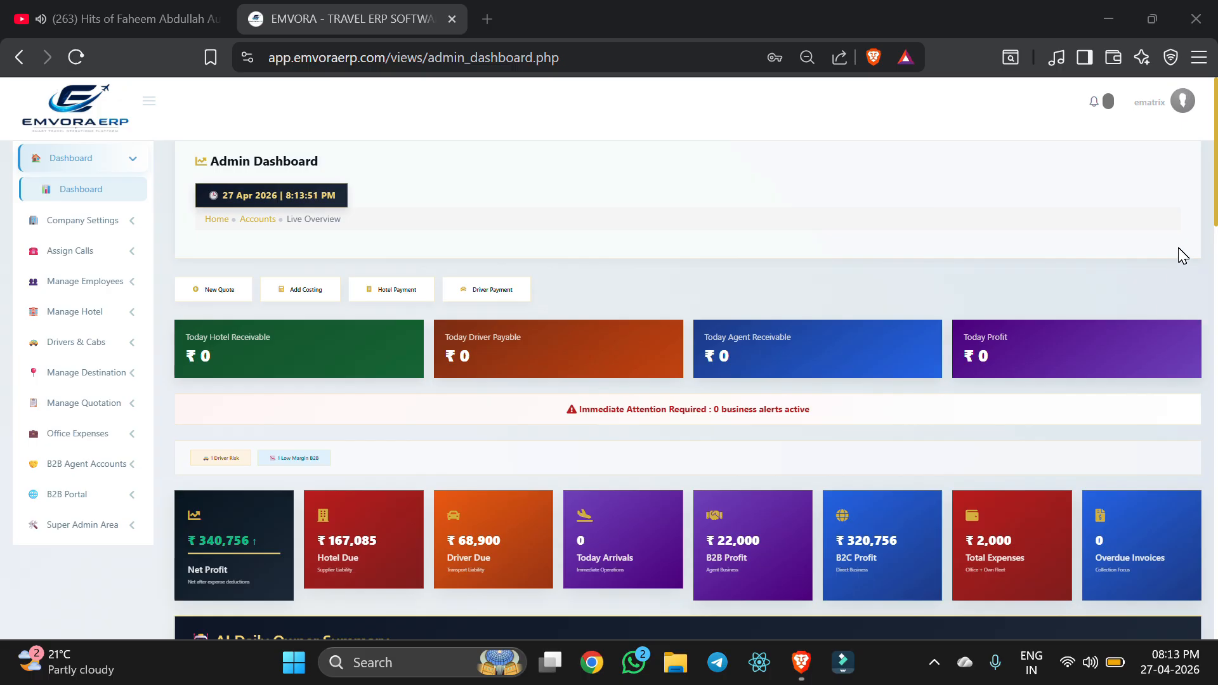
{"action": "mouse_move", "coordinate": [667, 233]}
{"action": "left_mouse_down"}
{"action": "mouse_move", "coordinate": [683, 236]}
{"action": "mouse_move", "coordinate": [791, 154]}
{"action": "left_mouse_up"}
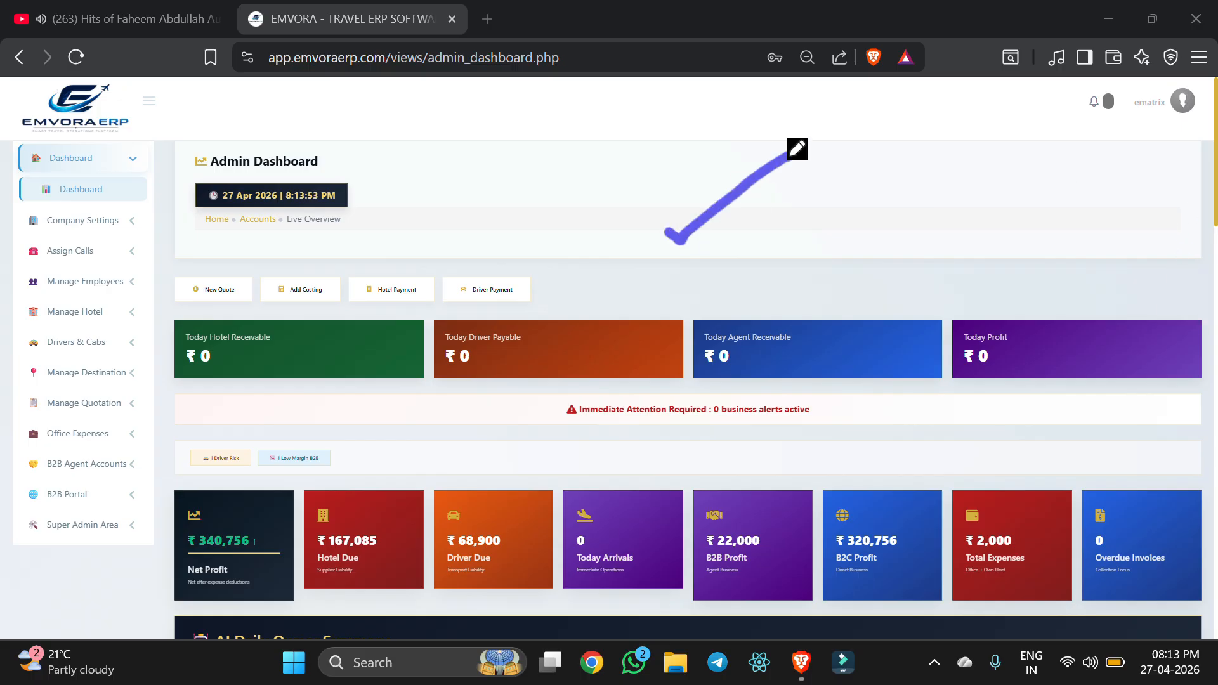
{"action": "left_click_drag", "start_coordinate": [449, 240], "coordinate": [569, 176]}
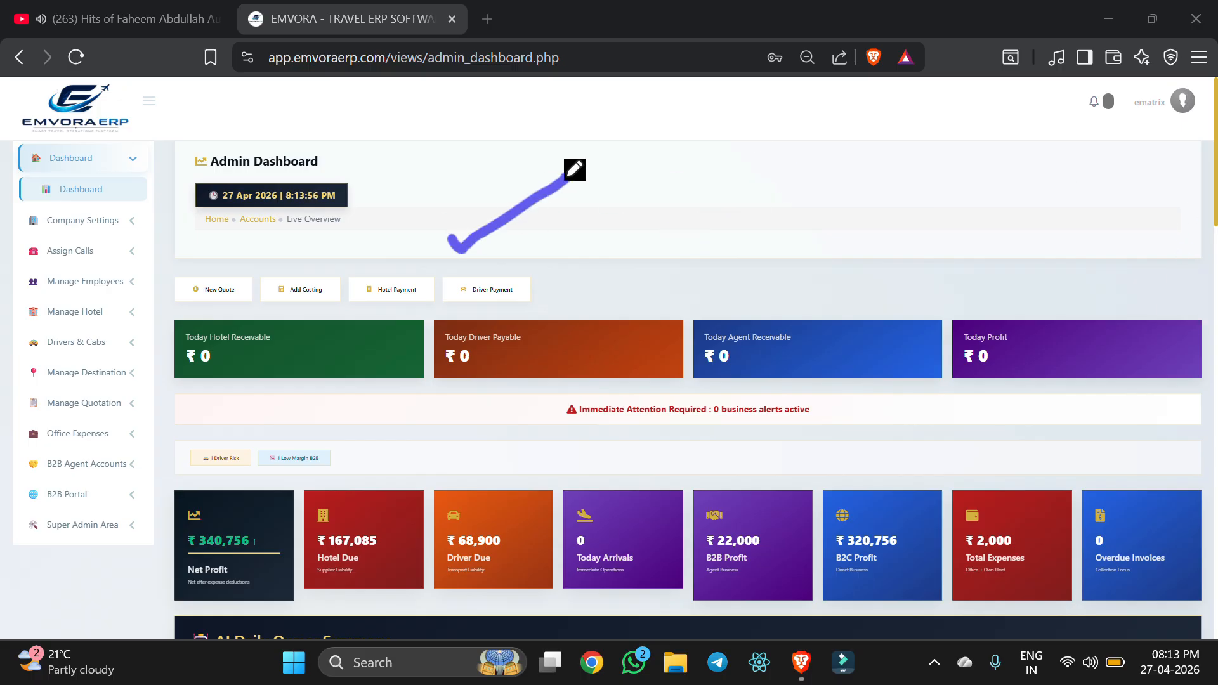
{"action": "left_click_drag", "start_coordinate": [135, 454], "coordinate": [212, 418]}
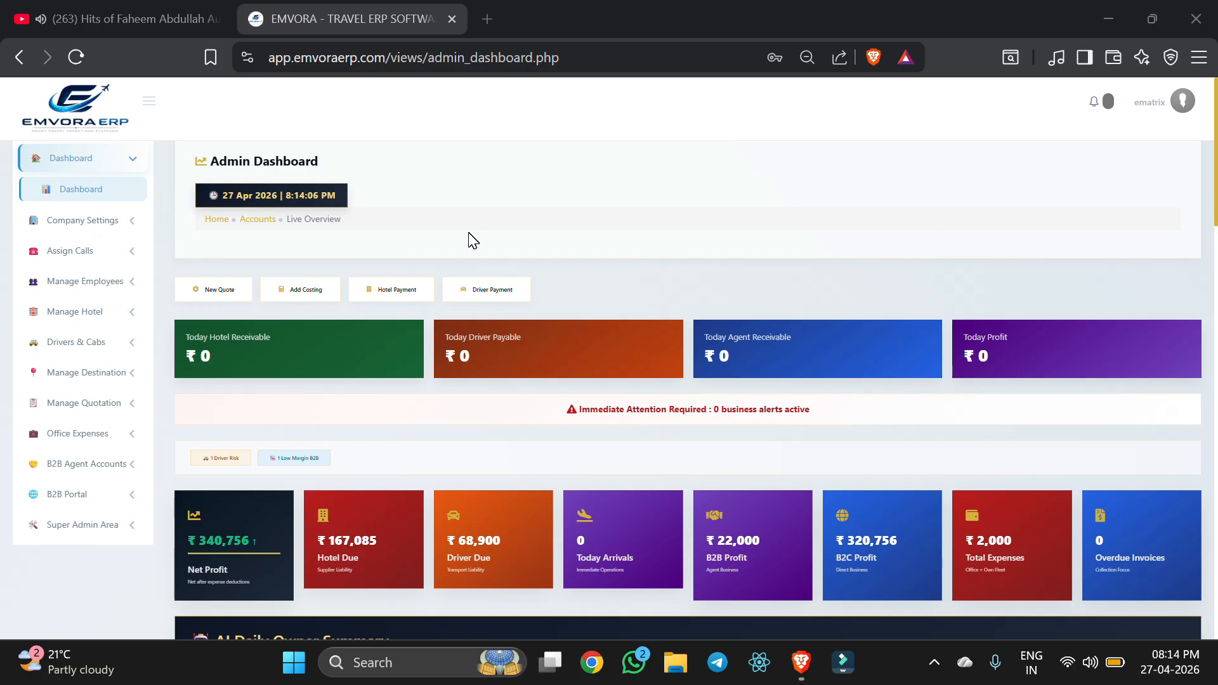
{"action": "scroll", "coordinate": [469, 236], "scroll_direction": "down", "scroll_amount": 1}
{"action": "scroll", "coordinate": [468, 233], "scroll_direction": "up", "scroll_amount": 1}
- Examine the dashboard's date and today's receivable and payable cards, and open the profitability report behind Today Profit
{"action": "left_click_drag", "start_coordinate": [328, 195], "coordinate": [252, 211]}
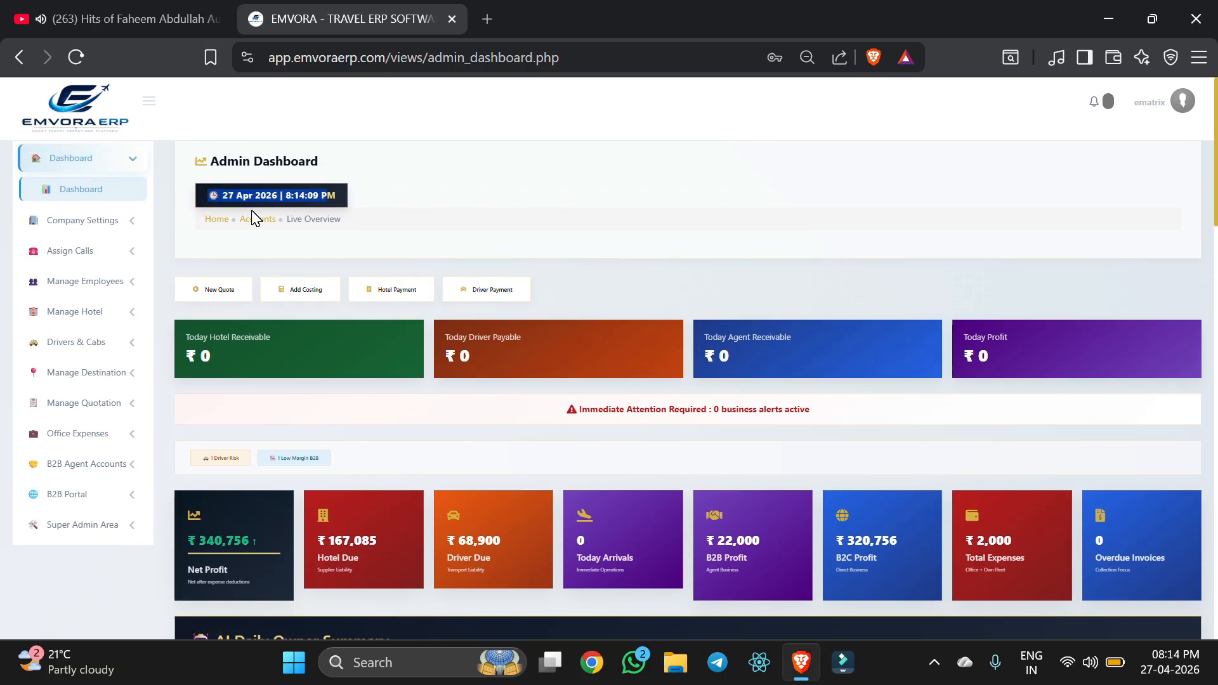
{"action": "scroll", "coordinate": [185, 222], "scroll_direction": "down", "scroll_amount": 1}
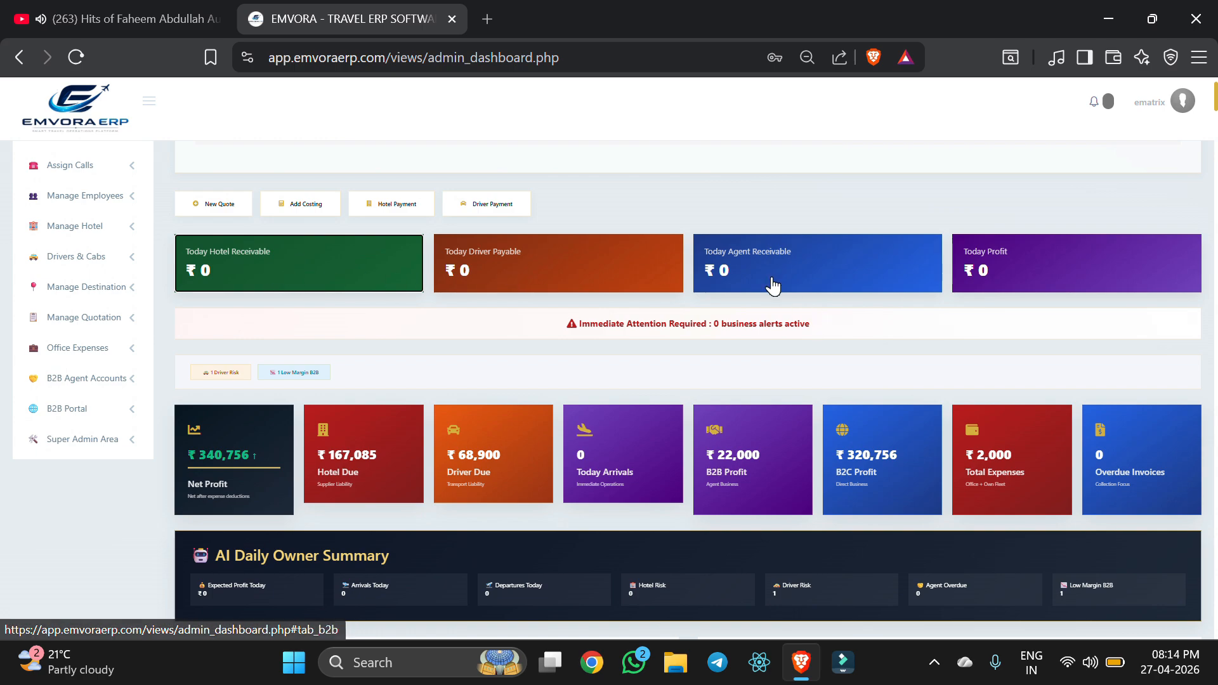
{"action": "left_click_drag", "start_coordinate": [767, 277], "coordinate": [717, 247]}
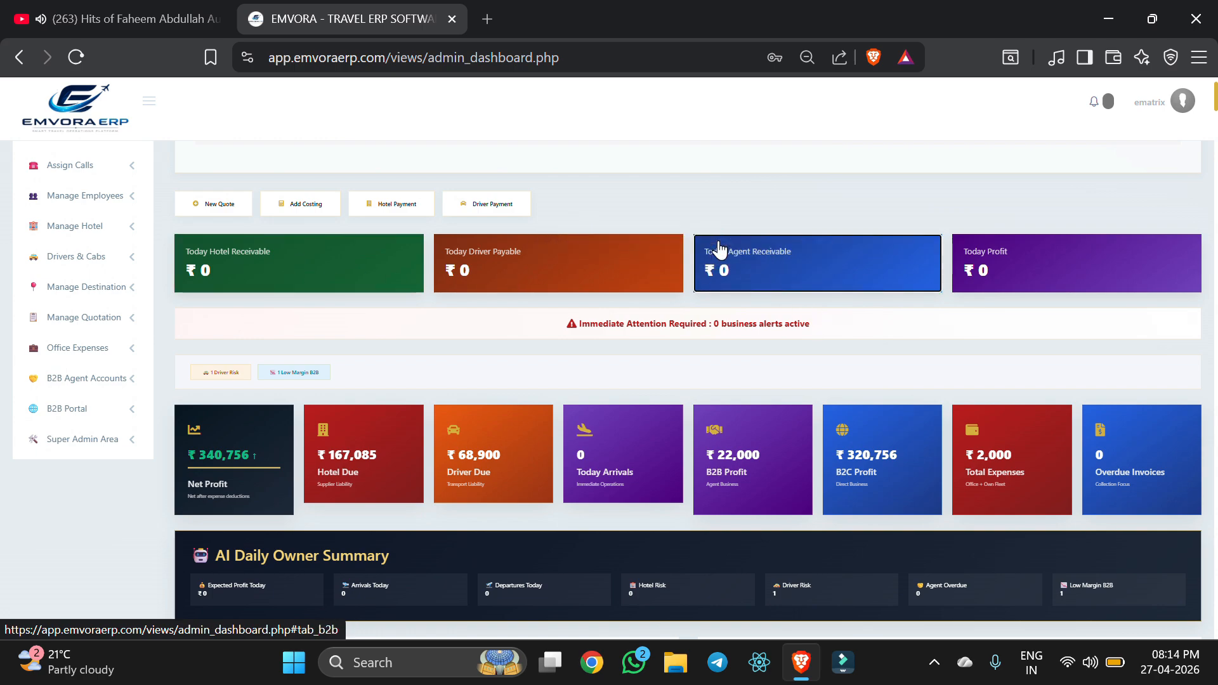
{"action": "left_click", "coordinate": [1047, 277]}
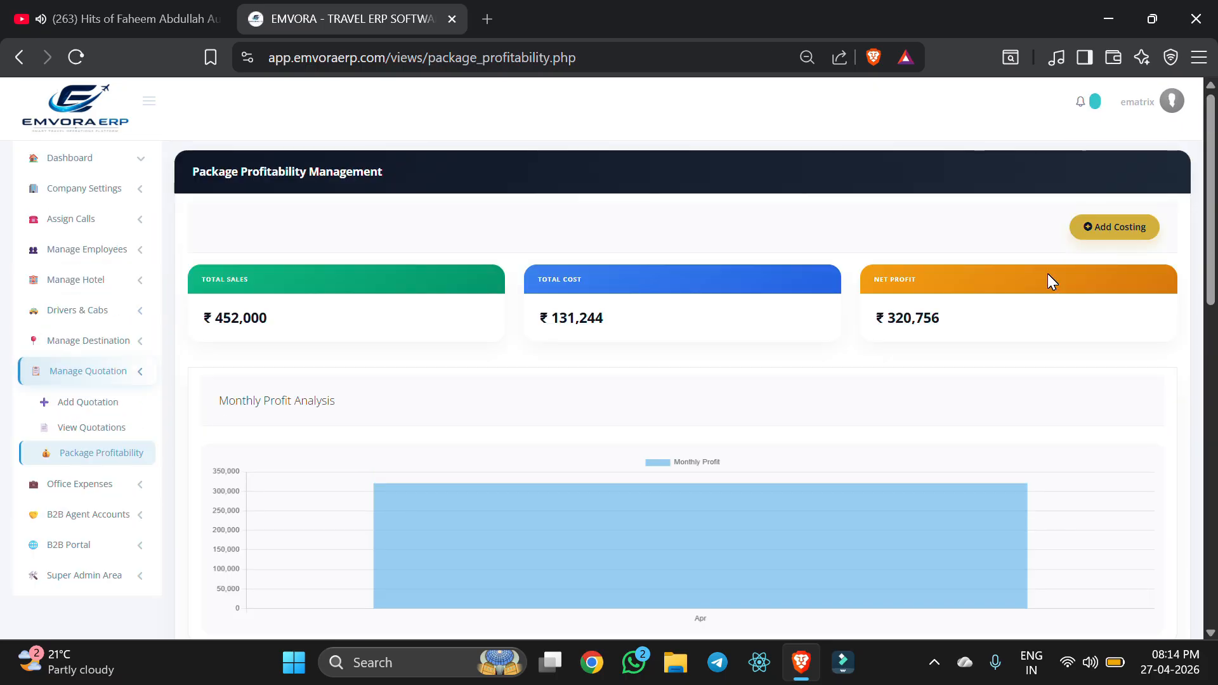
- Return to the admin dashboard and examine the profit, dues and expenses cards and the AI Daily Owner Summary
{"action": "left_click", "coordinate": [62, 157]}
{"action": "scroll", "coordinate": [610, 409], "scroll_direction": "down", "scroll_amount": 1}
{"action": "scroll", "coordinate": [610, 409], "scroll_direction": "down", "scroll_amount": 2}
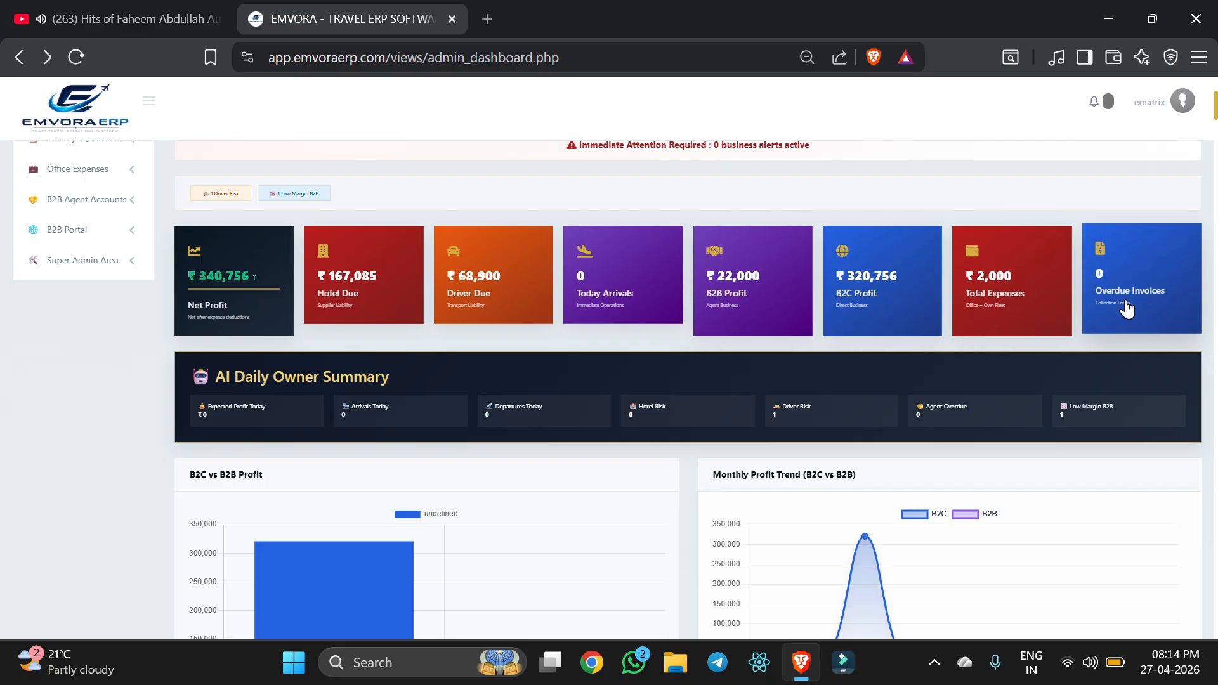
{"action": "scroll", "coordinate": [1126, 309], "scroll_direction": "down", "scroll_amount": 2}
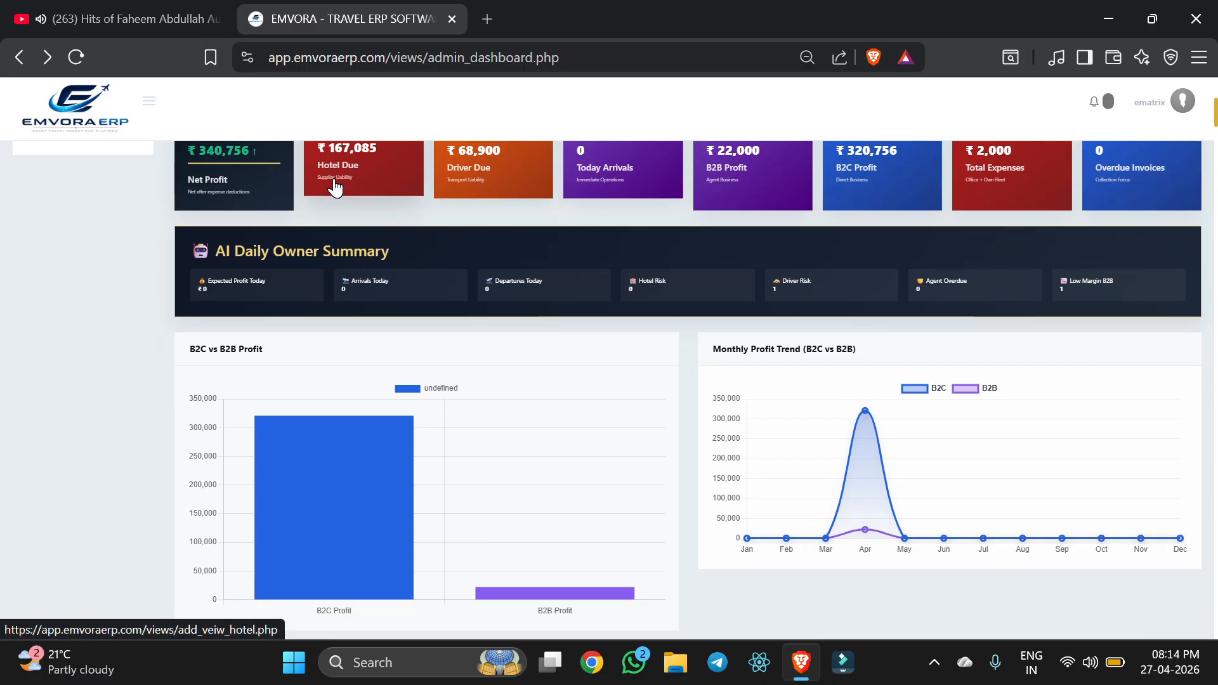
{"action": "scroll", "coordinate": [335, 184], "scroll_direction": "up", "scroll_amount": 4}
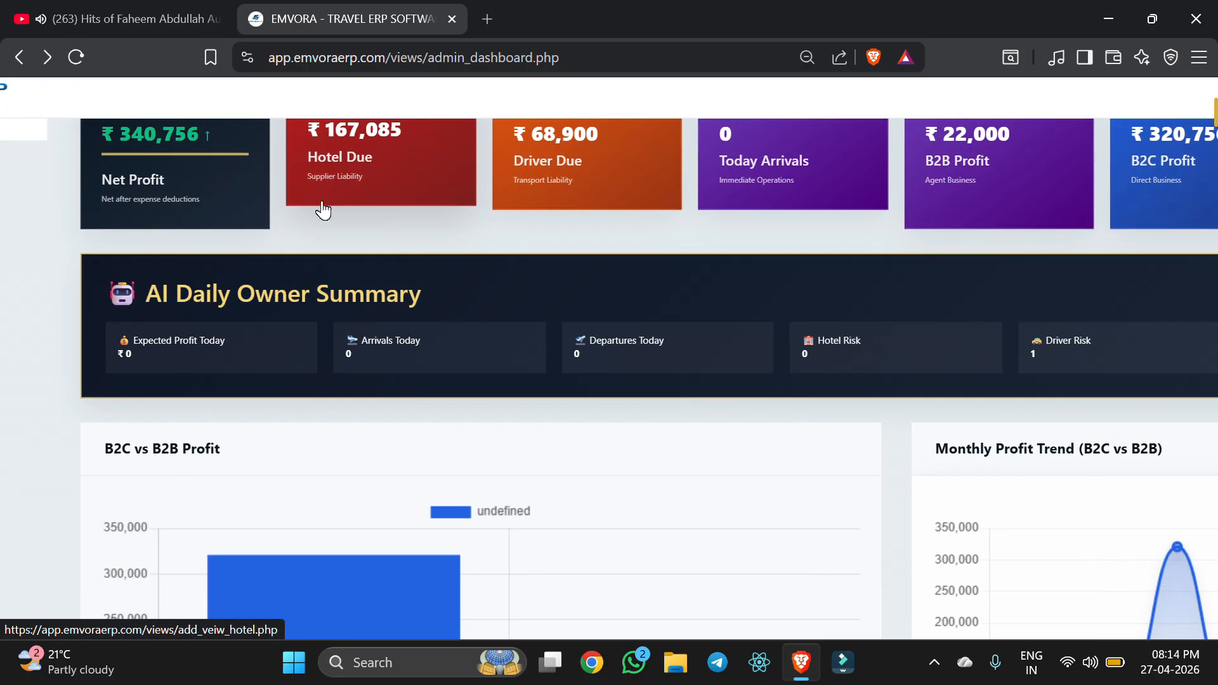
{"action": "scroll", "coordinate": [231, 368], "scroll_direction": "right", "scroll_amount": 1}
{"action": "scroll", "coordinate": [232, 370], "scroll_direction": "right", "scroll_amount": 6}
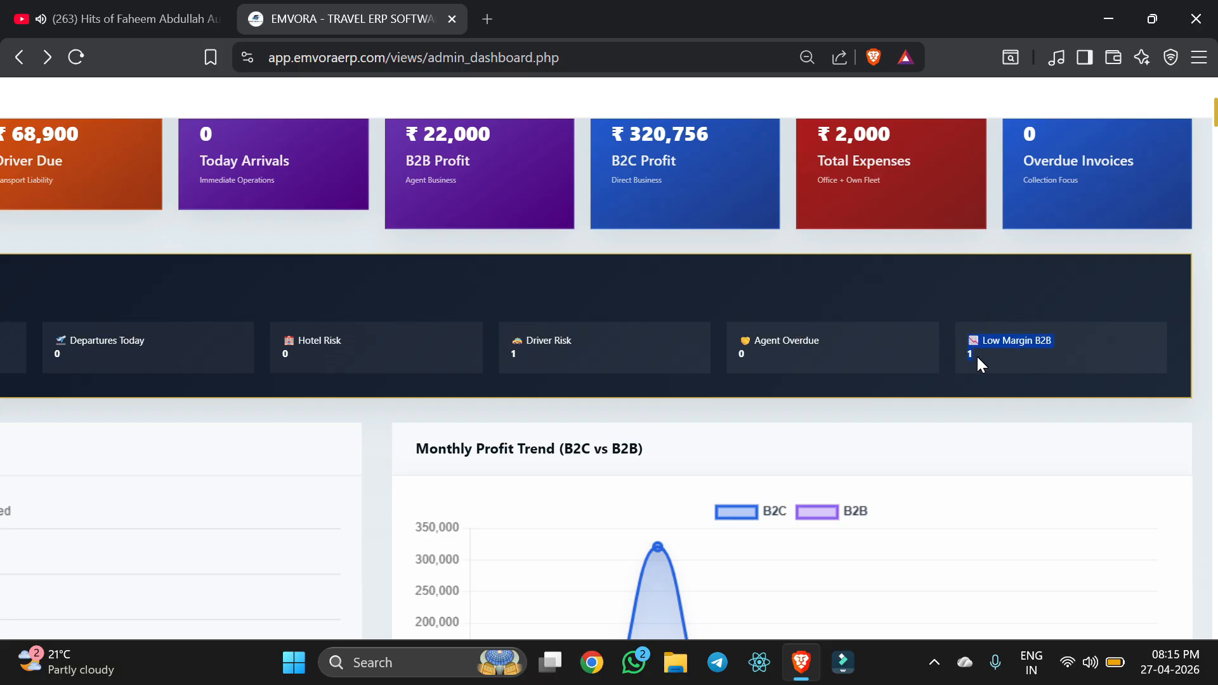
- Examine the B2C and B2B profit charts, the monthly net profit, the quotation status cards and the Hotel Outstanding table
{"action": "key", "text": "ctrl+minus"}
{"action": "key", "text": "ctrl+minus"}
{"action": "key", "text": "ctrl+minus"}
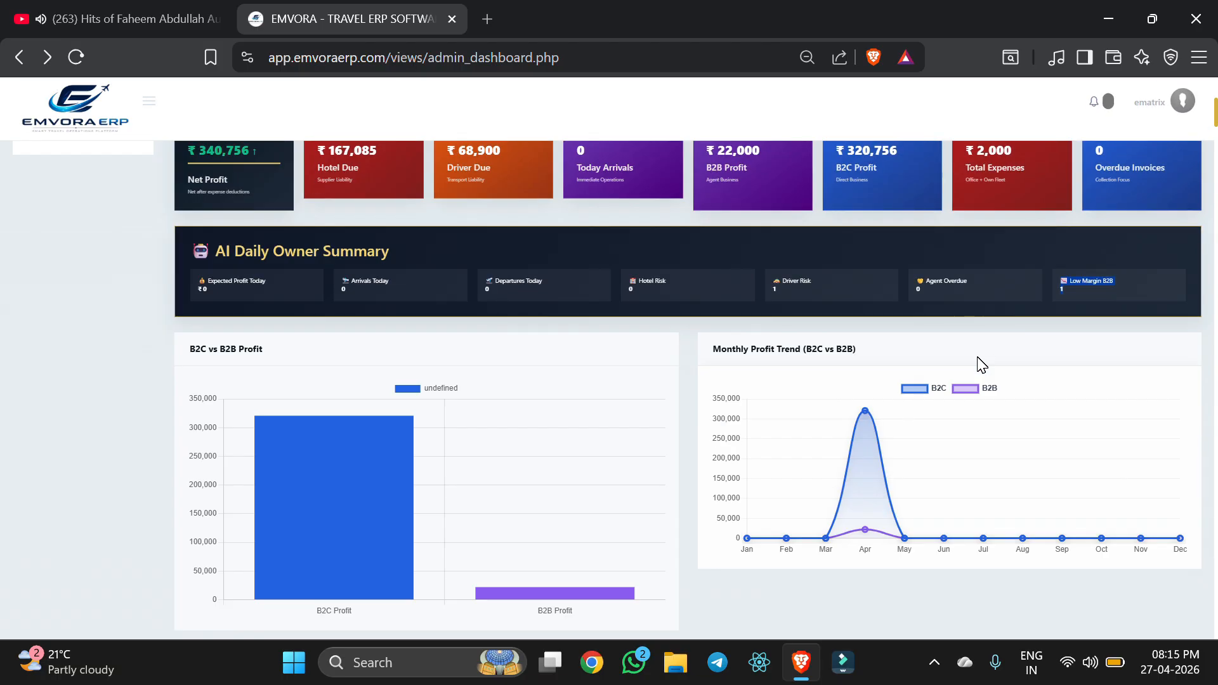
{"action": "scroll", "coordinate": [980, 363], "scroll_direction": "down", "scroll_amount": 3}
{"action": "scroll", "coordinate": [982, 361], "scroll_direction": "up", "scroll_amount": 1}
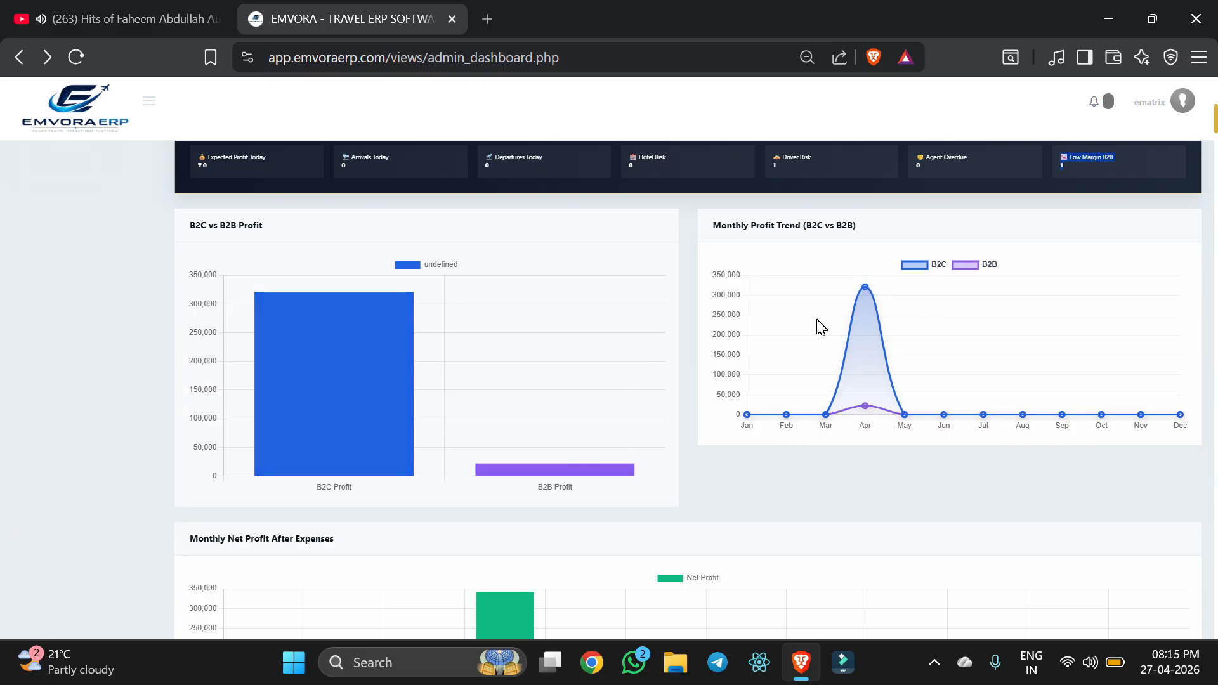
{"action": "scroll", "coordinate": [941, 332], "scroll_direction": "down", "scroll_amount": 5}
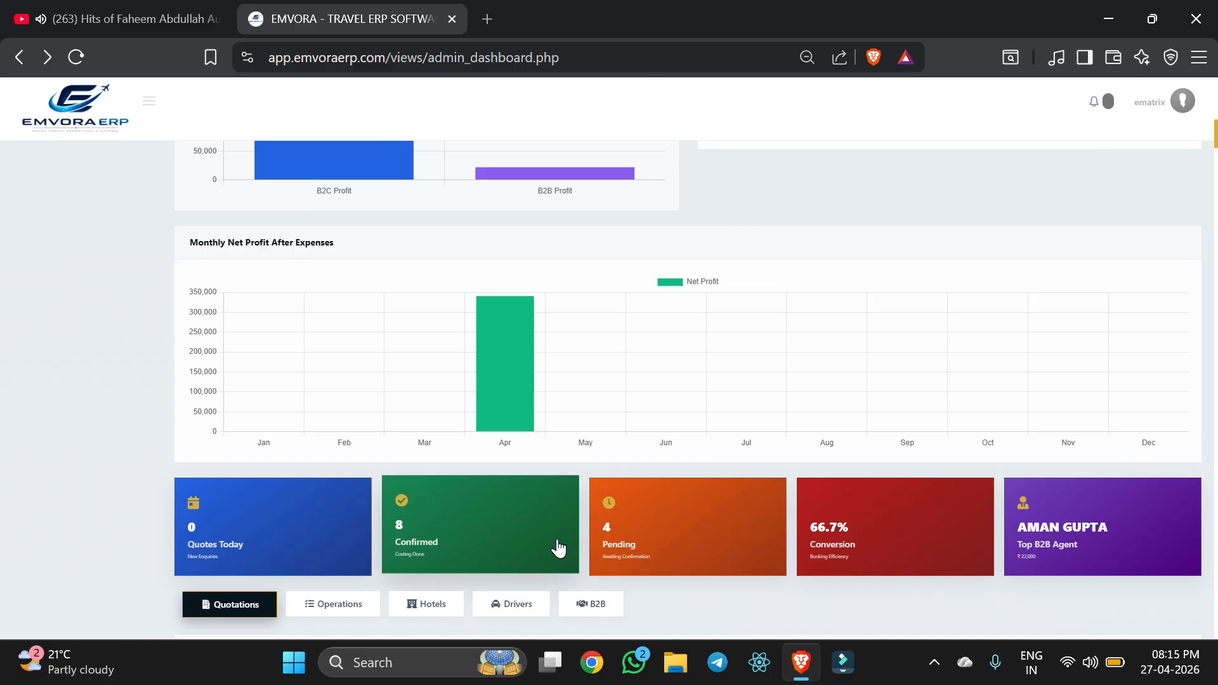
{"action": "scroll", "coordinate": [558, 546], "scroll_direction": "down", "scroll_amount": 3}
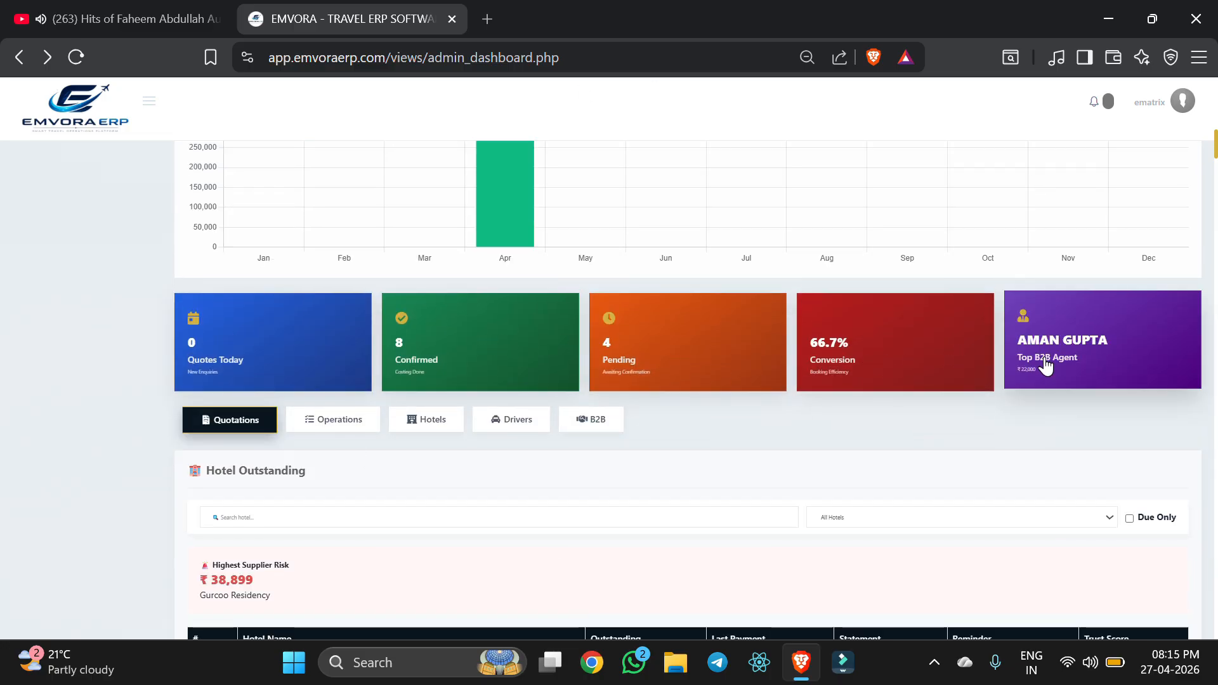
{"action": "scroll", "coordinate": [1044, 359], "scroll_direction": "down", "scroll_amount": 2}
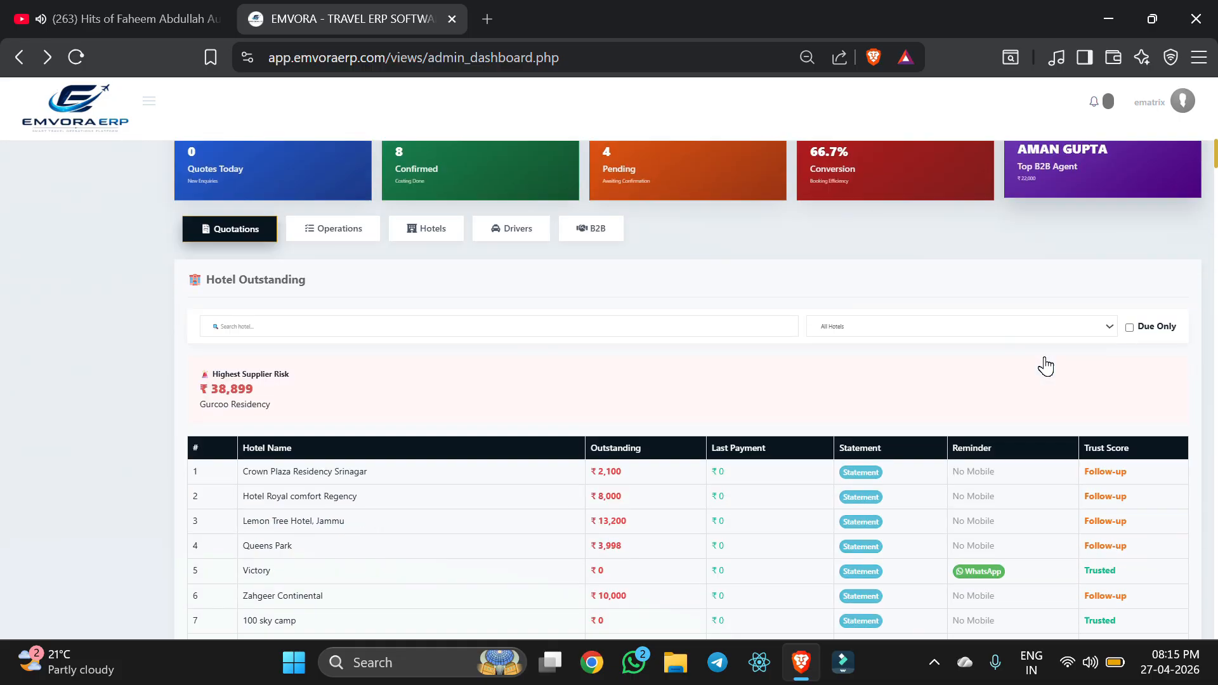
{"action": "scroll", "coordinate": [1044, 358], "scroll_direction": "down", "scroll_amount": 1}
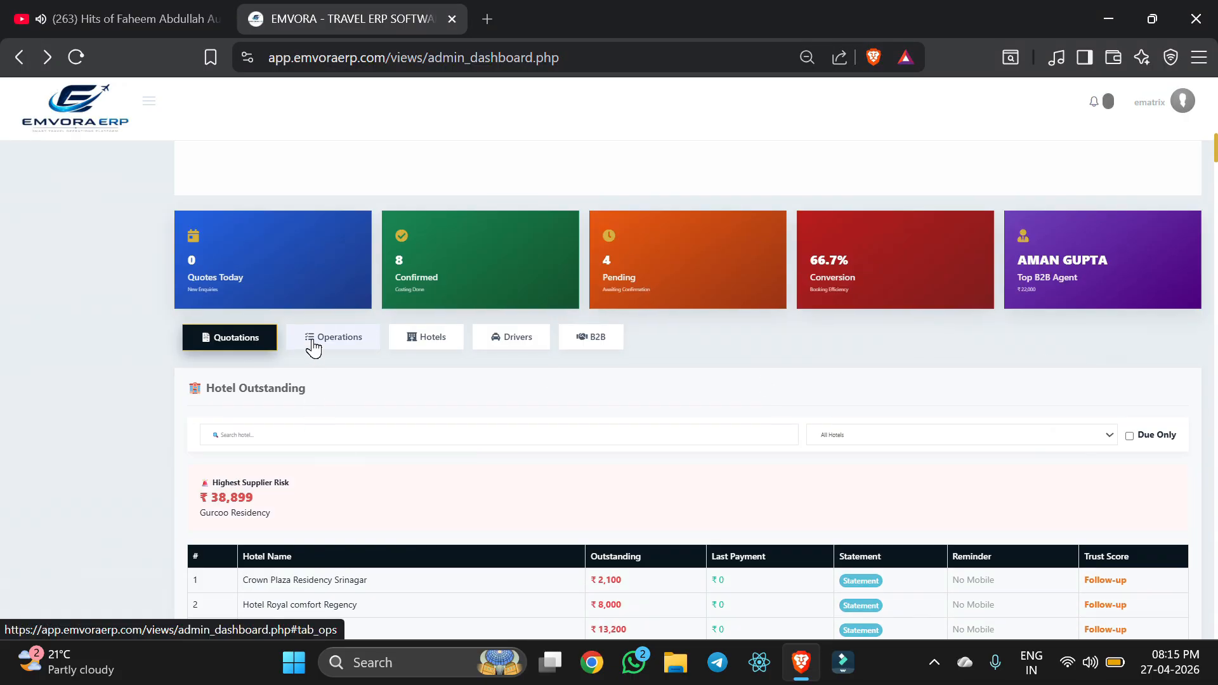
- View the dashboard's Operations, Hotels, Drivers and B2B sections one after another
{"action": "left_click", "coordinate": [335, 336]}
{"action": "scroll", "coordinate": [355, 349], "scroll_direction": "down", "scroll_amount": 1}
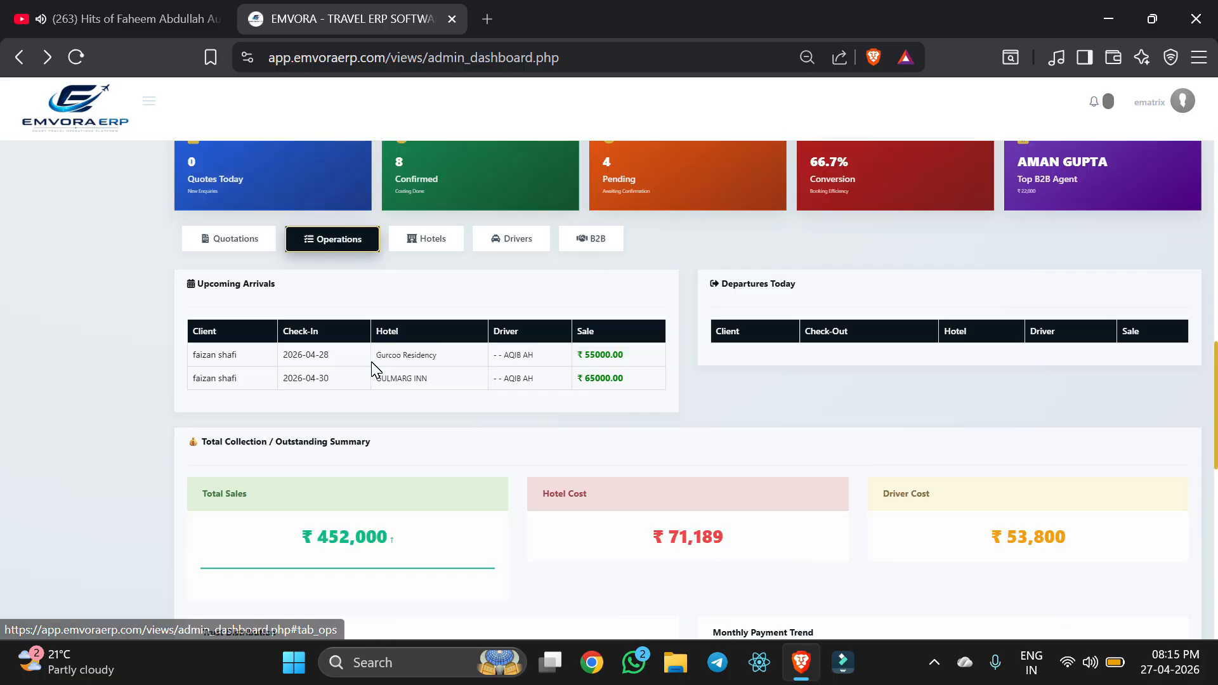
{"action": "left_click", "coordinate": [416, 247]}
{"action": "scroll", "coordinate": [528, 247], "scroll_direction": "up", "scroll_amount": 1}
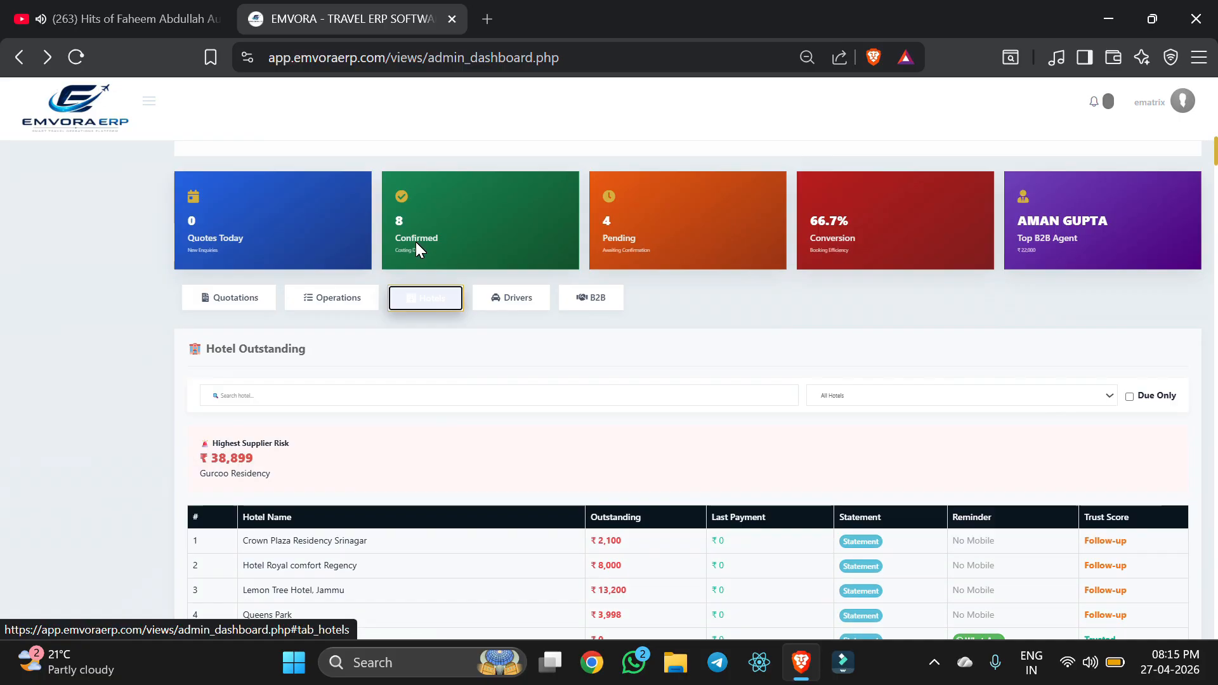
{"action": "left_click", "coordinate": [547, 318]}
{"action": "scroll", "coordinate": [571, 254], "scroll_direction": "up", "scroll_amount": 4}
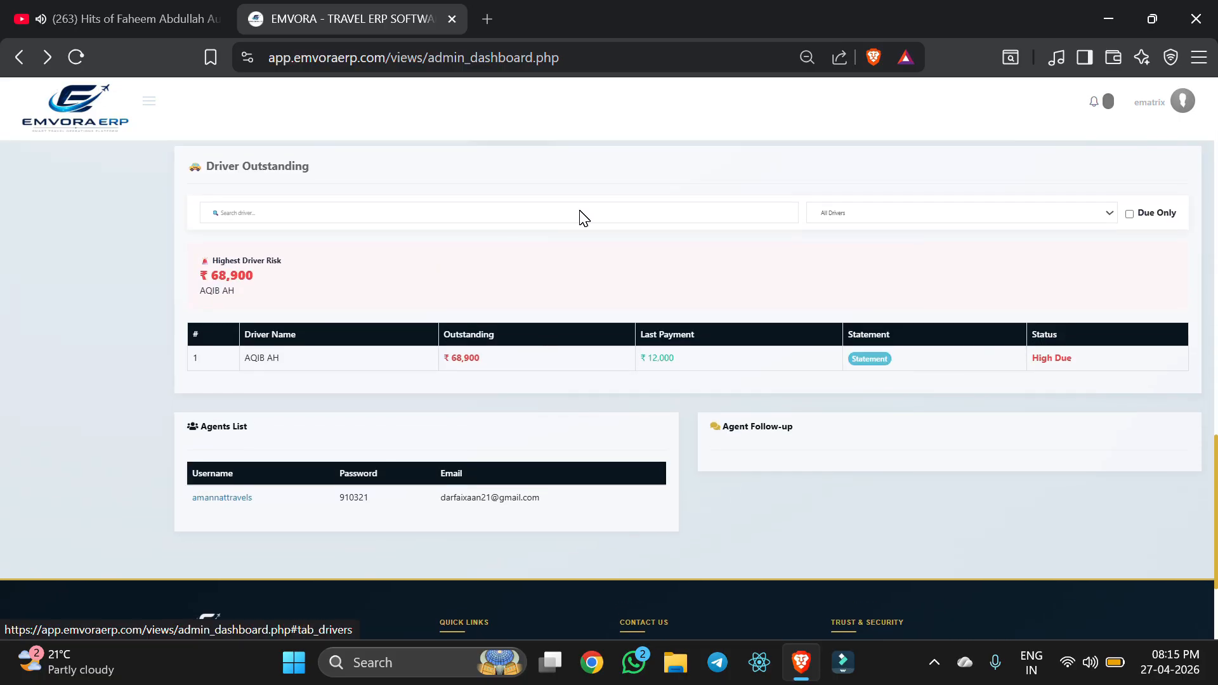
{"action": "left_click", "coordinate": [601, 273]}
{"action": "scroll", "coordinate": [604, 264], "scroll_direction": "up", "scroll_amount": 18}
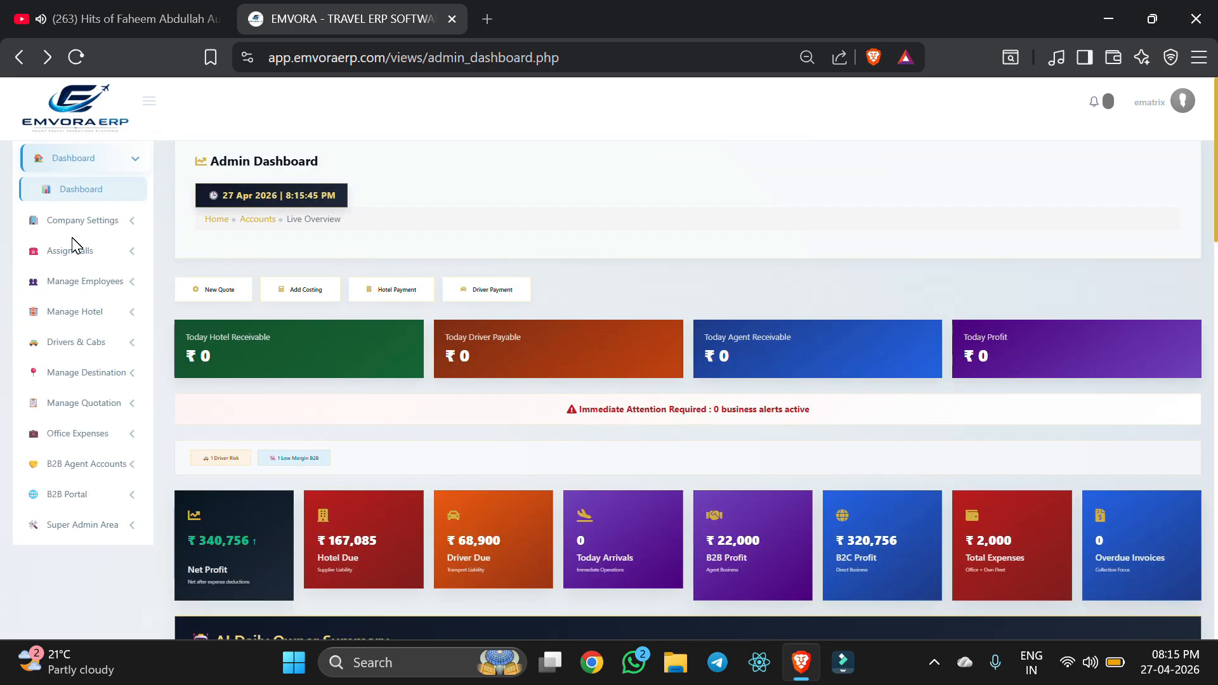
- Open the form for a new quotation from the dashboard's New Quote shortcut
{"action": "left_click", "coordinate": [89, 222]}
{"action": "left_click", "coordinate": [70, 162]}
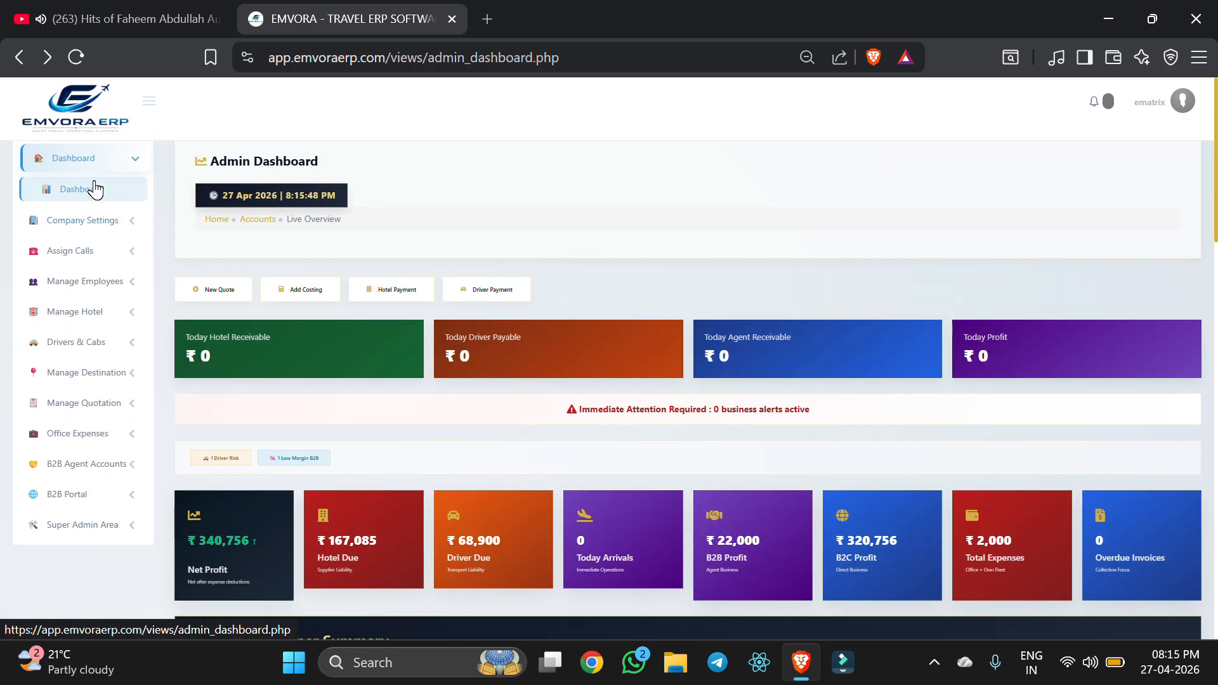
{"action": "left_click", "coordinate": [226, 287]}
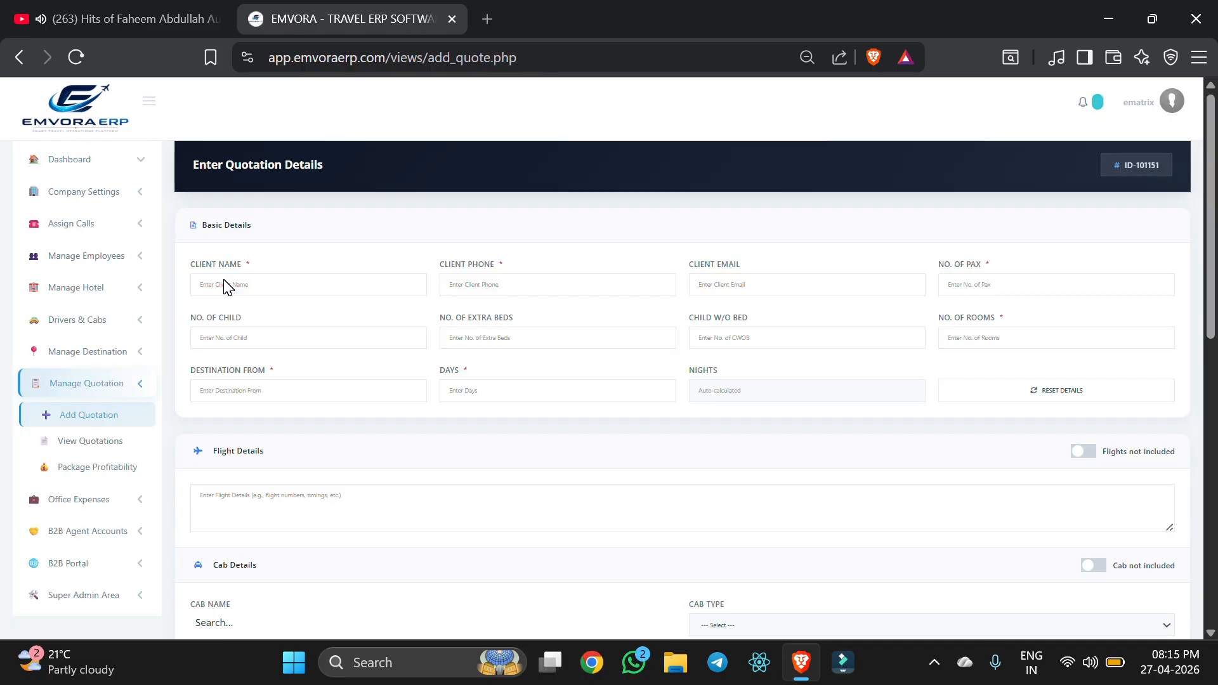
- Fill in the client's name, phone and email, 5 pax, 1 child, 1 extra bed, 1 child without bed, 3 rooms, destination xyz and 3 days
{"action": "left_click", "coordinate": [254, 288]}
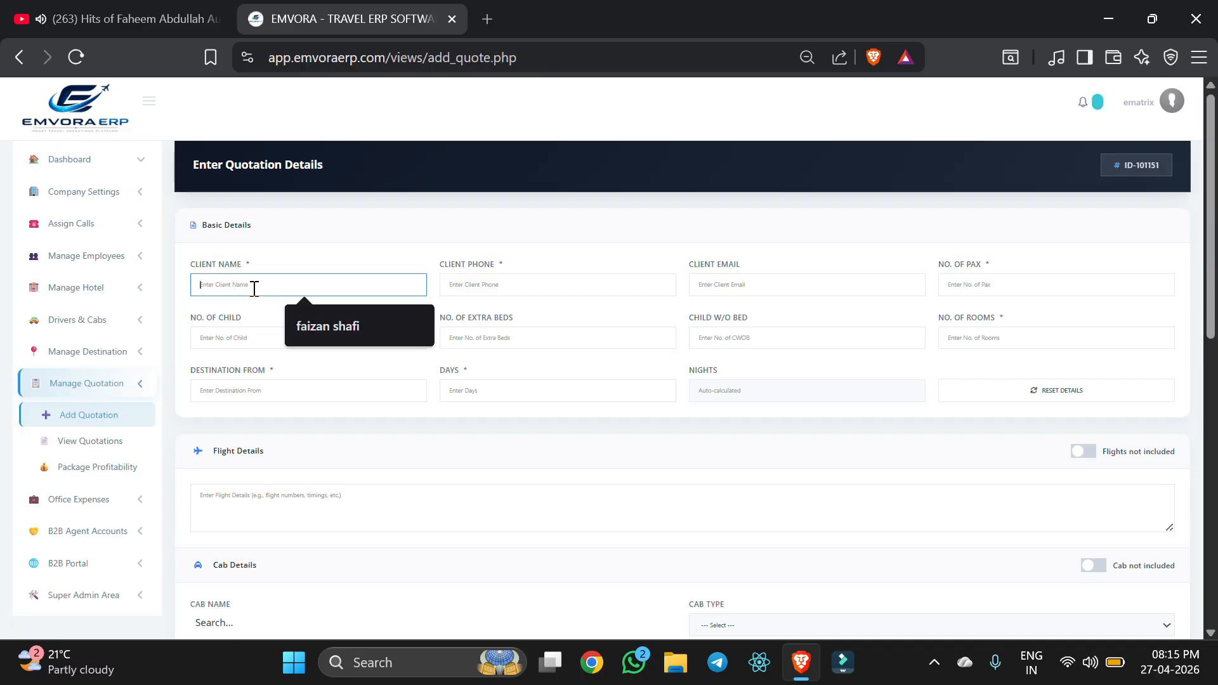
{"action": "left_click", "coordinate": [303, 321]}
{"action": "left_click", "coordinate": [456, 286]}
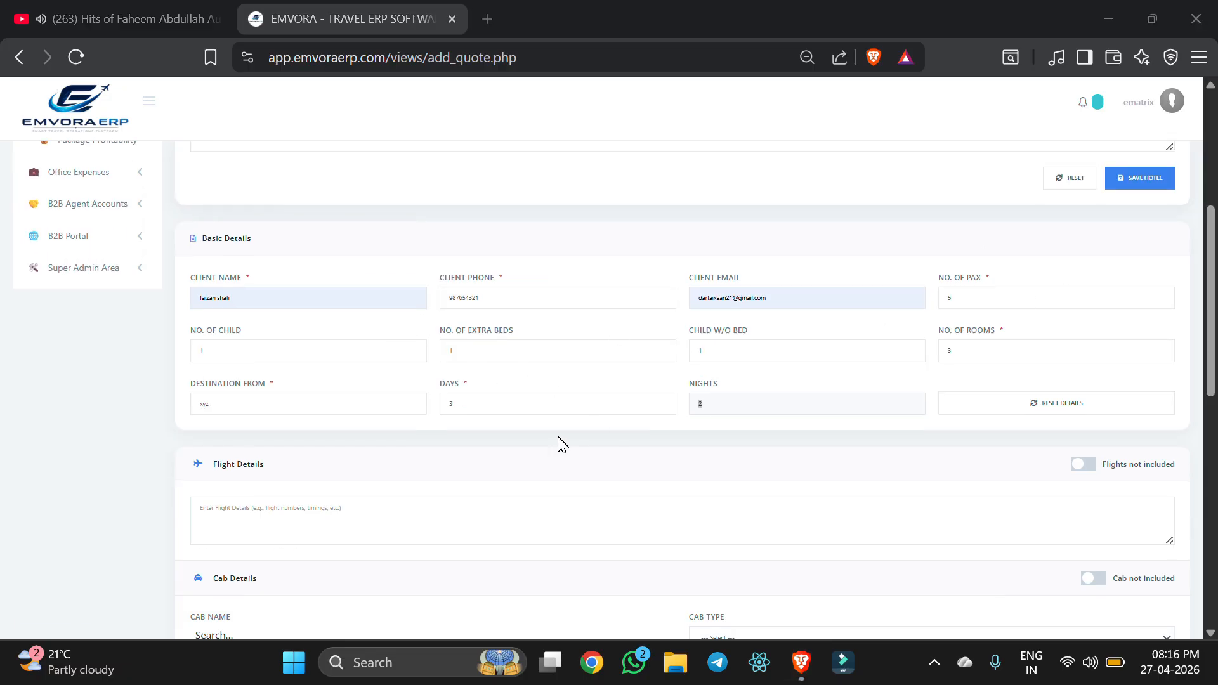
{"action": "left_click", "coordinate": [502, 406]}
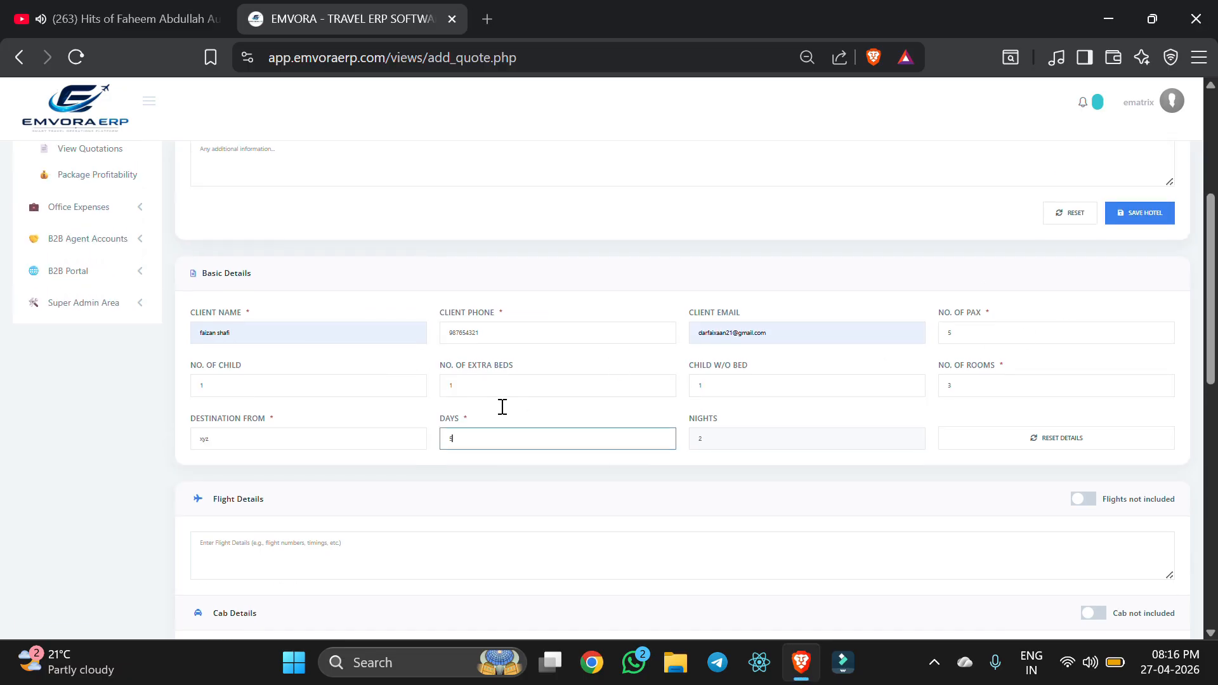
- Select 1 Night in the quotation's hotel details
{"action": "scroll", "coordinate": [502, 407], "scroll_direction": "up", "scroll_amount": 5}
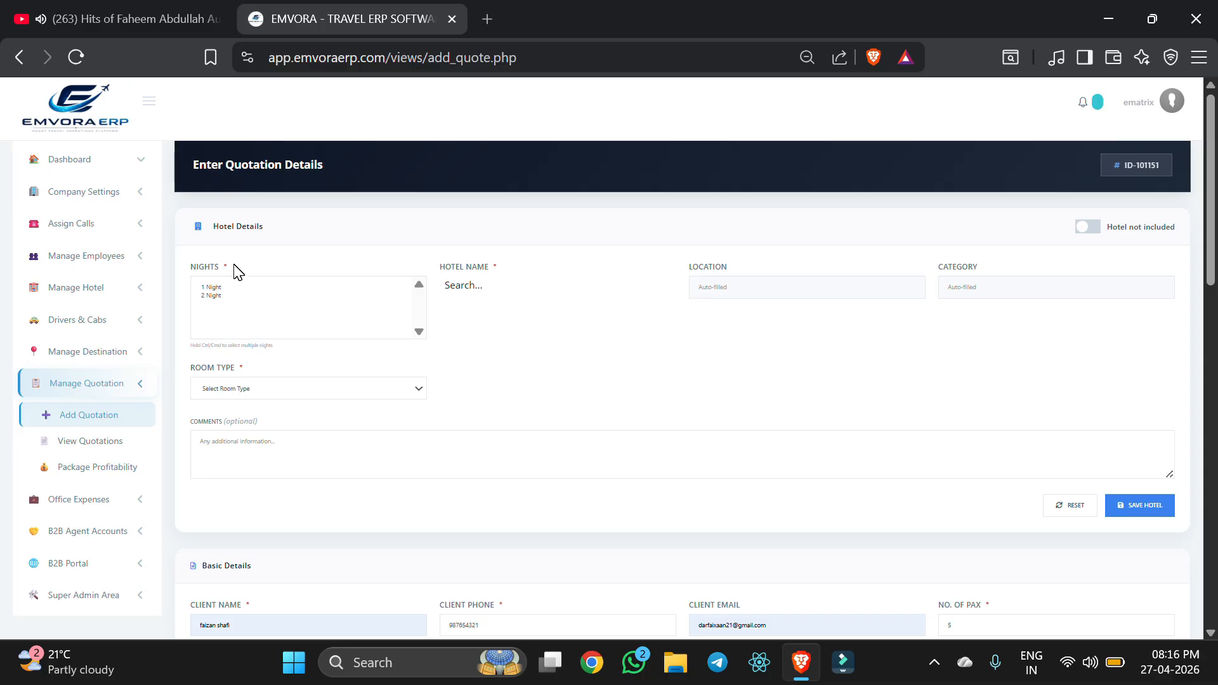
{"action": "left_click", "coordinate": [228, 287]}
{"action": "scroll", "coordinate": [345, 416], "scroll_direction": "down", "scroll_amount": 1}
{"action": "scroll", "coordinate": [345, 418], "scroll_direction": "up", "scroll_amount": 1}
{"action": "left_click", "coordinate": [1193, 178]}
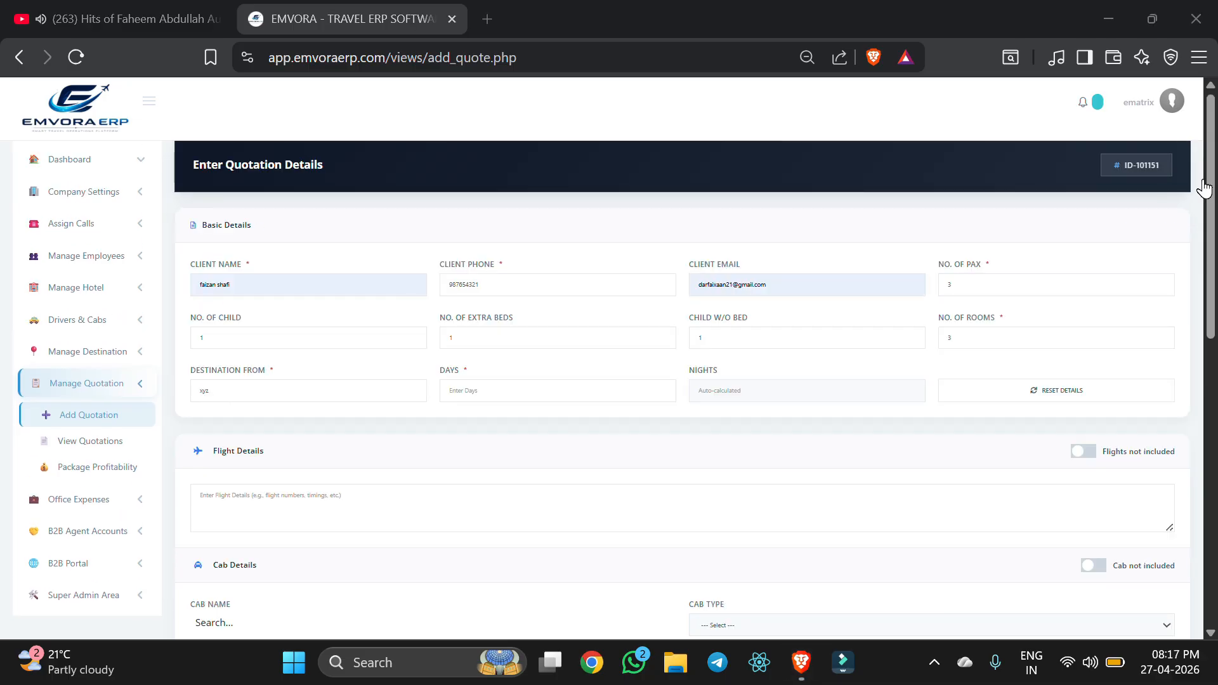
- Enter the trip's number of days and assign 1 Night to the hotel Gurcoo Residency
{"action": "left_click", "coordinate": [538, 396]}
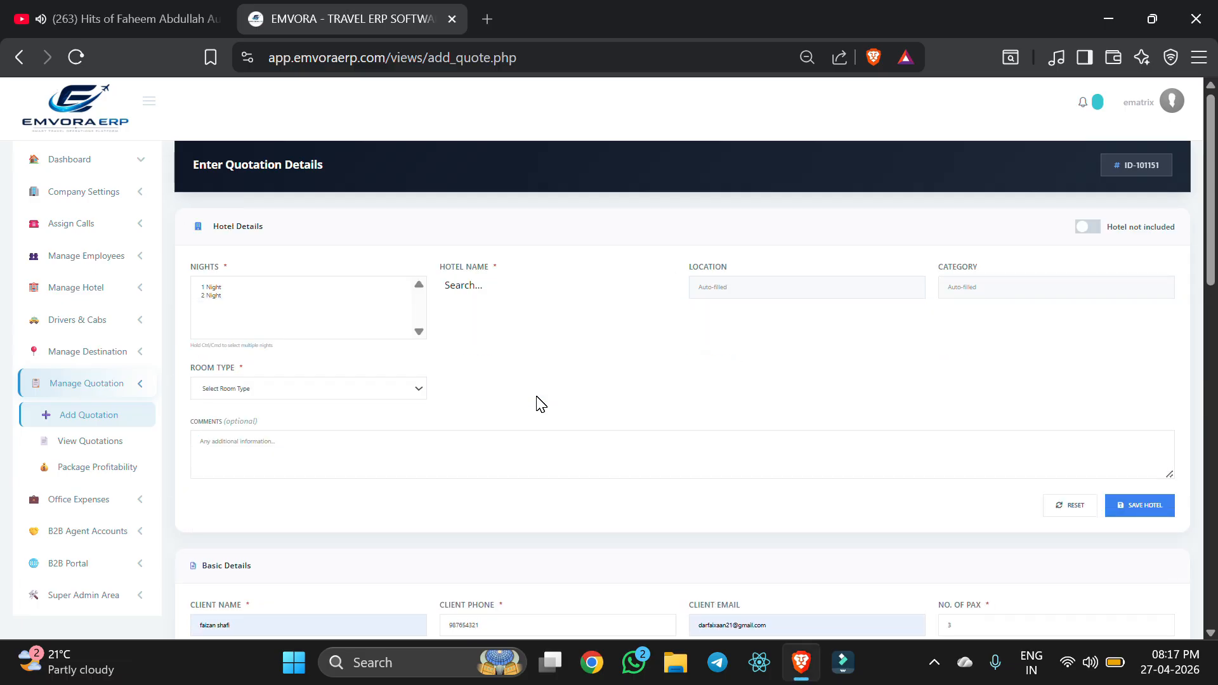
{"action": "left_click", "coordinate": [215, 289]}
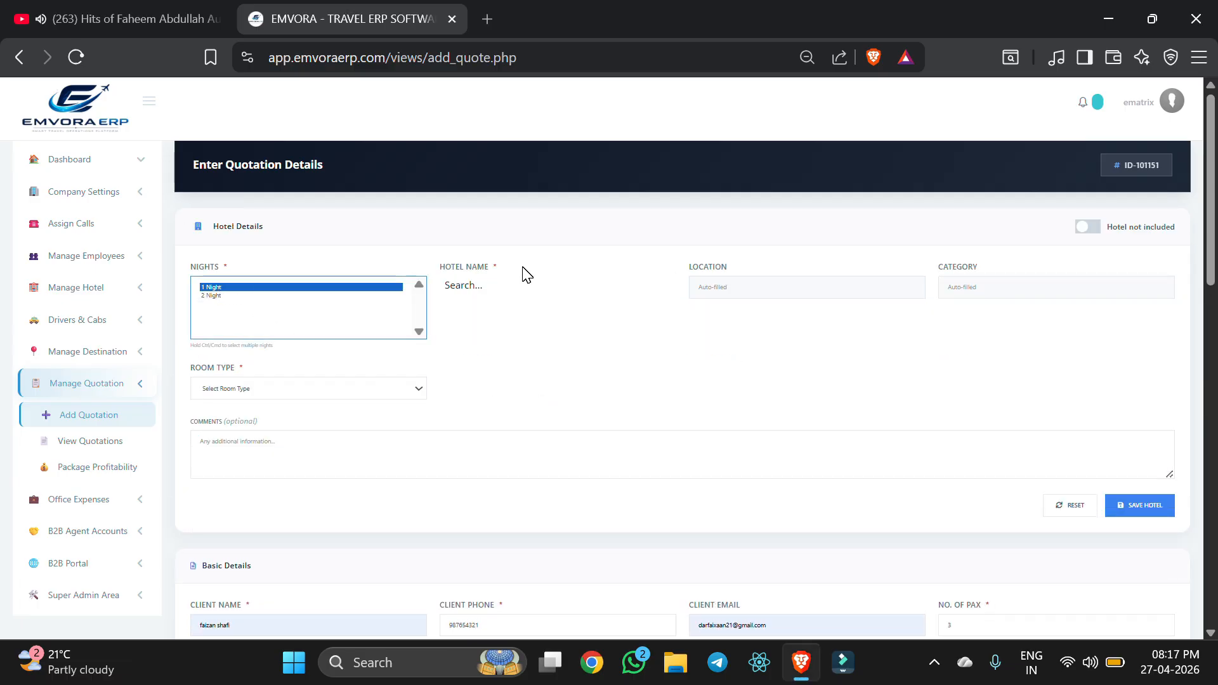
{"action": "left_click", "coordinate": [493, 286]}
{"action": "type", "text": "gur"}
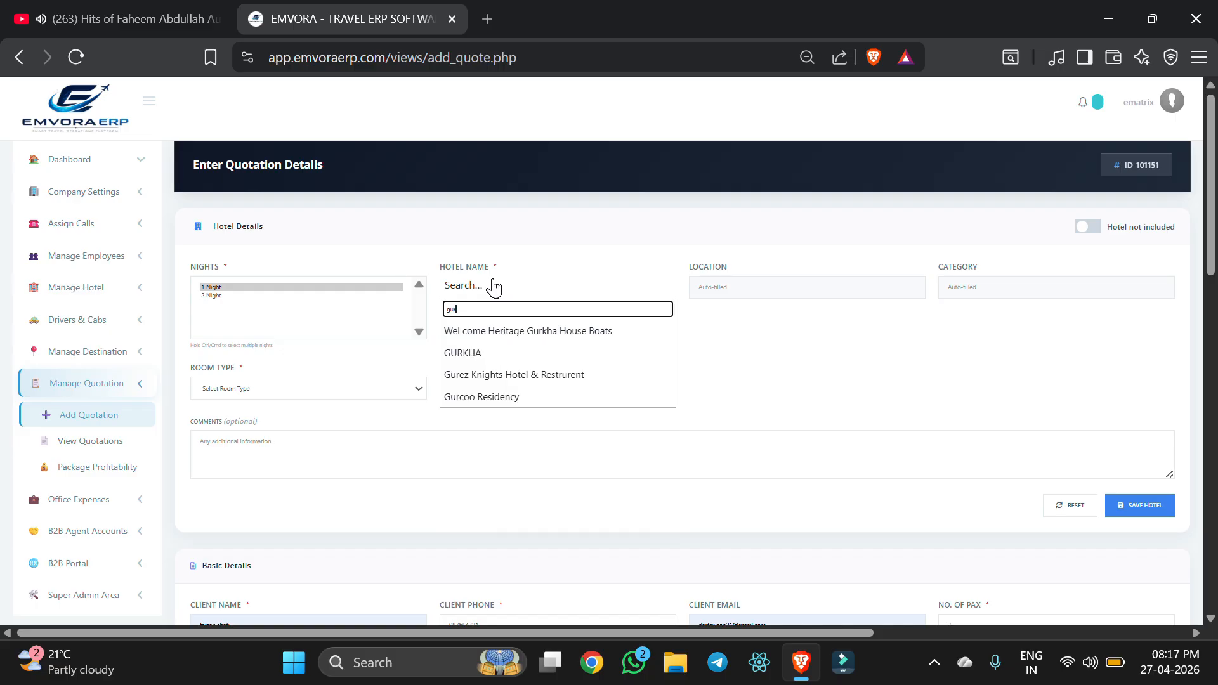
{"action": "left_click", "coordinate": [503, 398]}
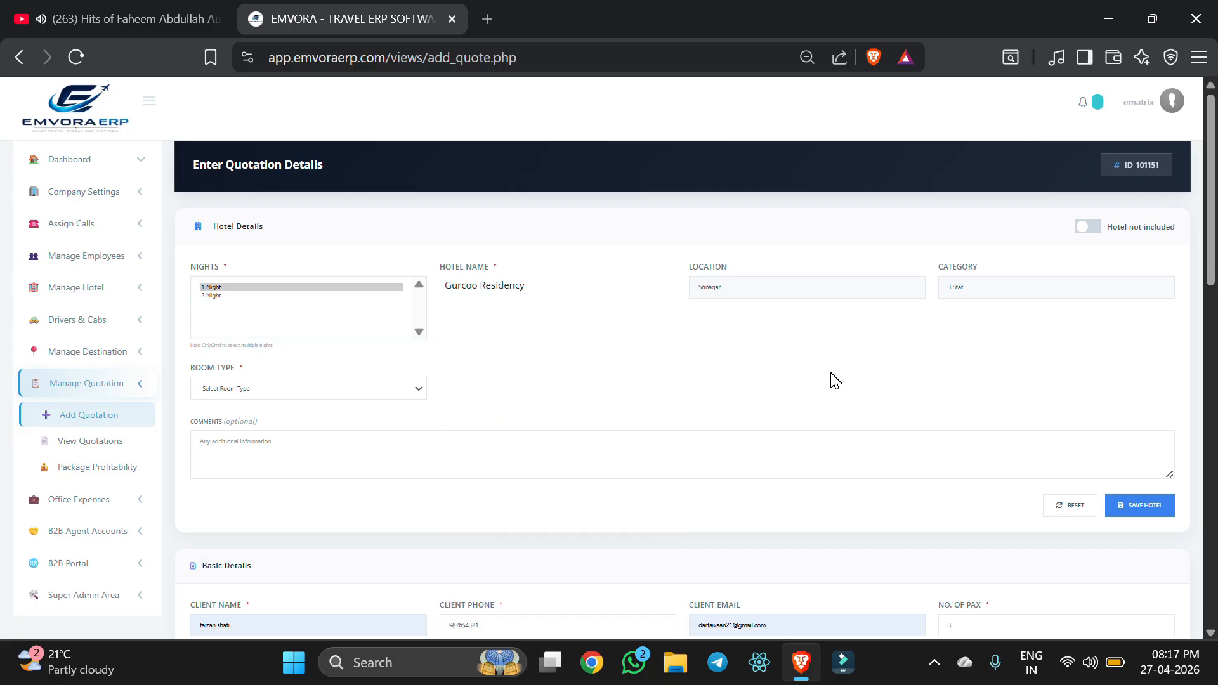
- Set the room type to Executive Suite, add the comment "AF" and save the first night's hotel entry
{"action": "left_click", "coordinate": [337, 394]}
{"action": "left_click", "coordinate": [294, 270]}
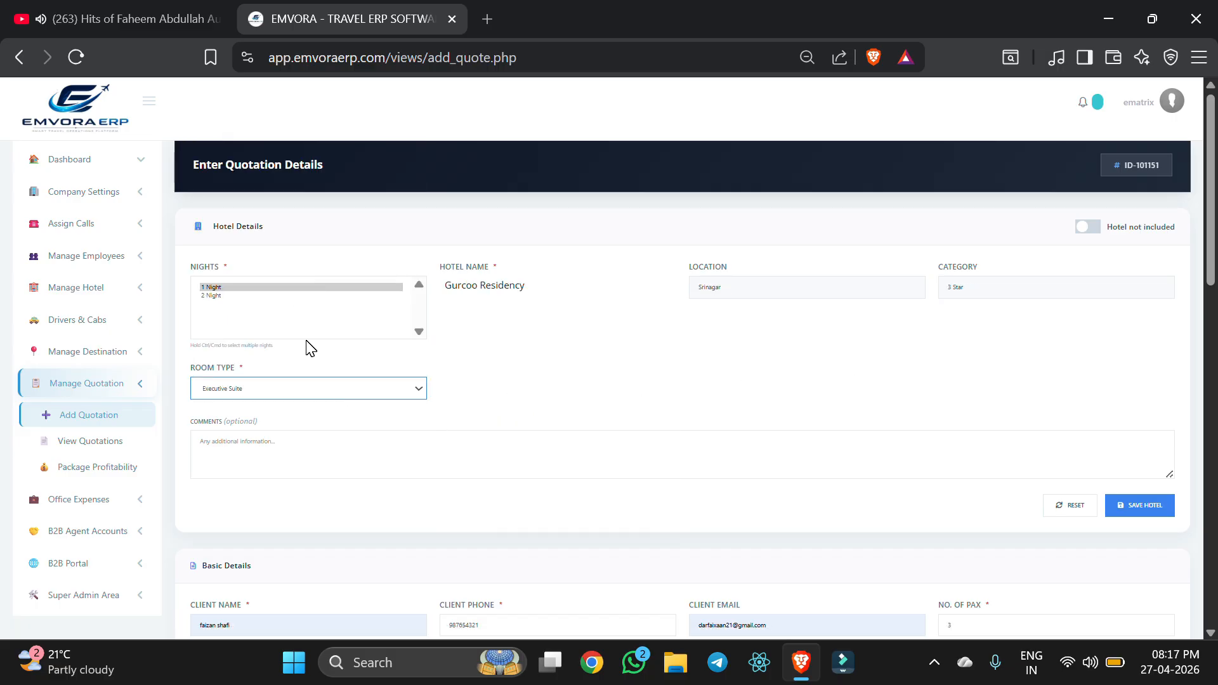
{"action": "left_click", "coordinate": [675, 459]}
{"action": "type", "text": "AF"}
{"action": "left_click", "coordinate": [1149, 512]}
{"action": "left_click", "coordinate": [719, 434]}
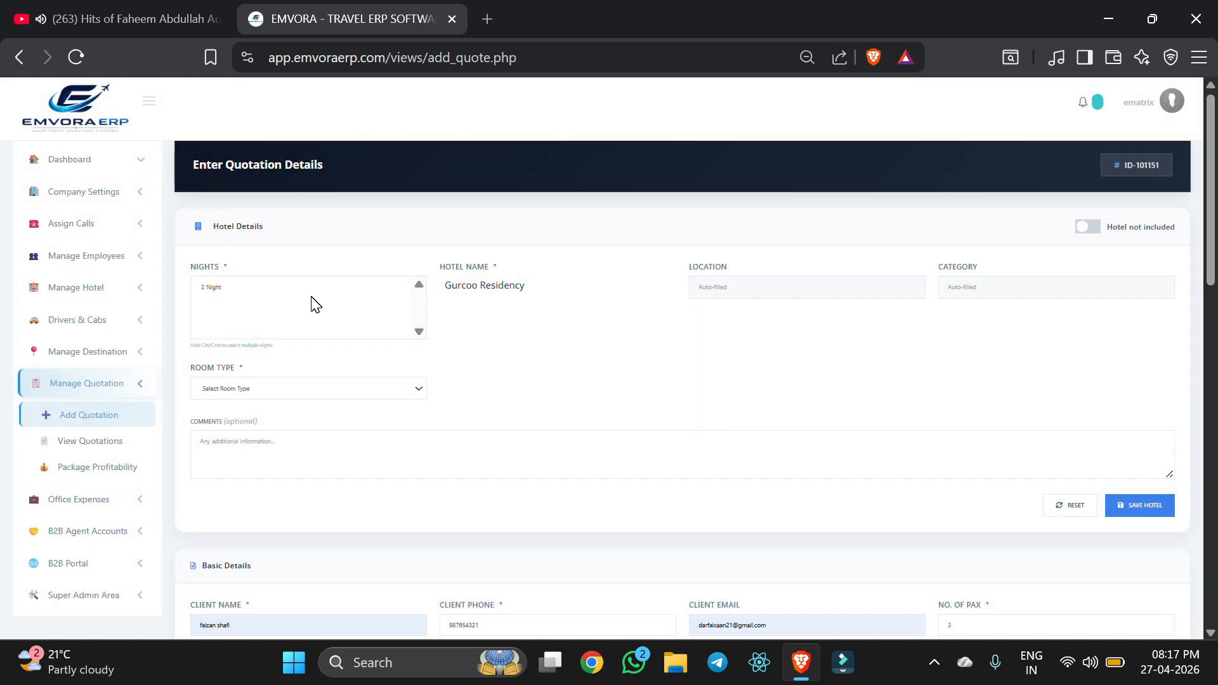
- Assign 2 Night to the hotel Hotel Silver sleek in the quotation's hotel details
{"action": "left_click", "coordinate": [273, 293]}
{"action": "left_click", "coordinate": [253, 293]}
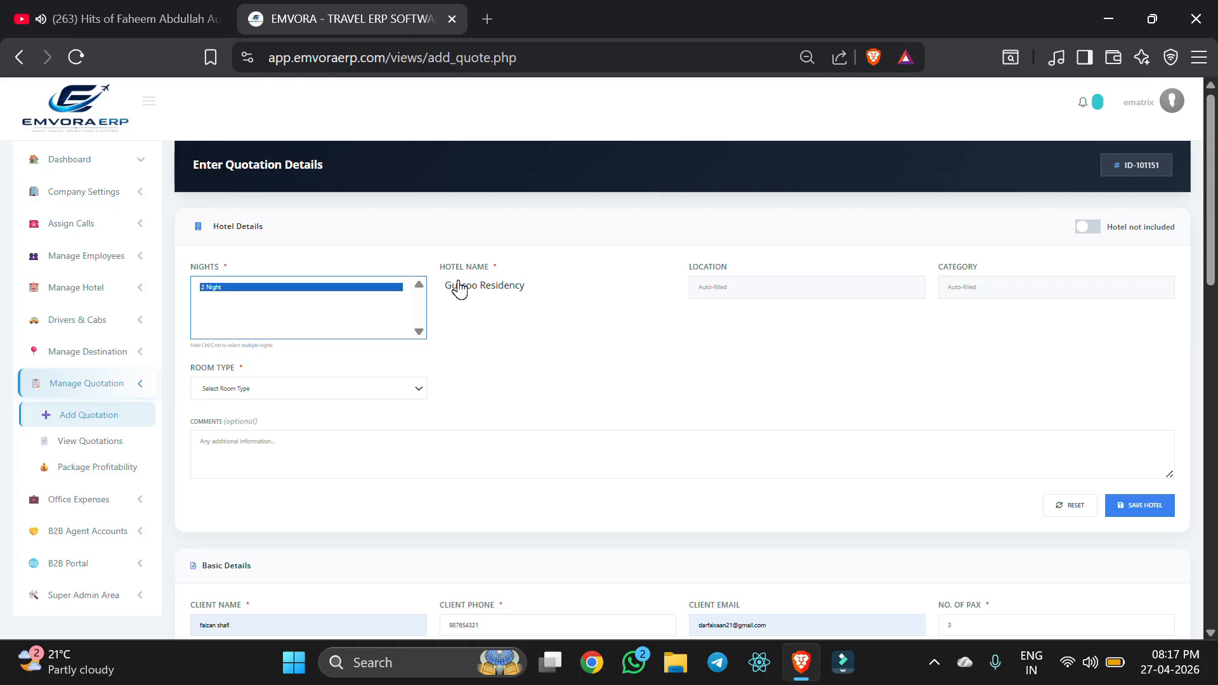
{"action": "left_click", "coordinate": [481, 287]}
{"action": "type", "text": "silver"}
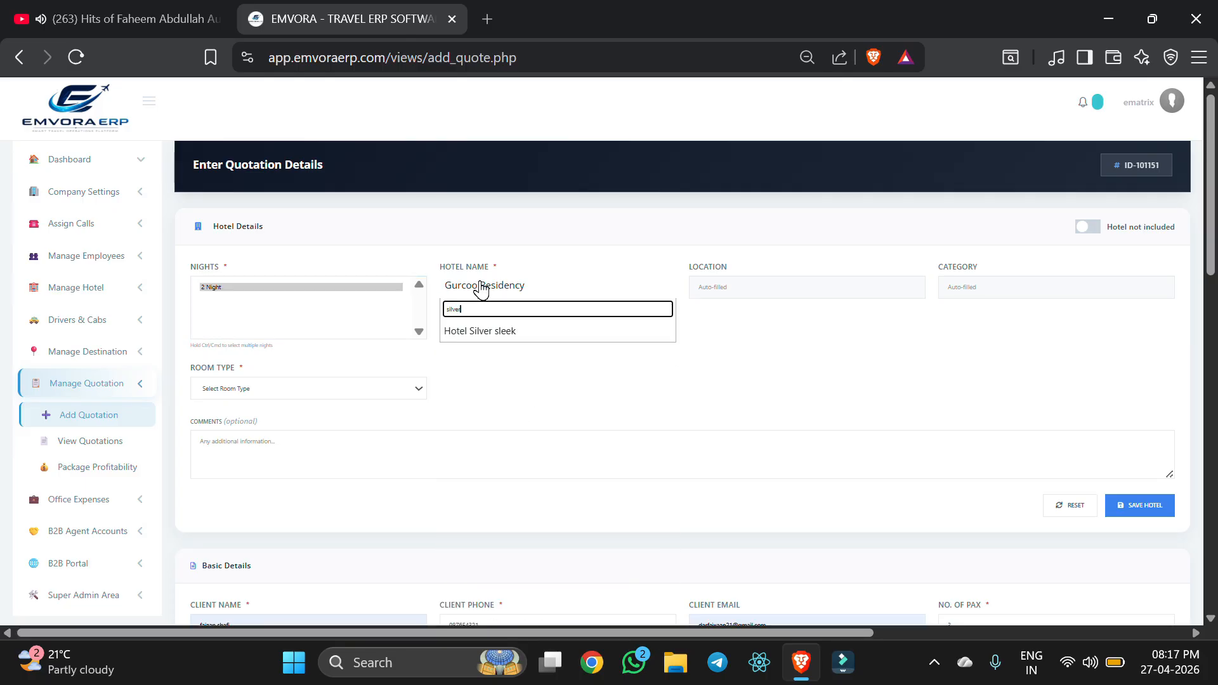
{"action": "left_click", "coordinate": [469, 331]}
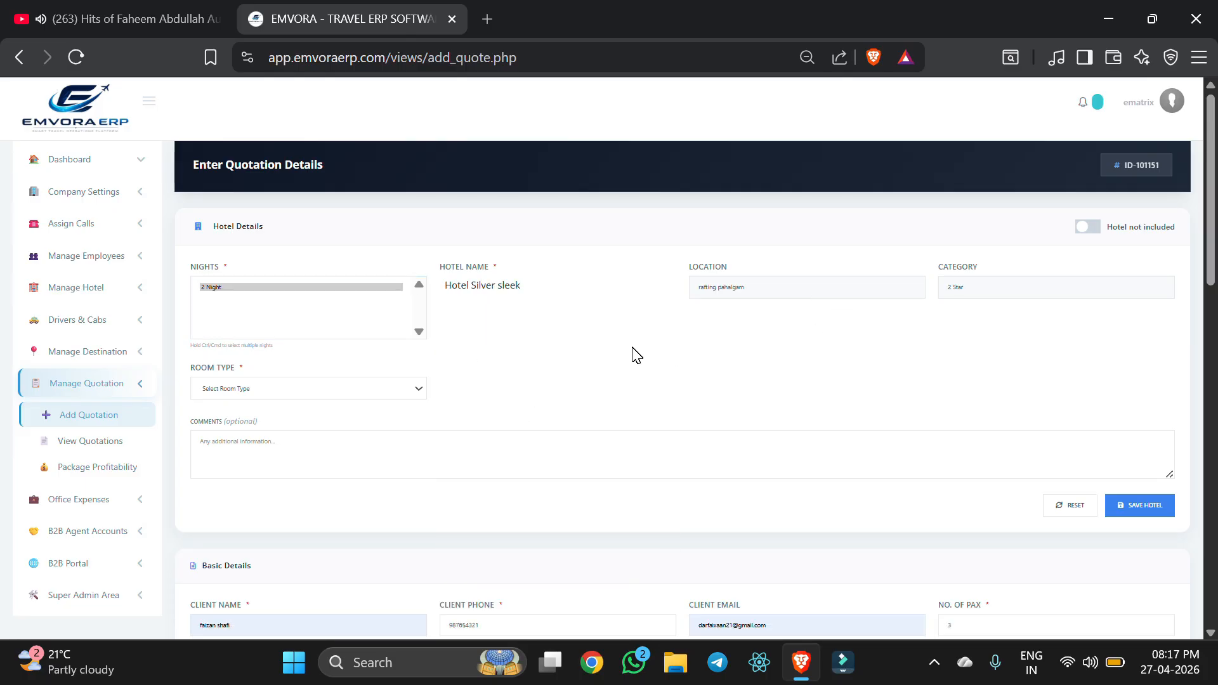
- Set the room type to Duplex, add the comment "CP" and save the second night's hotel entry
{"action": "left_click", "coordinate": [247, 389]}
{"action": "left_click", "coordinate": [342, 254]}
{"action": "left_click", "coordinate": [335, 449]}
{"action": "type", "text": "CP"}
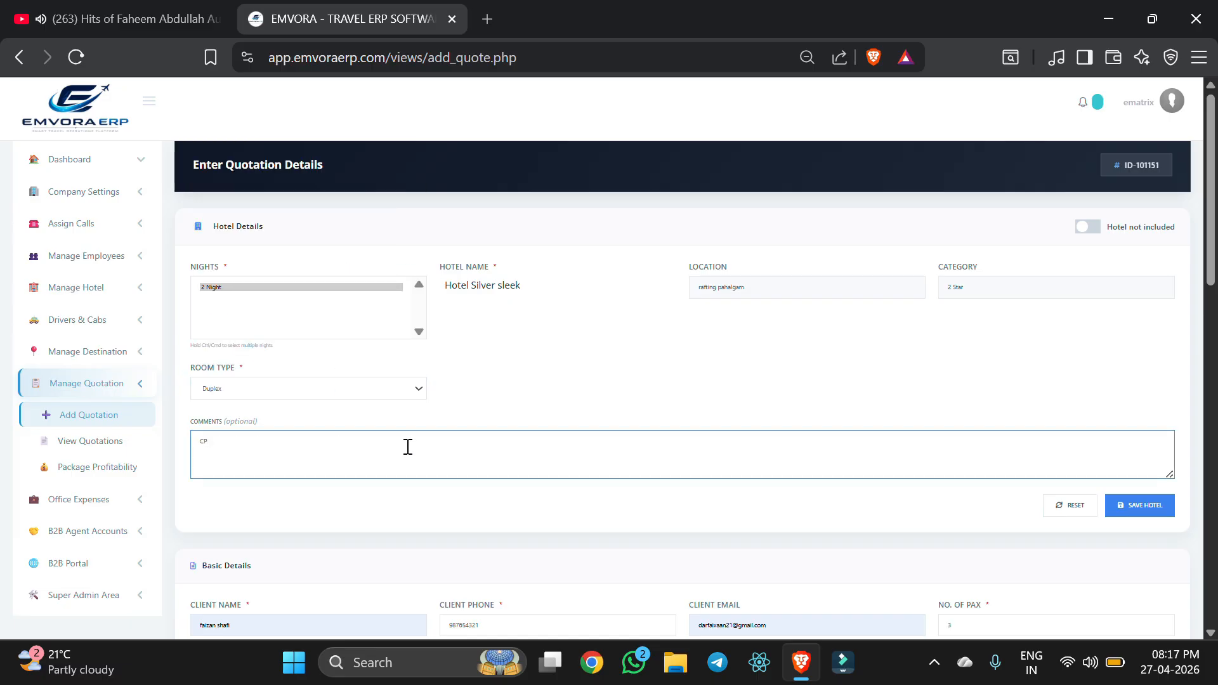
{"action": "left_click", "coordinate": [1149, 505]}
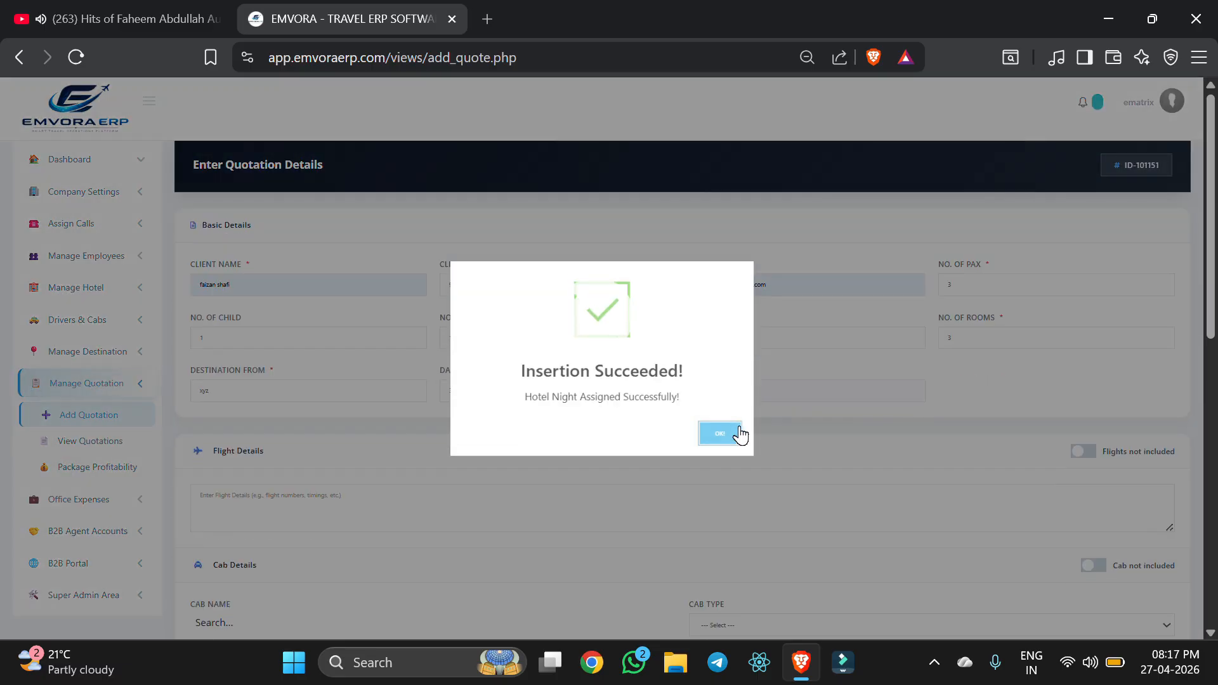
{"action": "left_click", "coordinate": [734, 431]}
- Mark flights as not included and choose the 20 Teater Tempo Traveller cab with type AC
{"action": "scroll", "coordinate": [592, 380], "scroll_direction": "down", "scroll_amount": 2}
{"action": "left_click", "coordinate": [592, 379]}
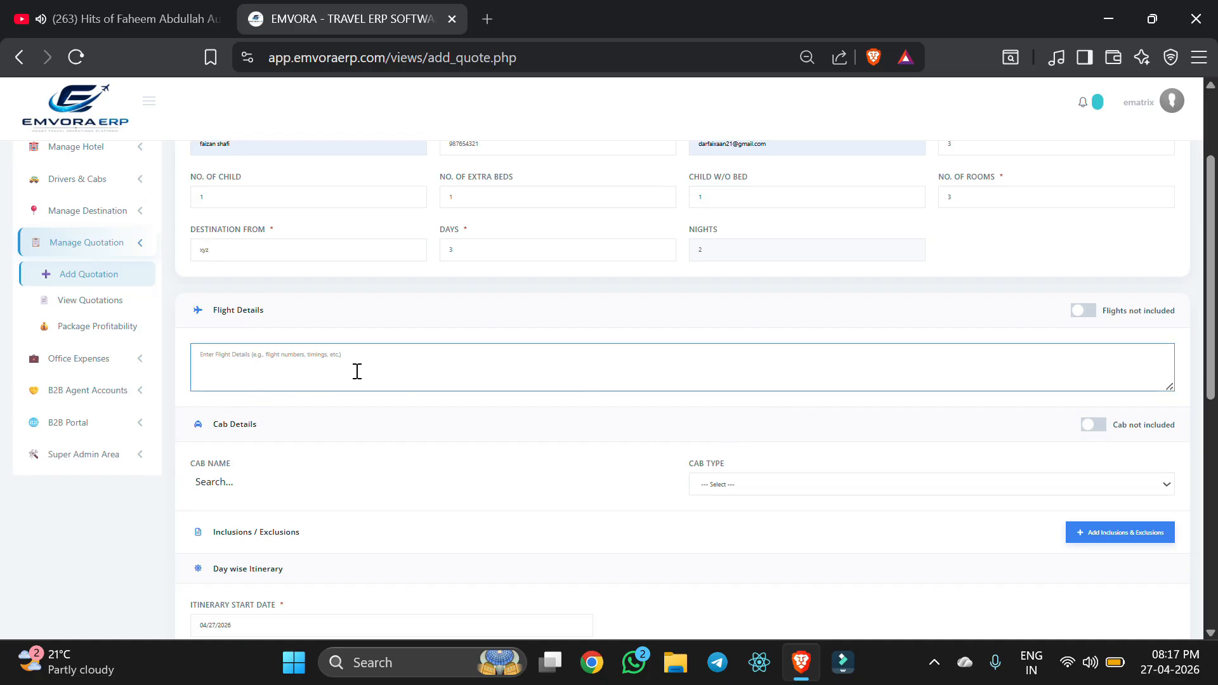
{"action": "left_click", "coordinate": [1084, 311]}
{"action": "scroll", "coordinate": [678, 321], "scroll_direction": "down", "scroll_amount": 1}
{"action": "left_click", "coordinate": [402, 322]}
{"action": "left_click", "coordinate": [373, 421]}
{"action": "left_click", "coordinate": [775, 320]}
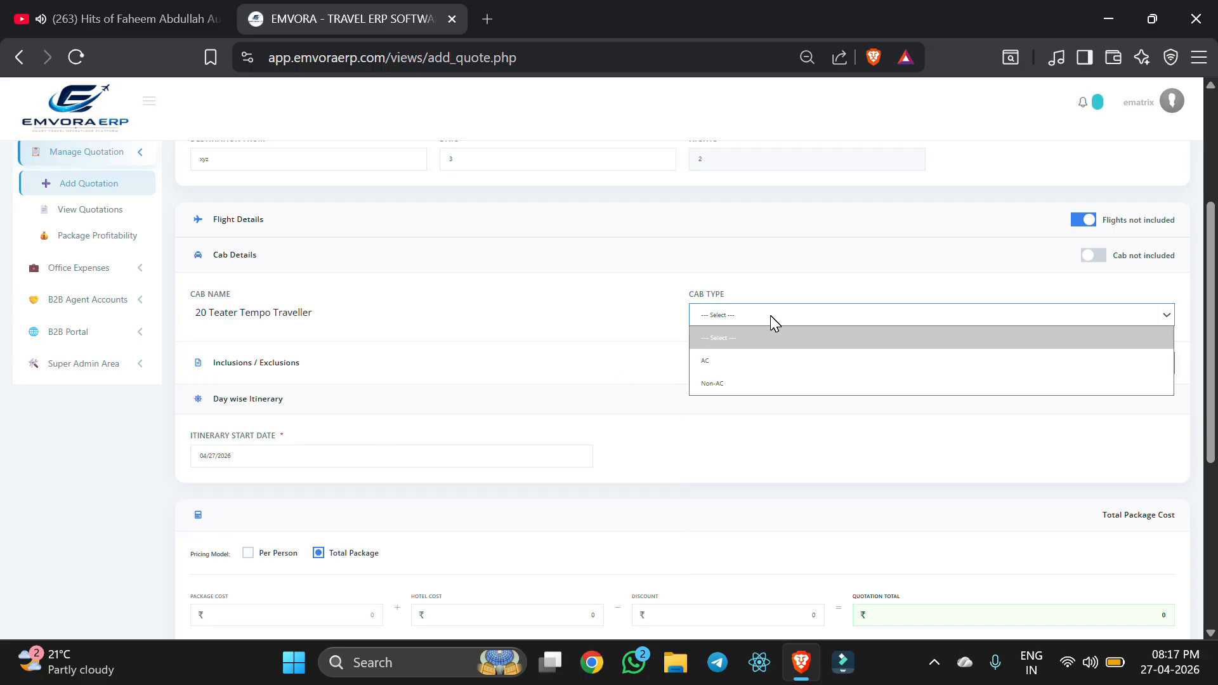
{"action": "left_click", "coordinate": [753, 357]}
- Open the quotation's inclusions and exclusions and mark Shikara Ride as an inclusion
{"action": "left_click", "coordinate": [1108, 372]}
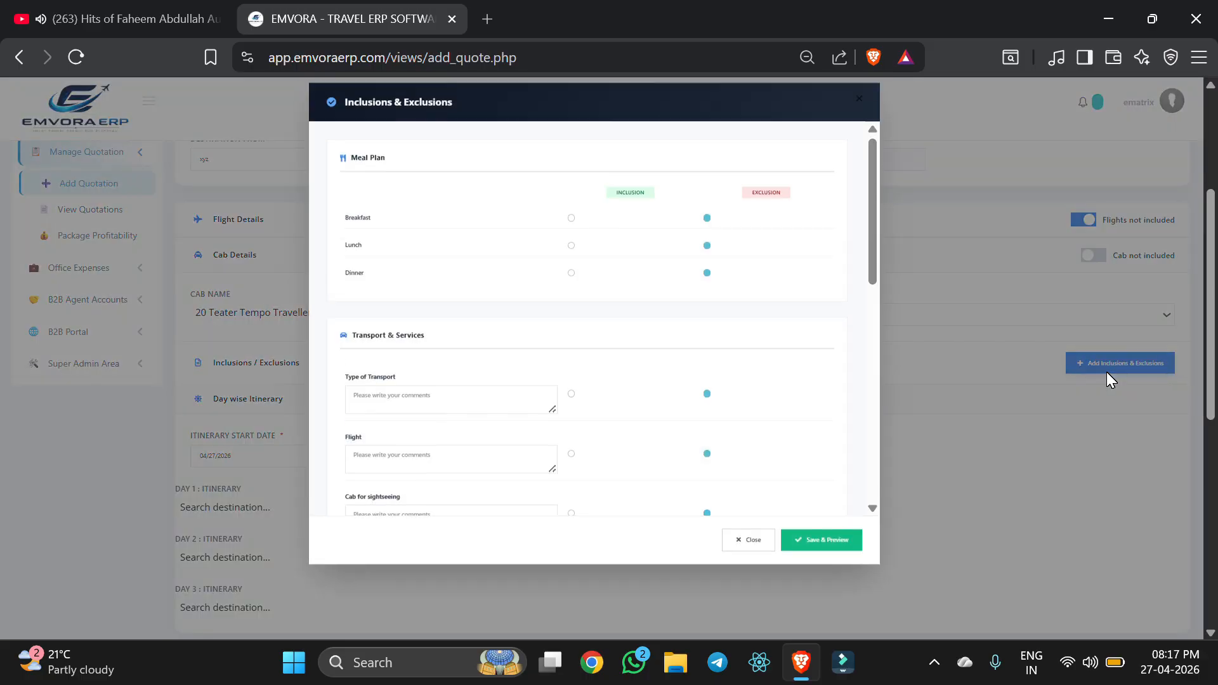
{"action": "scroll", "coordinate": [416, 292], "scroll_direction": "down", "scroll_amount": 4}
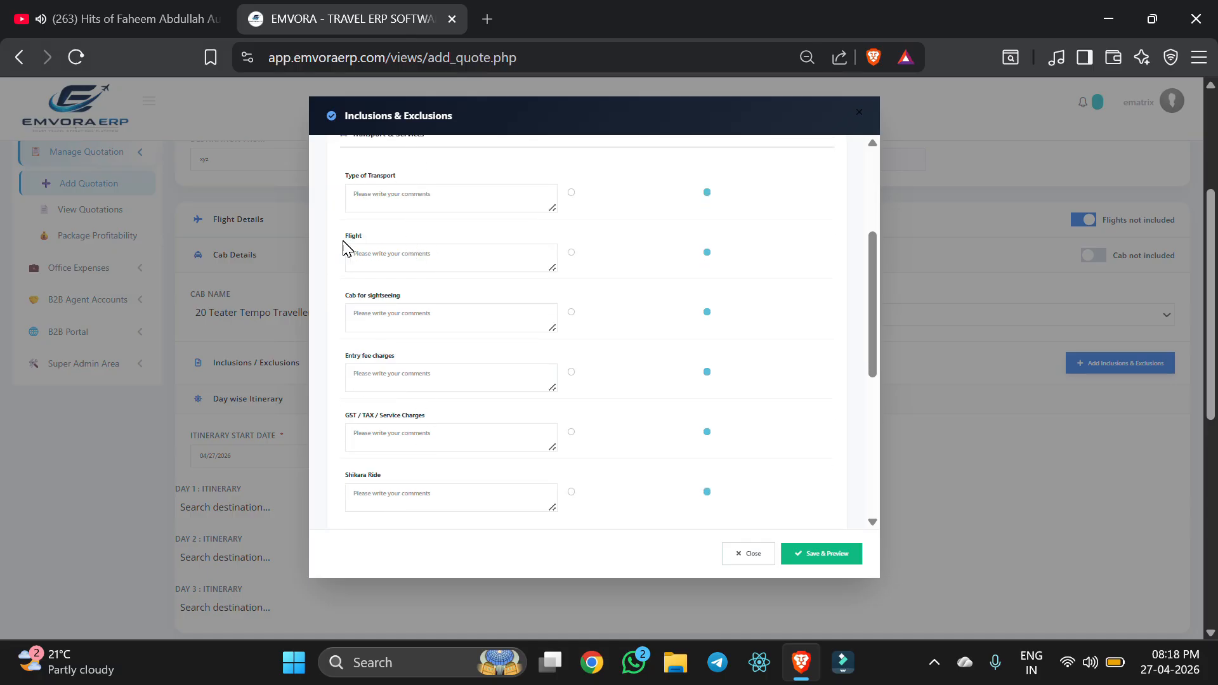
{"action": "scroll", "coordinate": [438, 406], "scroll_direction": "down", "scroll_amount": 1}
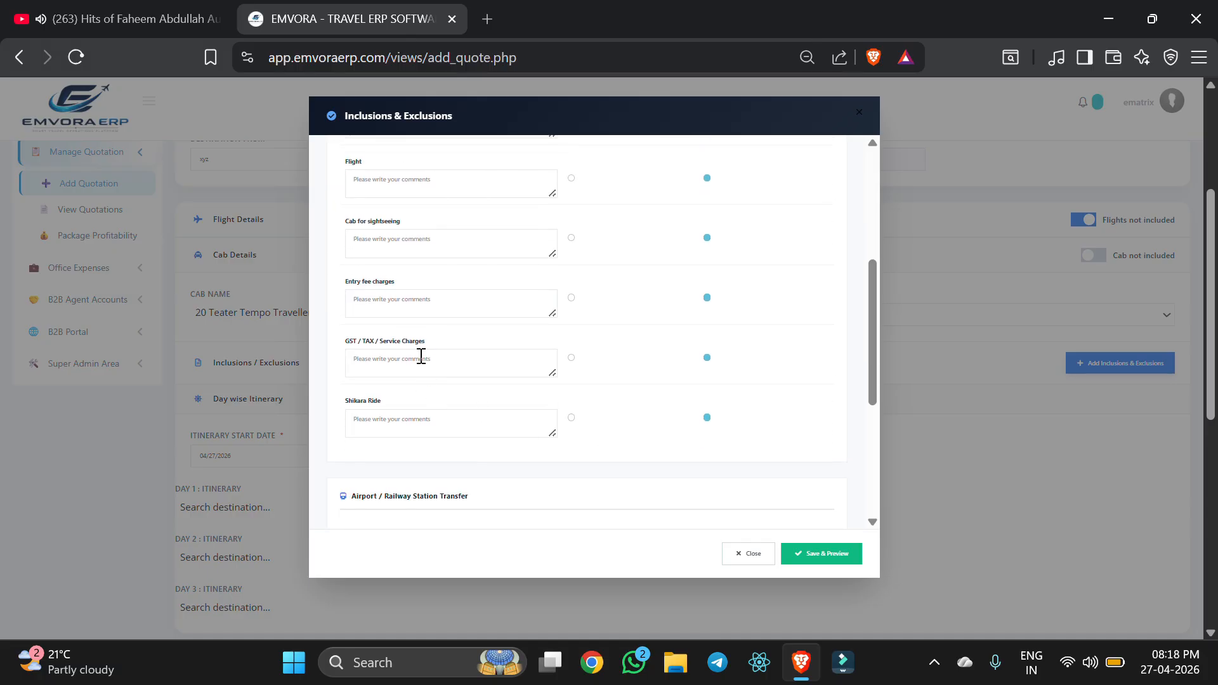
{"action": "scroll", "coordinate": [457, 400], "scroll_direction": "down", "scroll_amount": 1}
{"action": "left_click", "coordinate": [571, 349]}
- Mark the arrival and departure transfers as inclusions and save the inclusions and exclusions
{"action": "scroll", "coordinate": [572, 299], "scroll_direction": "up", "scroll_amount": 5}
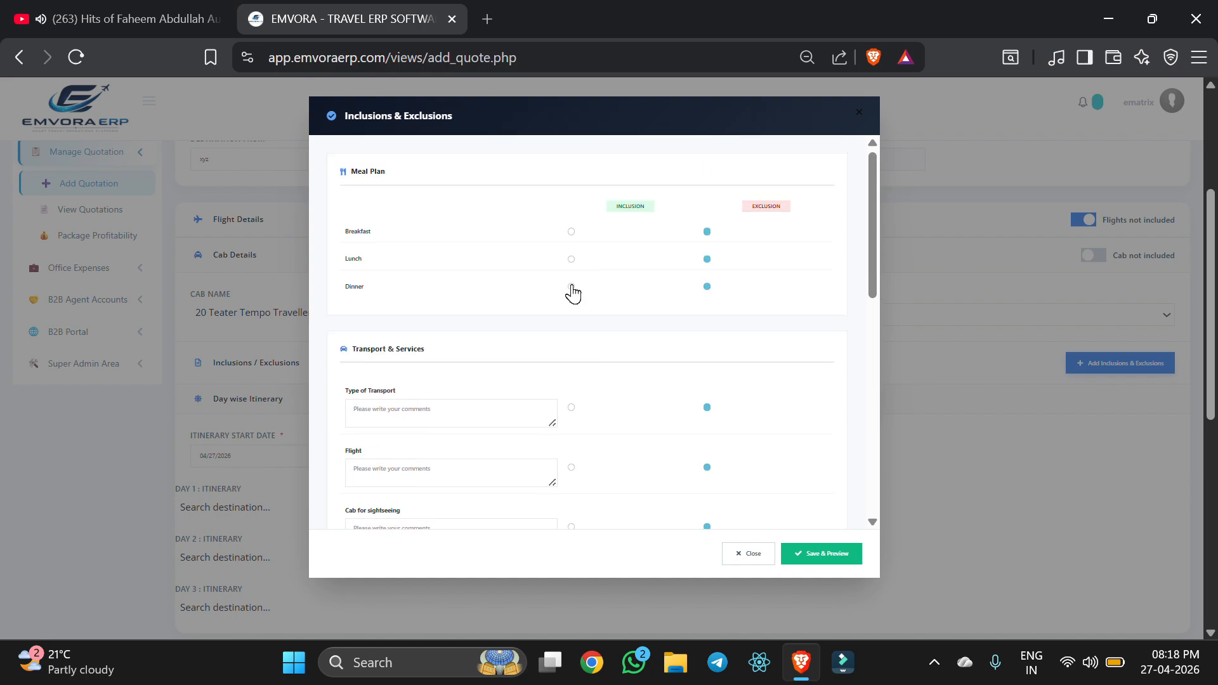
{"action": "scroll", "coordinate": [572, 293], "scroll_direction": "down", "scroll_amount": 10}
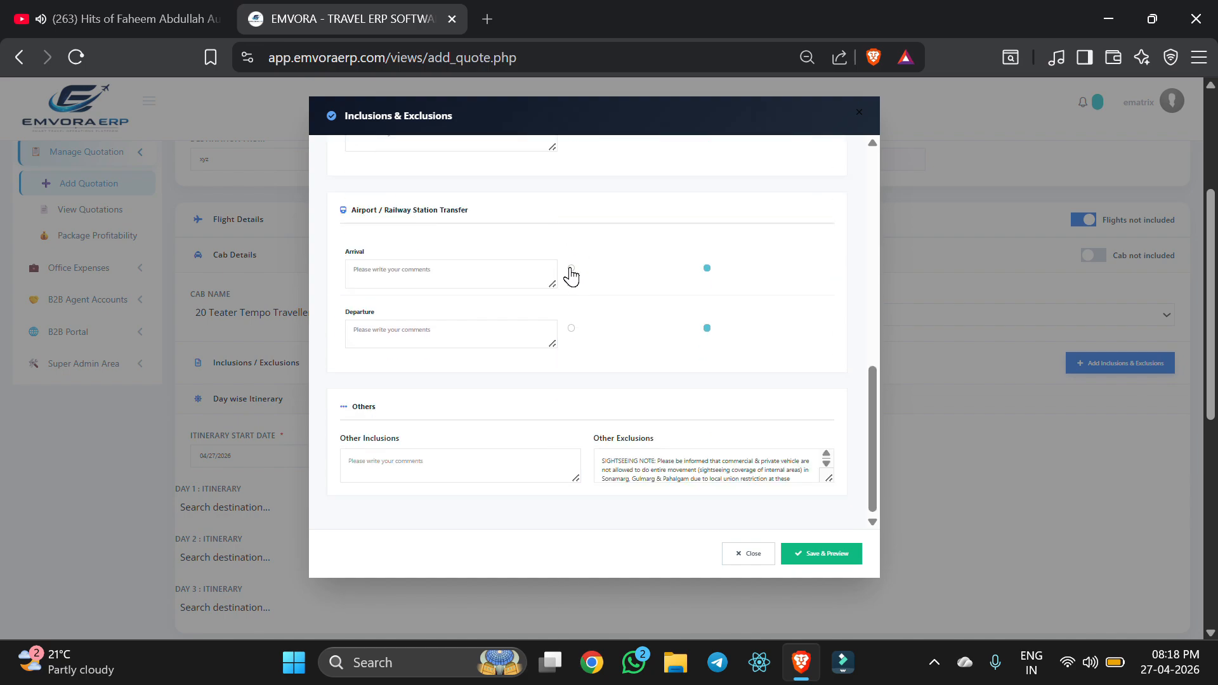
{"action": "left_click", "coordinate": [572, 329]}
{"action": "left_click", "coordinate": [572, 269]}
{"action": "left_click", "coordinate": [474, 474]}
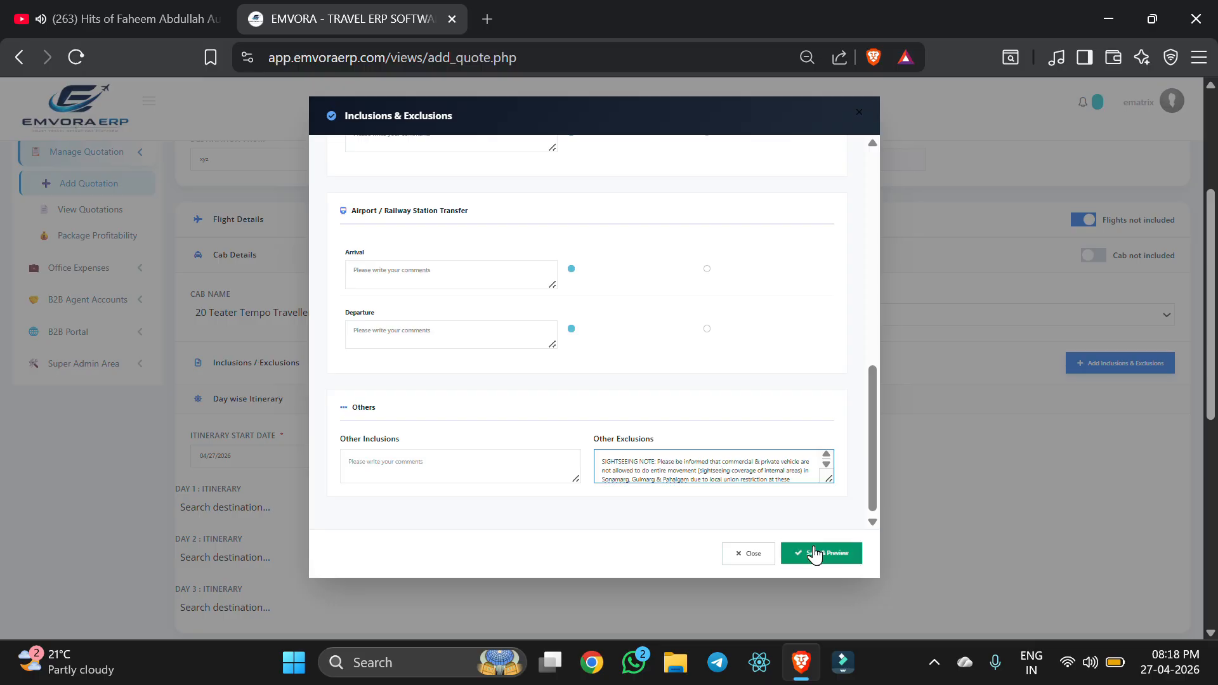
{"action": "left_click", "coordinate": [815, 555]}
{"action": "left_click", "coordinate": [708, 442]}
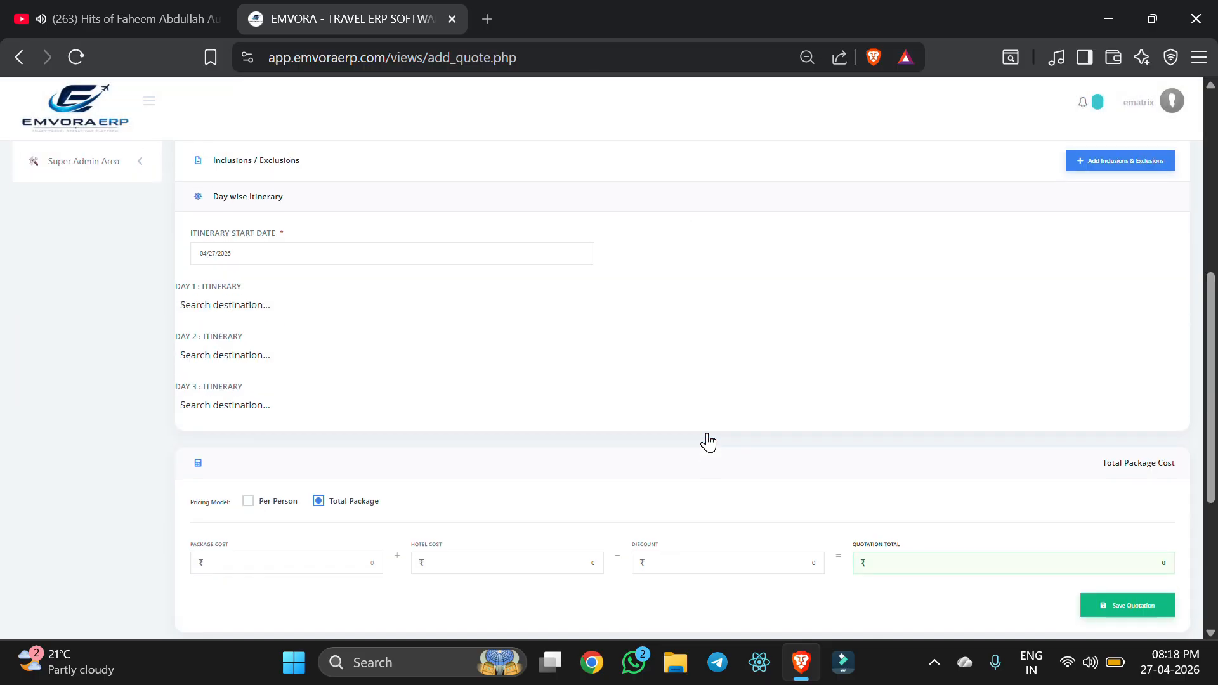
- Set the itinerary to Arrival at Srinagar - Srinagar Local Sightseeing, Leh - Nubra via Khardungla Pass, and Departure from Amritsar for days 1 to 3
{"action": "left_click", "coordinate": [216, 305]}
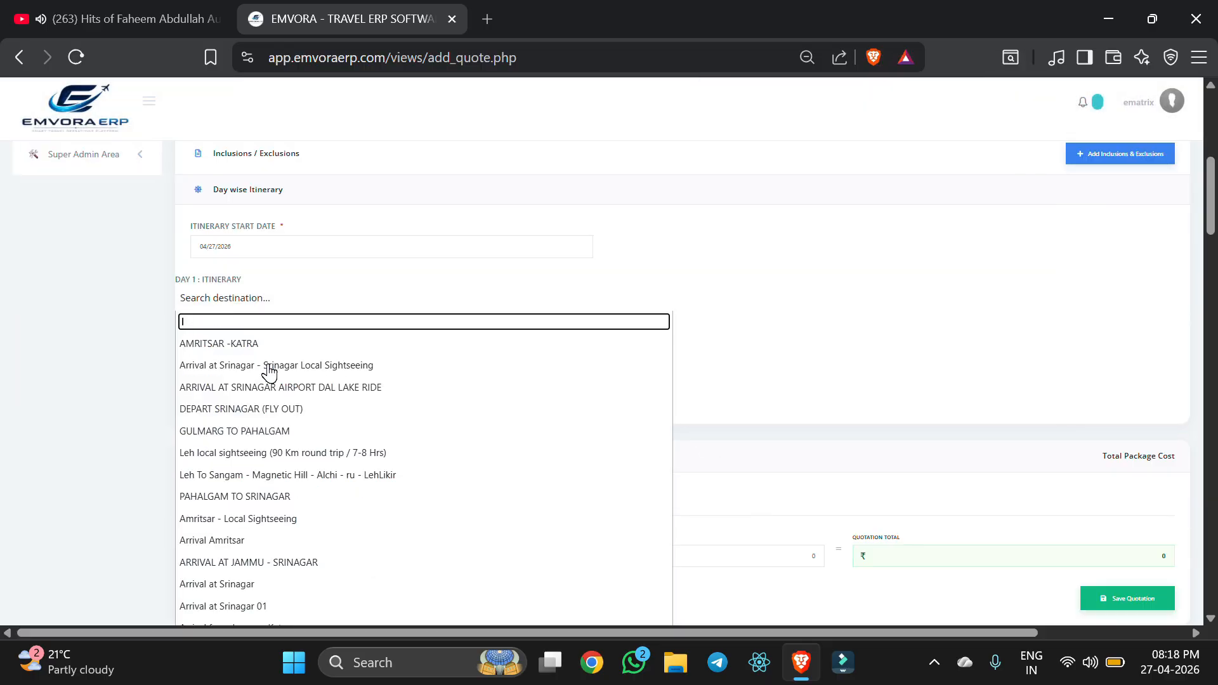
{"action": "left_click", "coordinate": [271, 366]}
{"action": "left_click", "coordinate": [276, 347]}
{"action": "scroll", "coordinate": [278, 346], "scroll_direction": "down", "scroll_amount": 4}
{"action": "scroll", "coordinate": [277, 348], "scroll_direction": "down", "scroll_amount": 6}
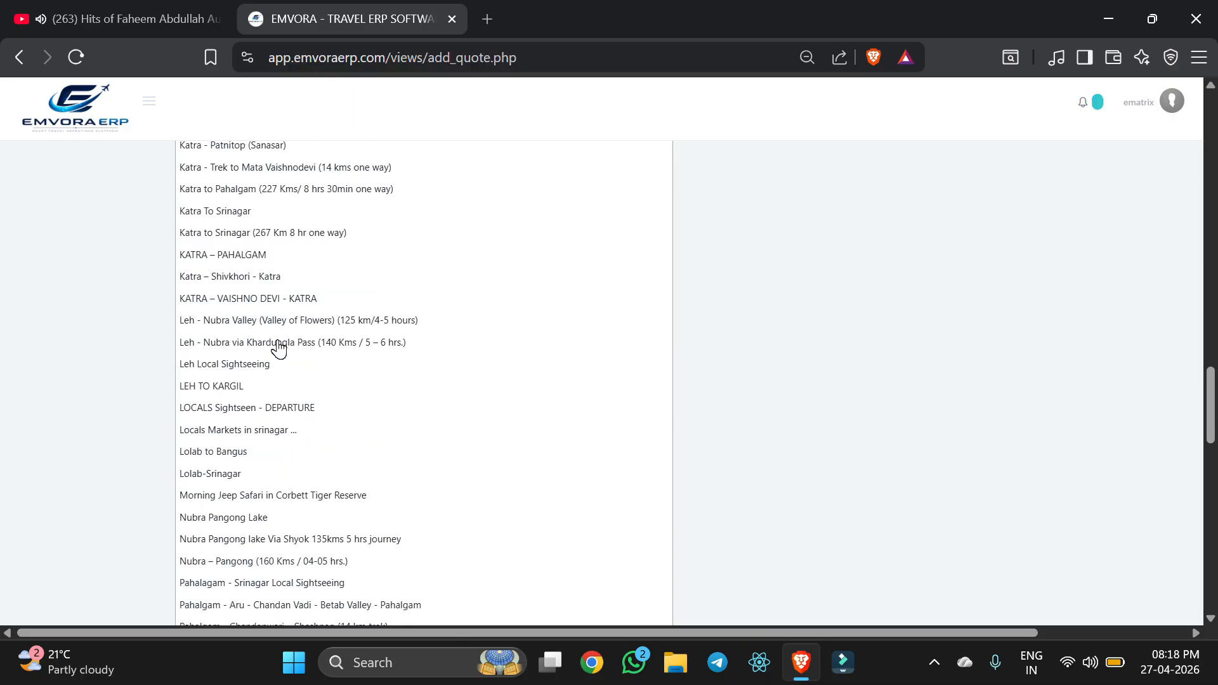
{"action": "left_click", "coordinate": [277, 347]}
{"action": "left_click", "coordinate": [244, 400]}
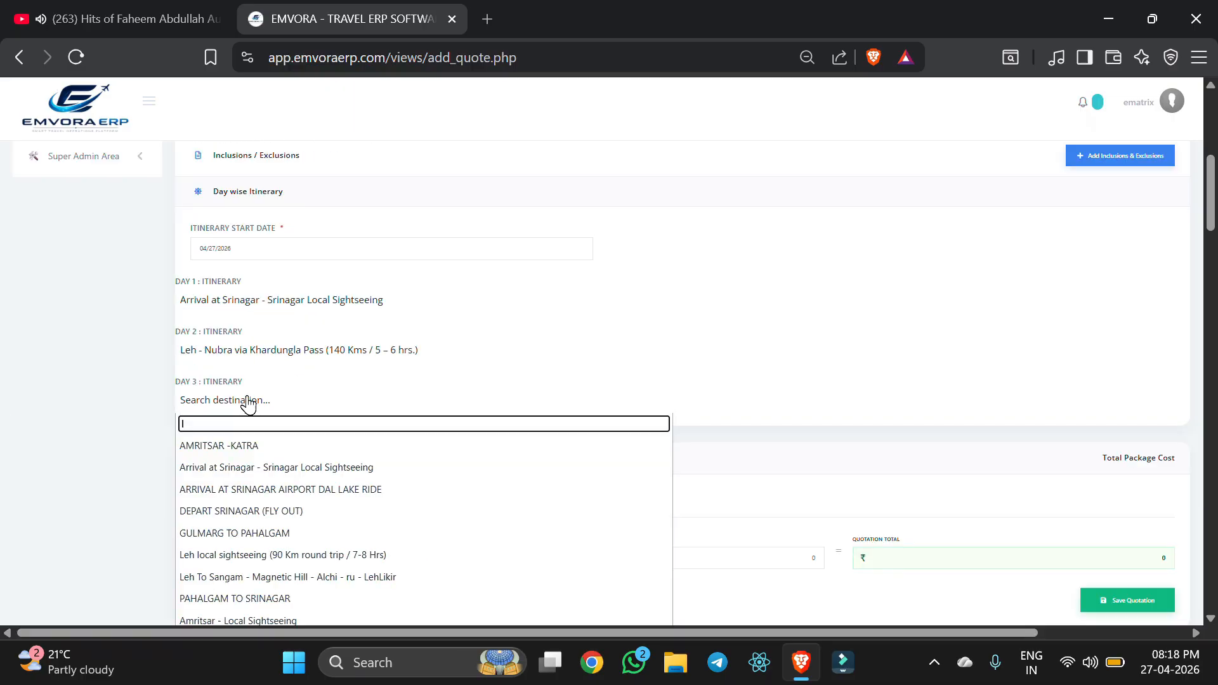
{"action": "scroll", "coordinate": [245, 402], "scroll_direction": "down", "scroll_amount": 3}
{"action": "left_click", "coordinate": [244, 402]}
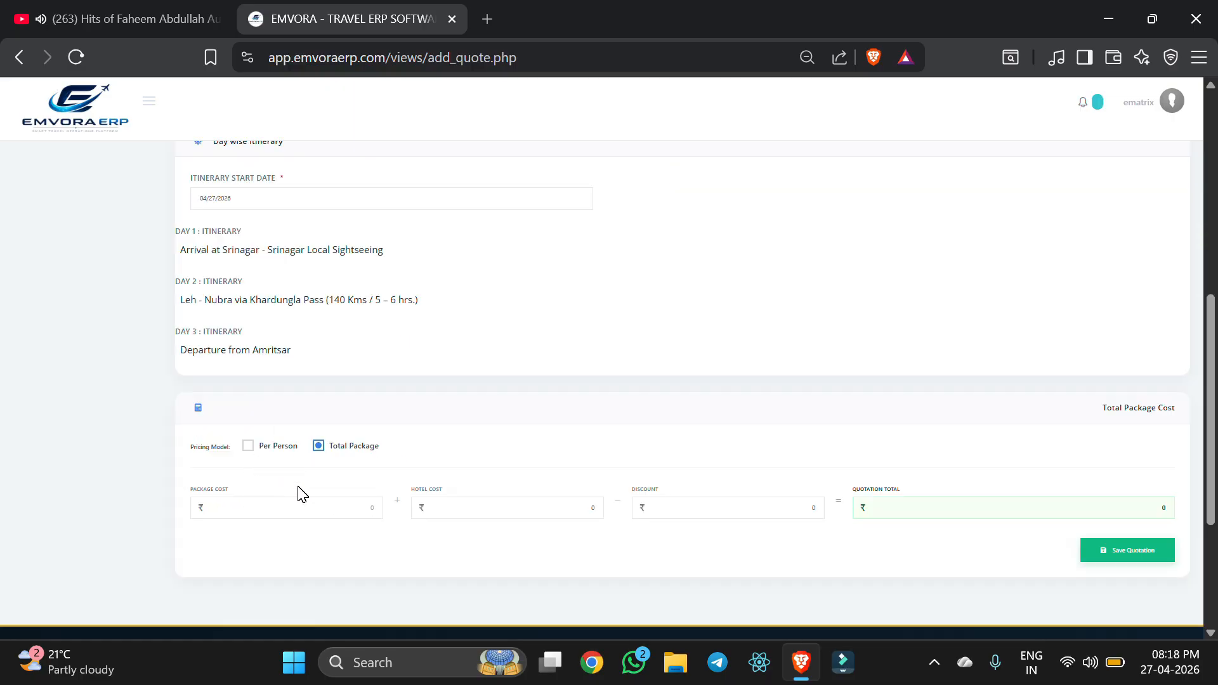
- Enter a package cost of 45000 and a hotel cost of 15000, and save the quotation
{"action": "scroll", "coordinate": [349, 413], "scroll_direction": "up", "scroll_amount": 6}
{"action": "scroll", "coordinate": [349, 413], "scroll_direction": "down", "scroll_amount": 4}
{"action": "scroll", "coordinate": [349, 413], "scroll_direction": "up", "scroll_amount": 3}
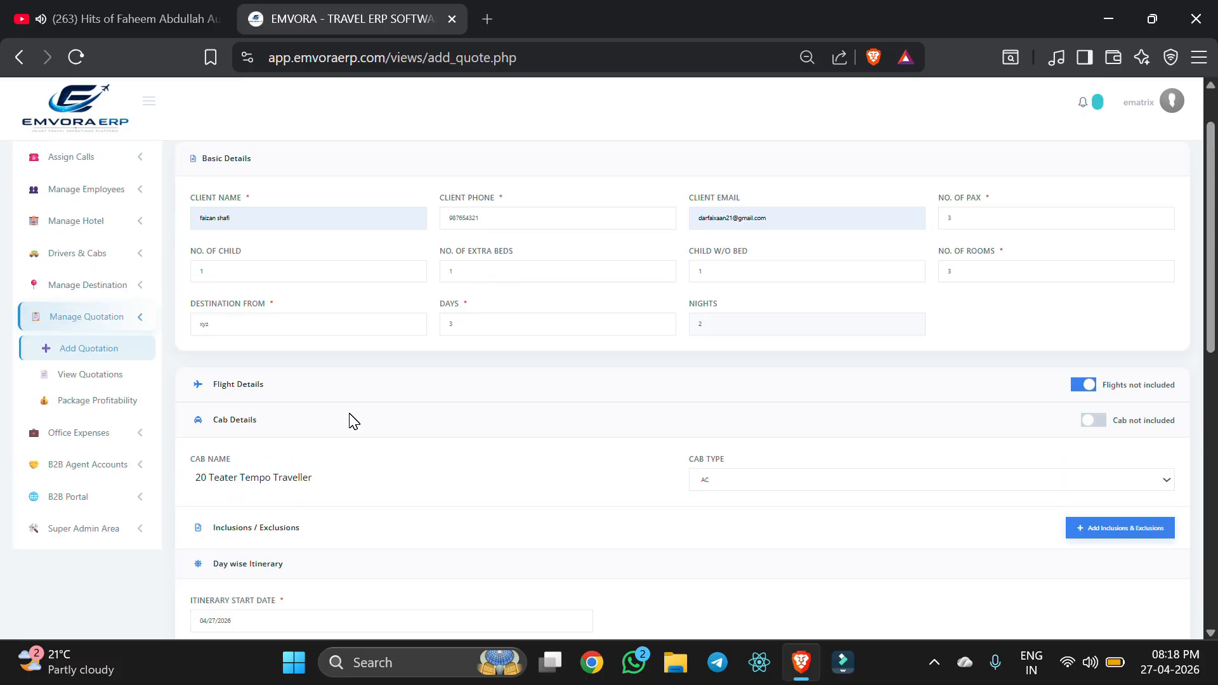
{"action": "scroll", "coordinate": [349, 413], "scroll_direction": "down", "scroll_amount": 7}
{"action": "scroll", "coordinate": [353, 422], "scroll_direction": "down", "scroll_amount": 1}
{"action": "left_click", "coordinate": [356, 311]}
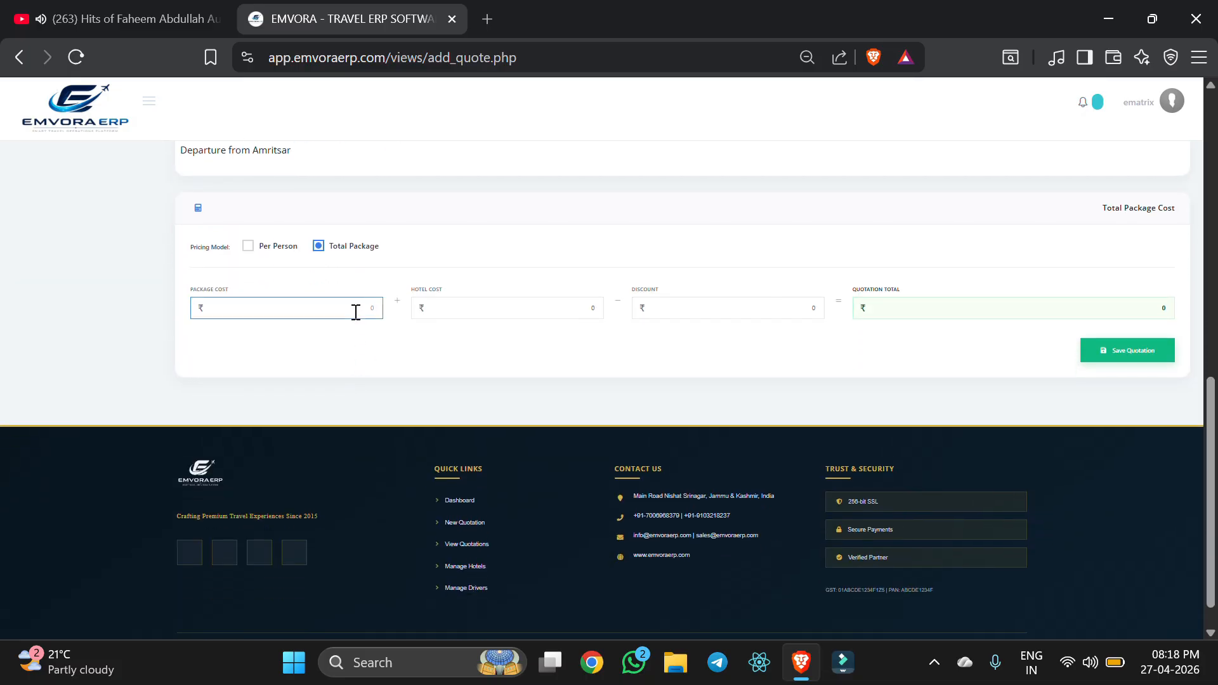
{"action": "left_click", "coordinate": [558, 312]}
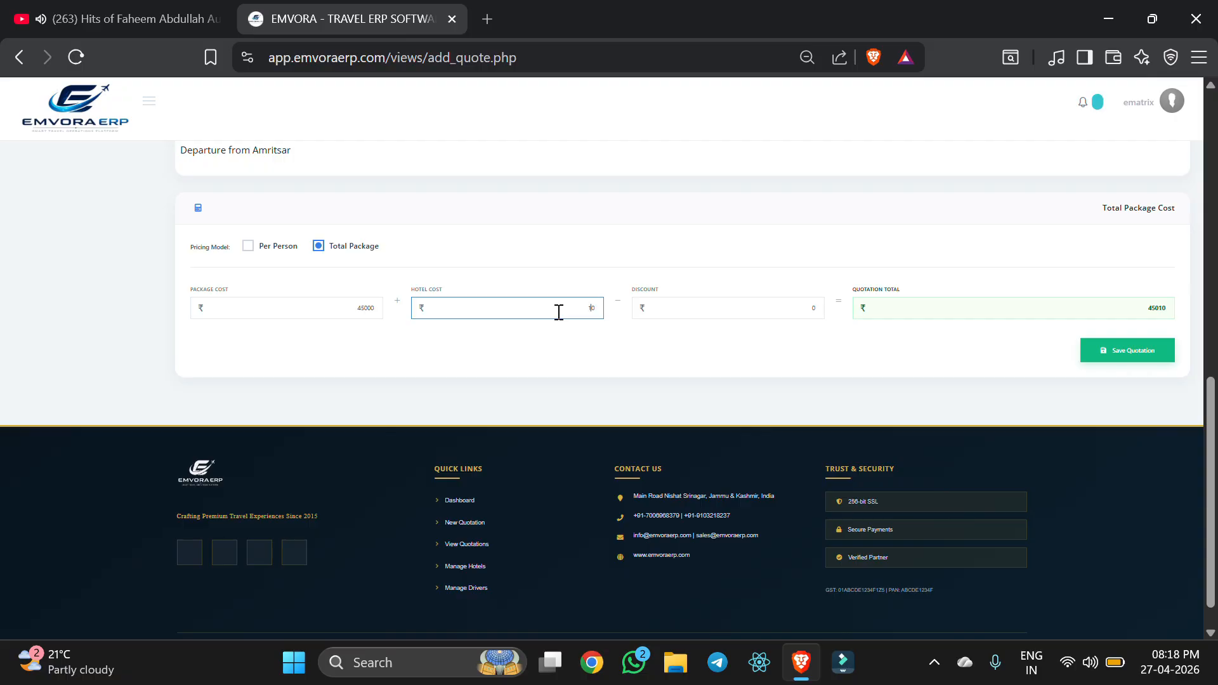
{"action": "scroll", "coordinate": [558, 312], "scroll_direction": "up", "scroll_amount": 1}
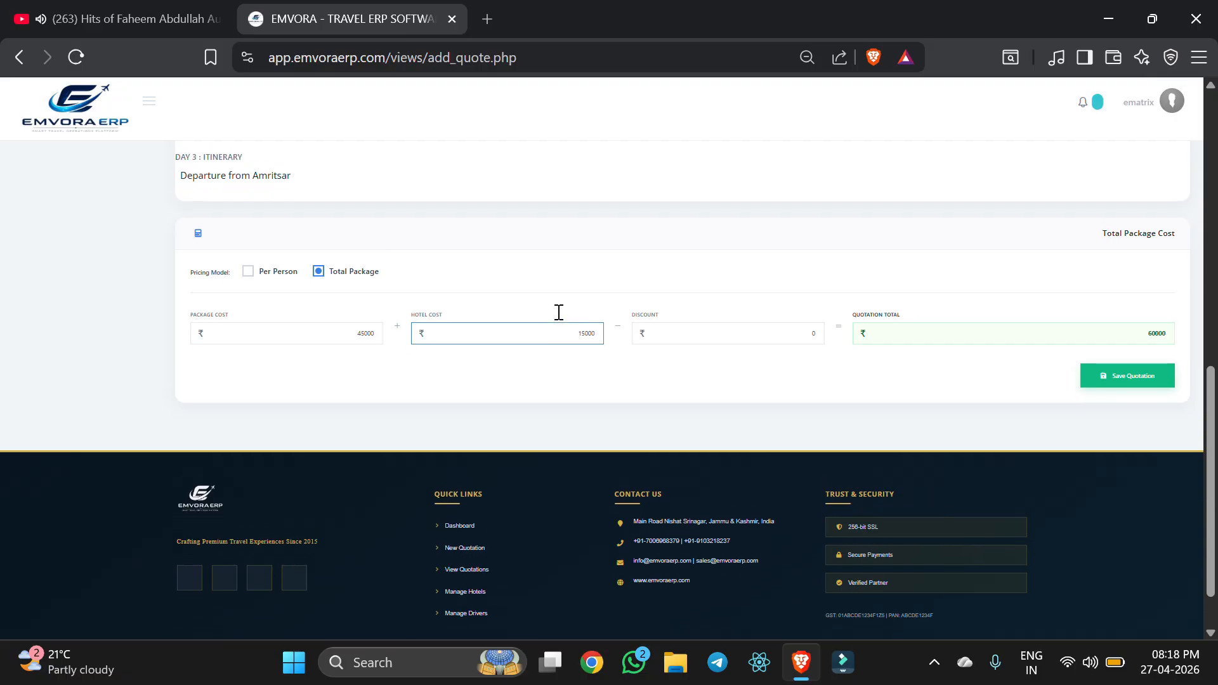
{"action": "left_click", "coordinate": [1097, 370]}
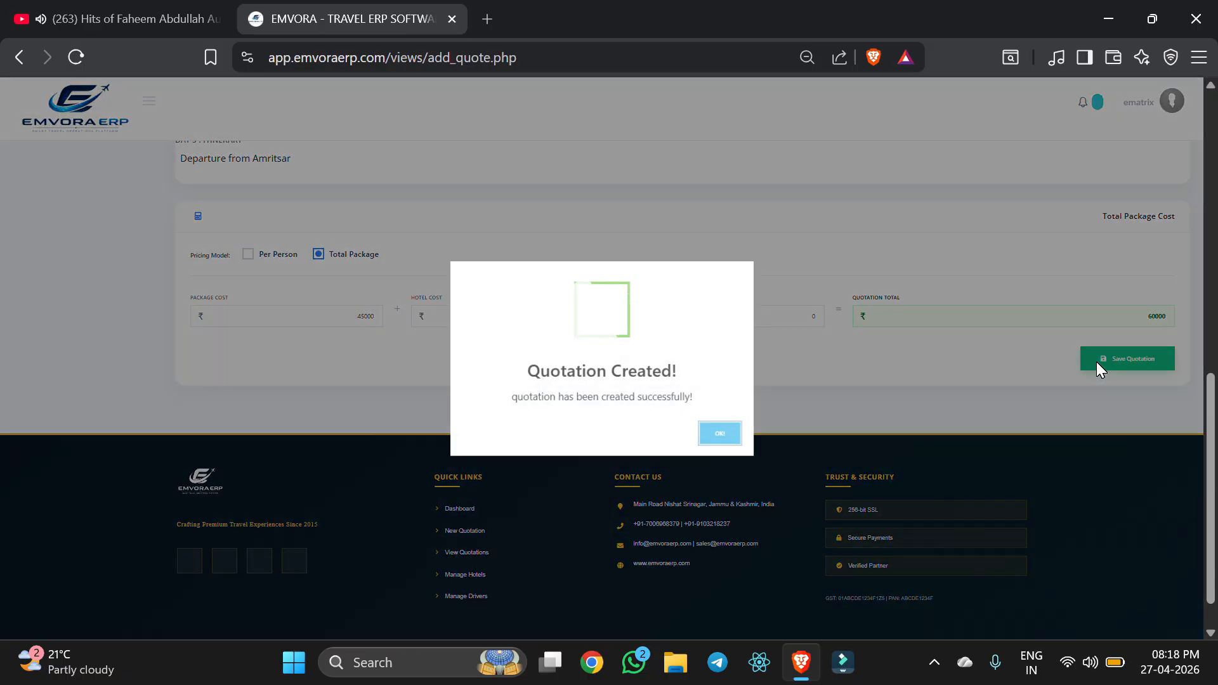
{"action": "left_click", "coordinate": [720, 434]}
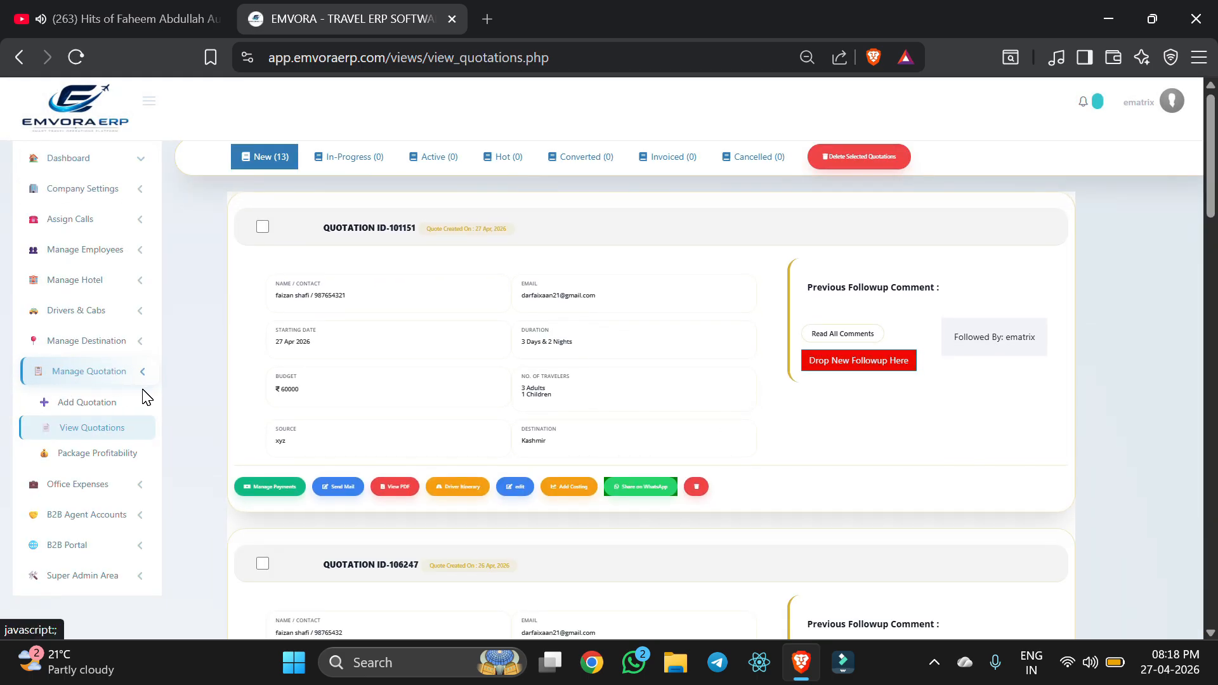
- Open the new quotation's PDF and examine its cover page and package summary
{"action": "left_click", "coordinate": [405, 486]}
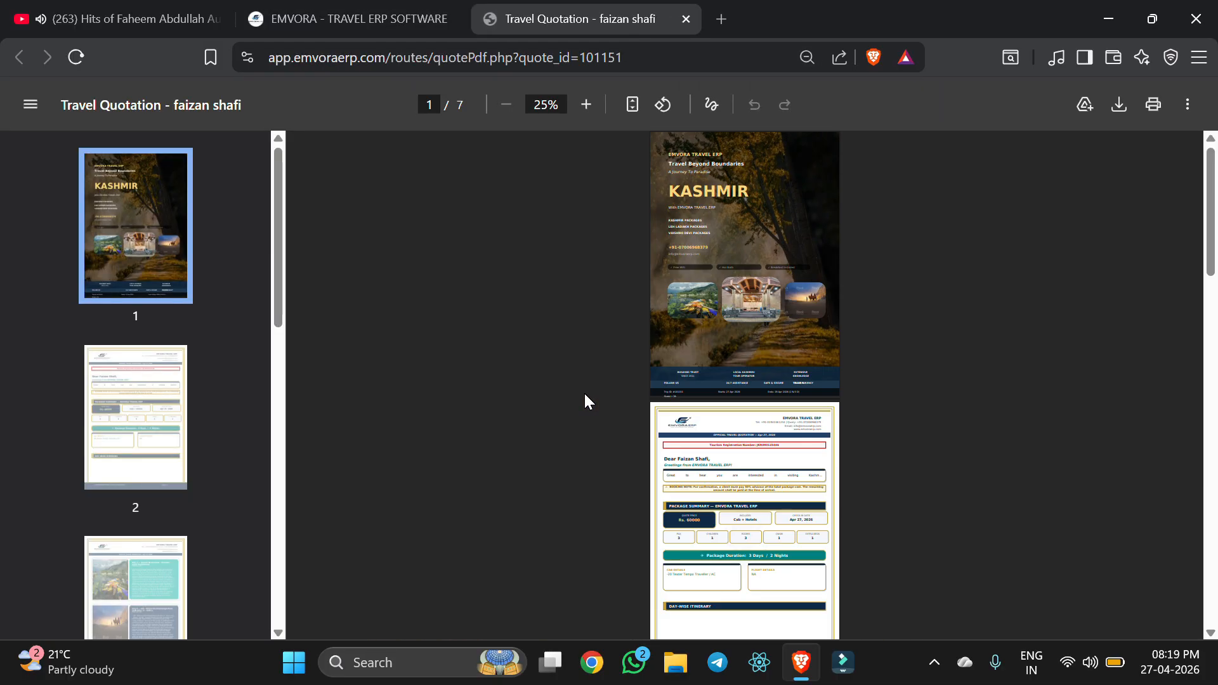
{"action": "scroll", "coordinate": [584, 394], "scroll_direction": "up", "scroll_amount": 8}
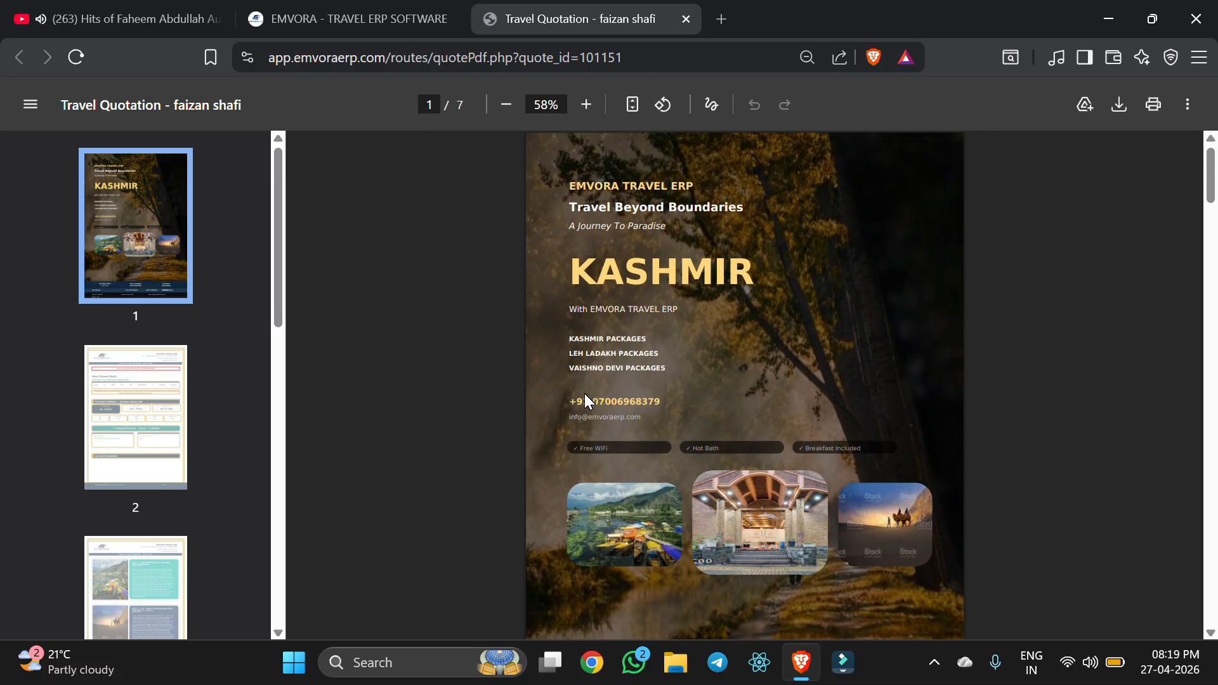
{"action": "scroll", "coordinate": [830, 294], "scroll_direction": "down", "scroll_amount": 4}
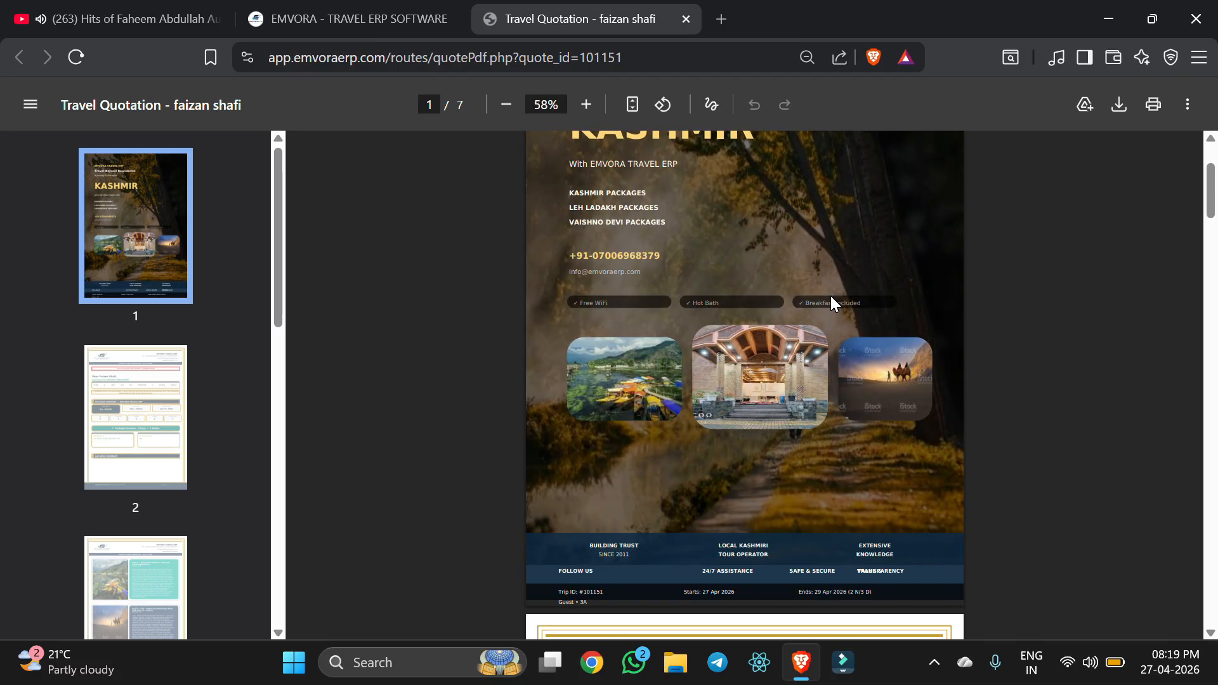
{"action": "scroll", "coordinate": [860, 281], "scroll_direction": "down", "scroll_amount": 8}
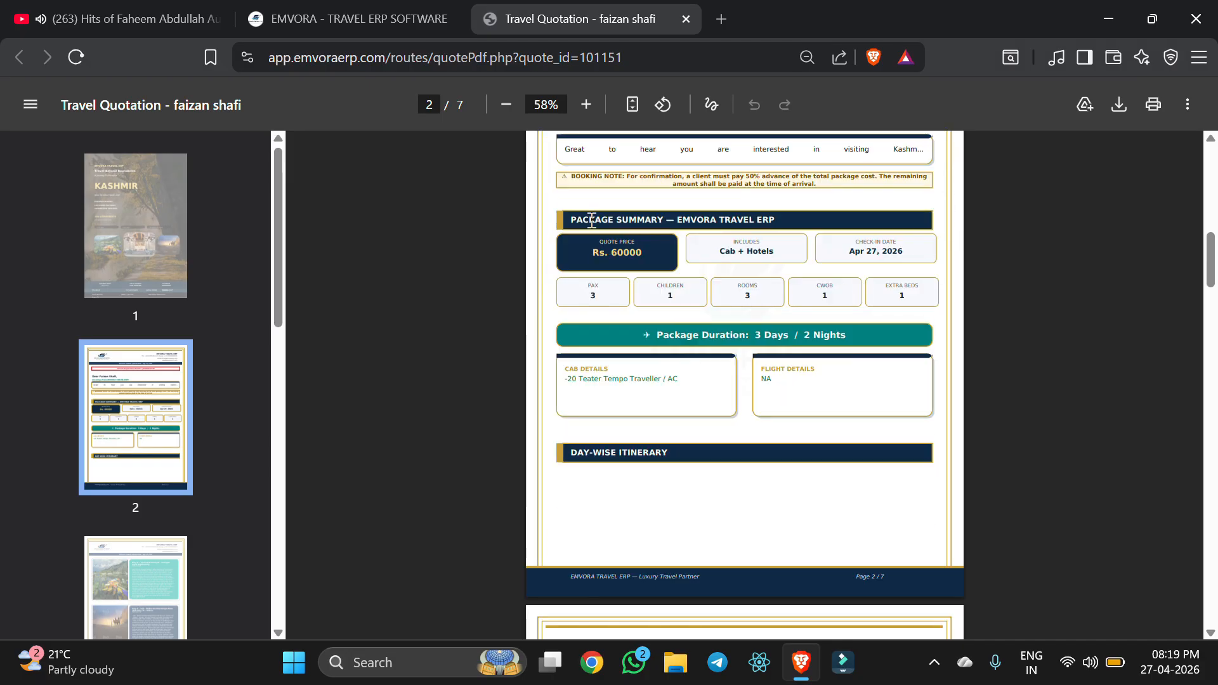
{"action": "left_click_drag", "start_coordinate": [598, 237], "coordinate": [654, 279]}
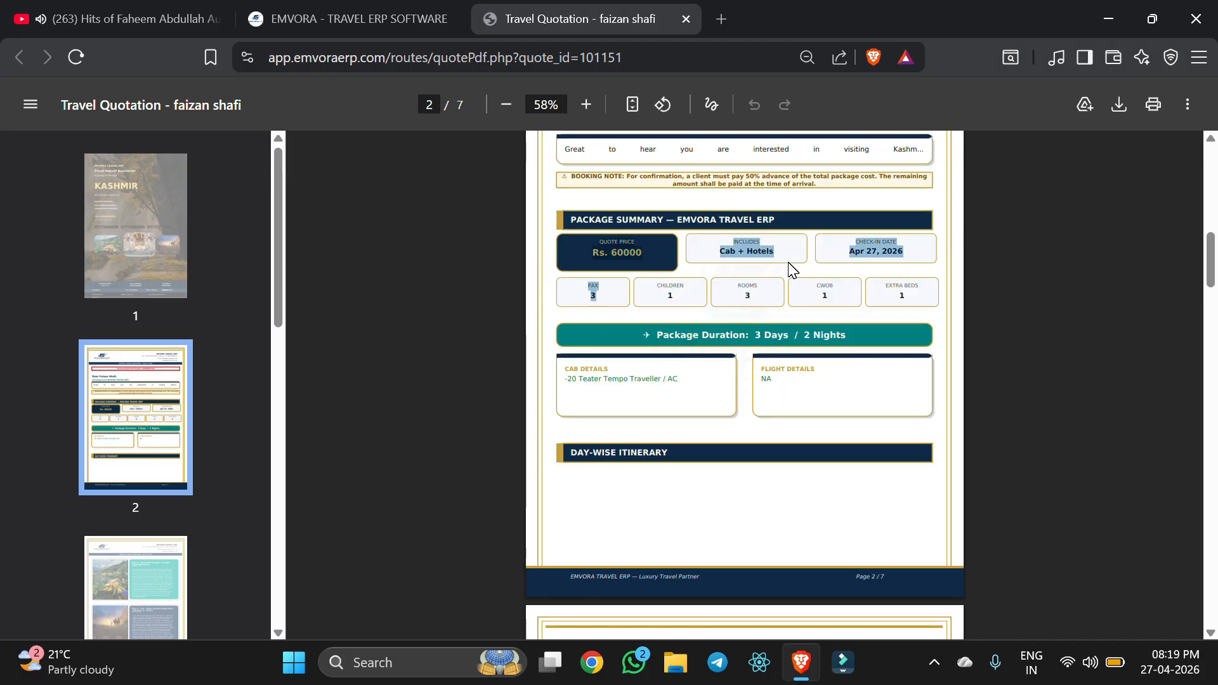
{"action": "left_click", "coordinate": [761, 258]}
{"action": "triple_click", "coordinate": [725, 247]}
{"action": "scroll", "coordinate": [818, 261], "scroll_direction": "down", "scroll_amount": 2}
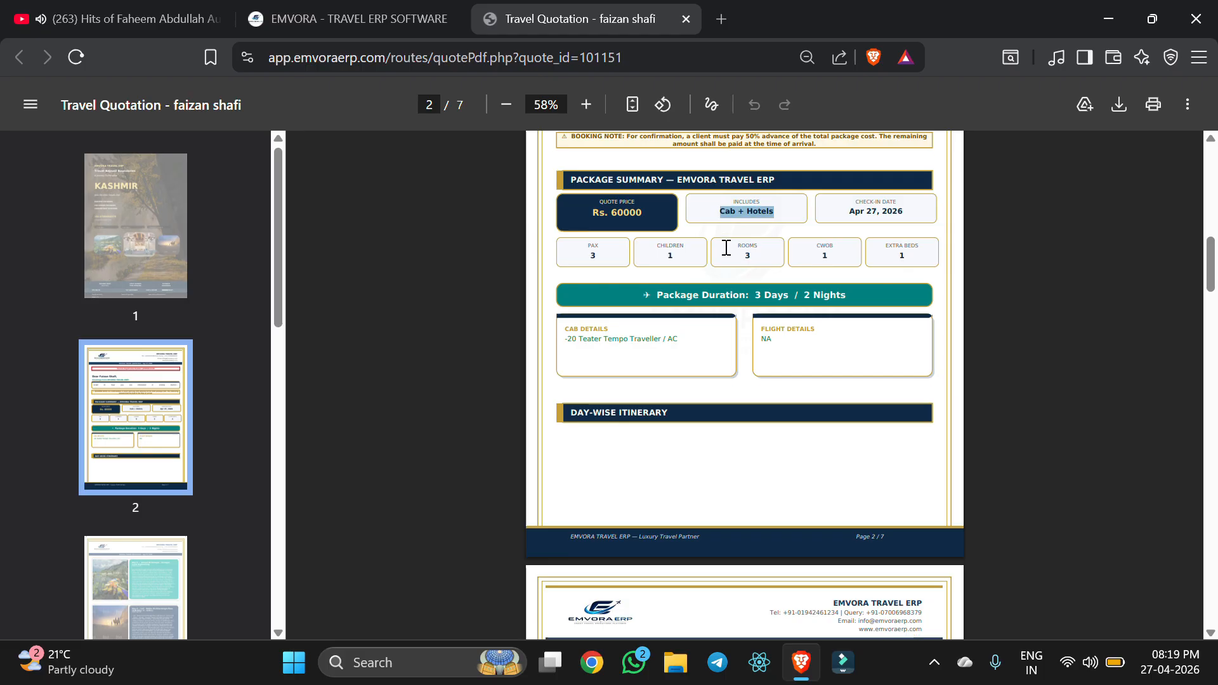
- Examine the day-wise itinerary and the hotel accommodations in the quotation PDF
{"action": "scroll", "coordinate": [818, 261], "scroll_direction": "down", "scroll_amount": 10}
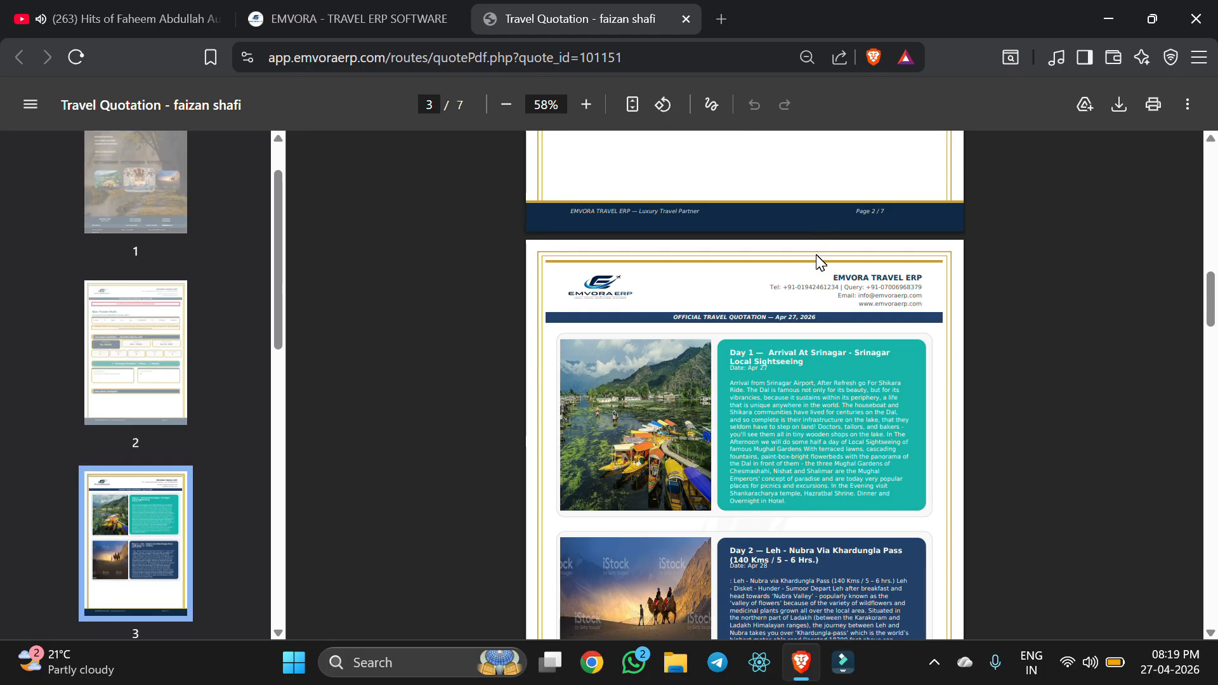
{"action": "scroll", "coordinate": [819, 262], "scroll_direction": "up", "scroll_amount": 6}
{"action": "scroll", "coordinate": [819, 261], "scroll_direction": "down", "scroll_amount": 5}
{"action": "scroll", "coordinate": [675, 424], "scroll_direction": "down", "scroll_amount": 2}
{"action": "scroll", "coordinate": [789, 231], "scroll_direction": "down", "scroll_amount": 5}
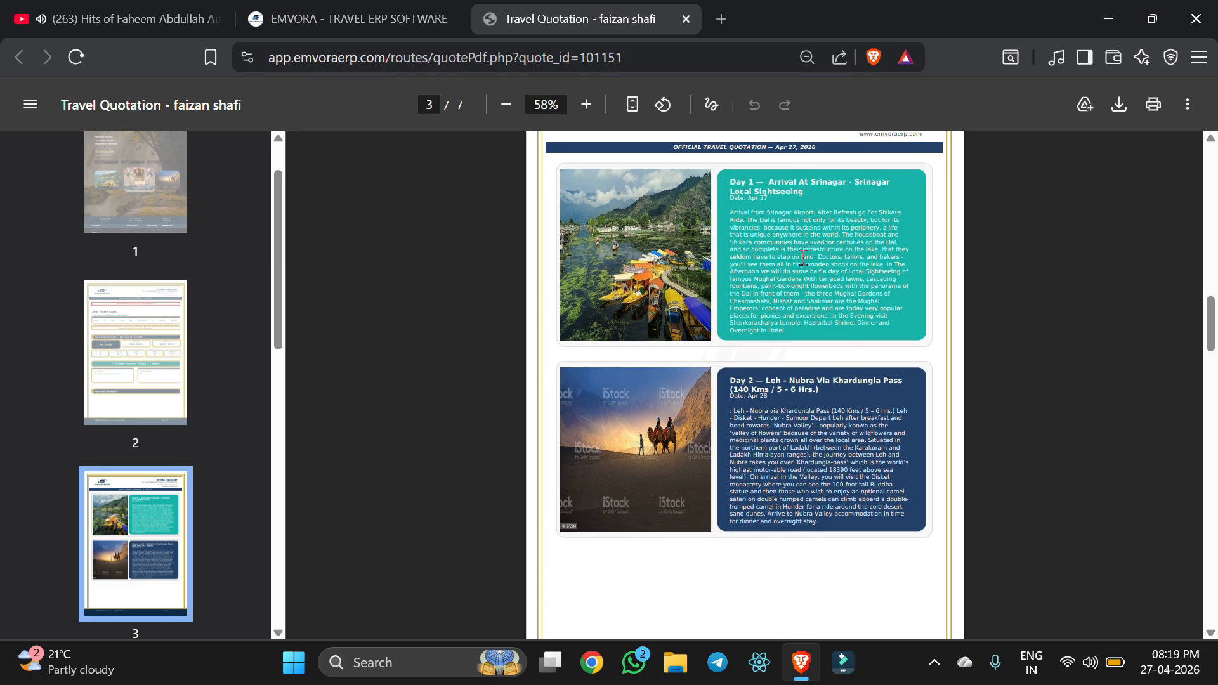
{"action": "scroll", "coordinate": [802, 257], "scroll_direction": "down", "scroll_amount": 10}
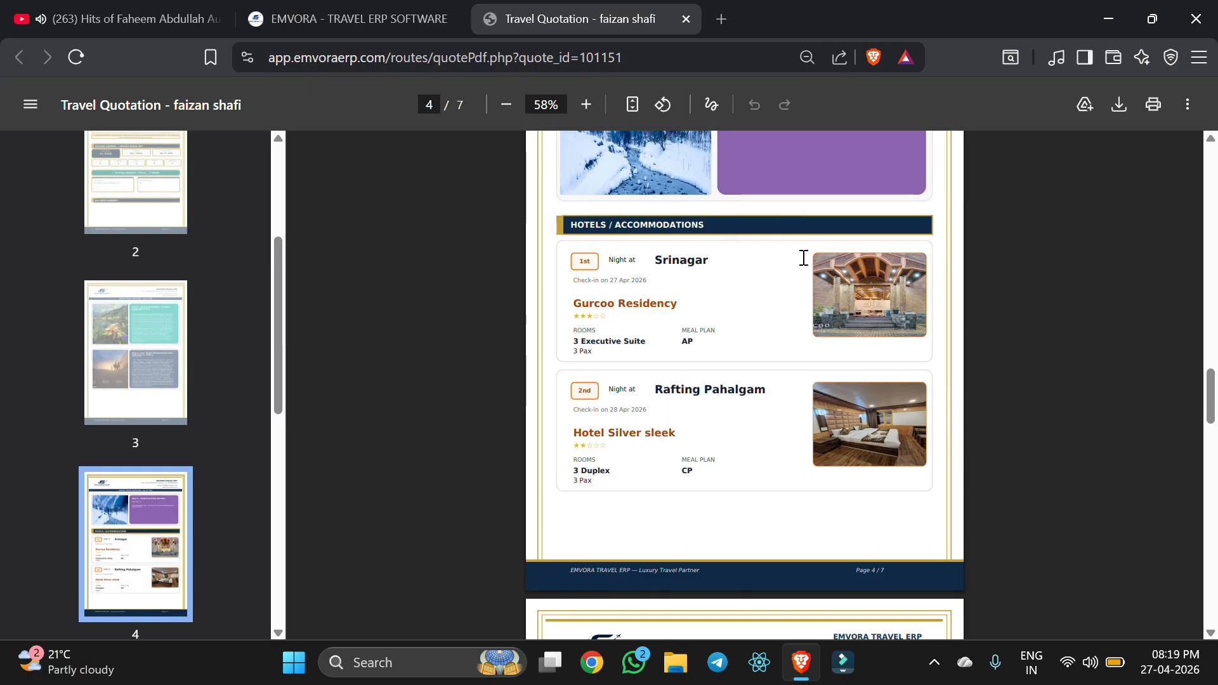
{"action": "scroll", "coordinate": [727, 200], "scroll_direction": "up", "scroll_amount": 4}
{"action": "scroll", "coordinate": [728, 200], "scroll_direction": "down", "scroll_amount": 5}
{"action": "scroll", "coordinate": [728, 201], "scroll_direction": "up", "scroll_amount": 5}
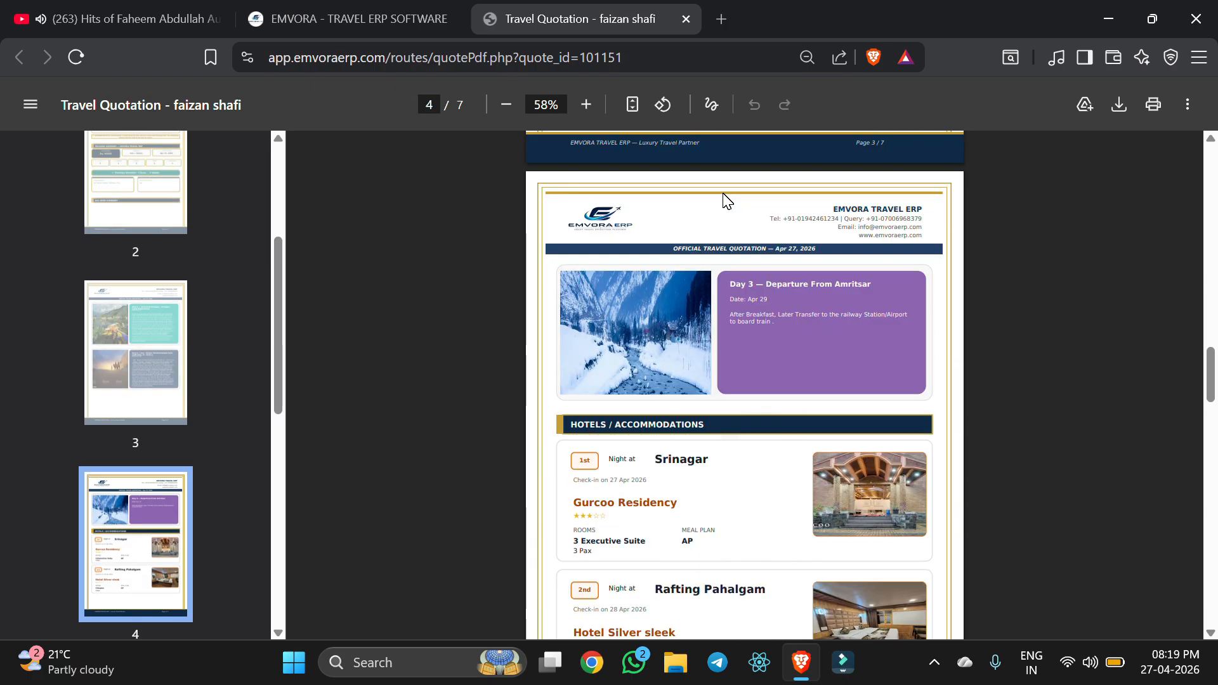
{"action": "scroll", "coordinate": [812, 365], "scroll_direction": "down", "scroll_amount": 4}
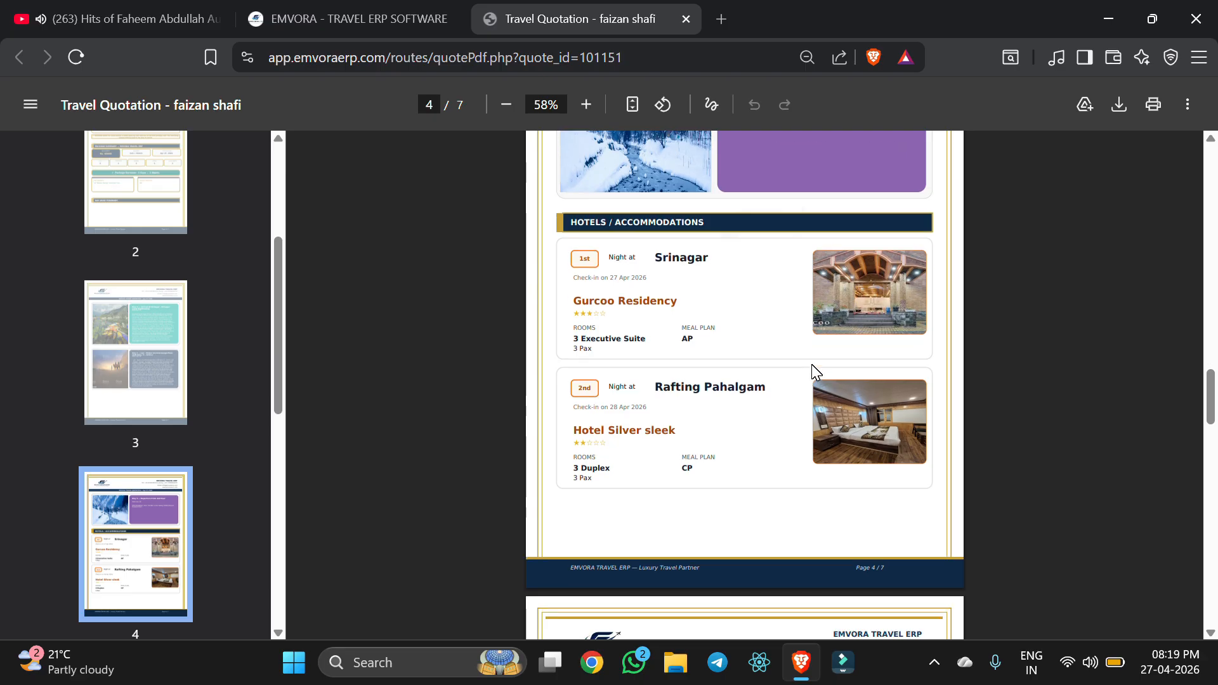
- Examine the quotation PDF's accommodation details, inclusions and exclusions, terms, traveller notes and booking contacts, and close the PDF
{"action": "scroll", "coordinate": [673, 313], "scroll_direction": "down", "scroll_amount": 2}
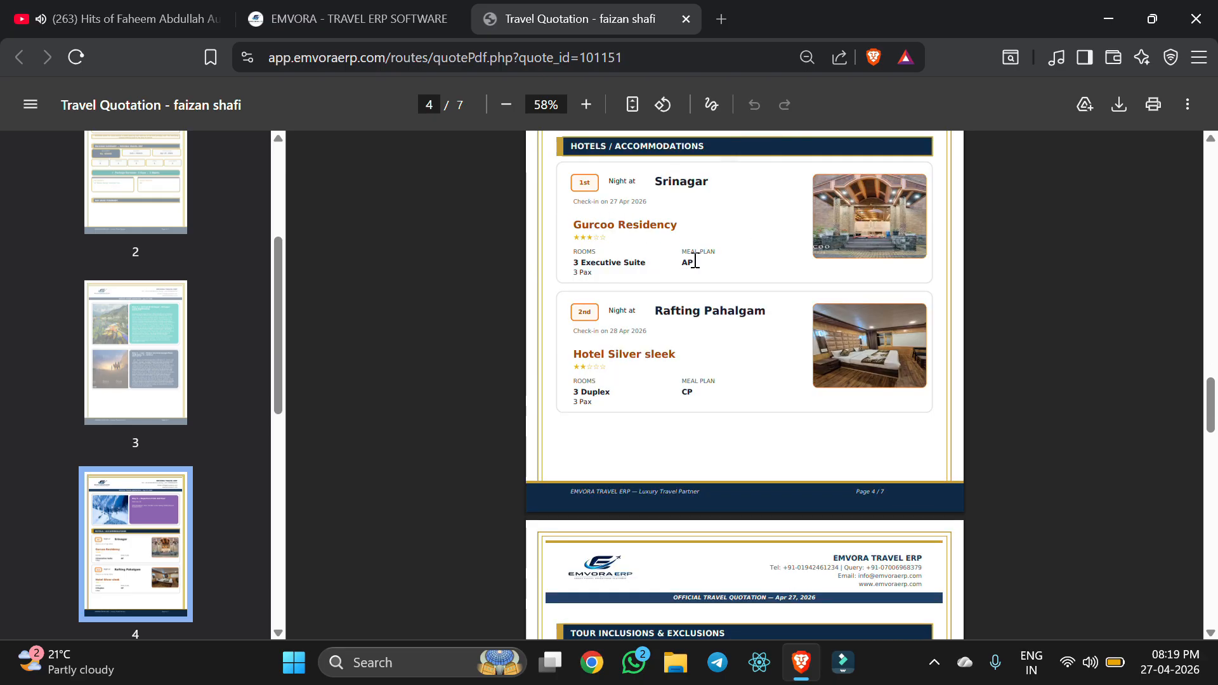
{"action": "scroll", "coordinate": [664, 286], "scroll_direction": "up", "scroll_amount": 4}
{"action": "scroll", "coordinate": [664, 285], "scroll_direction": "down", "scroll_amount": 4}
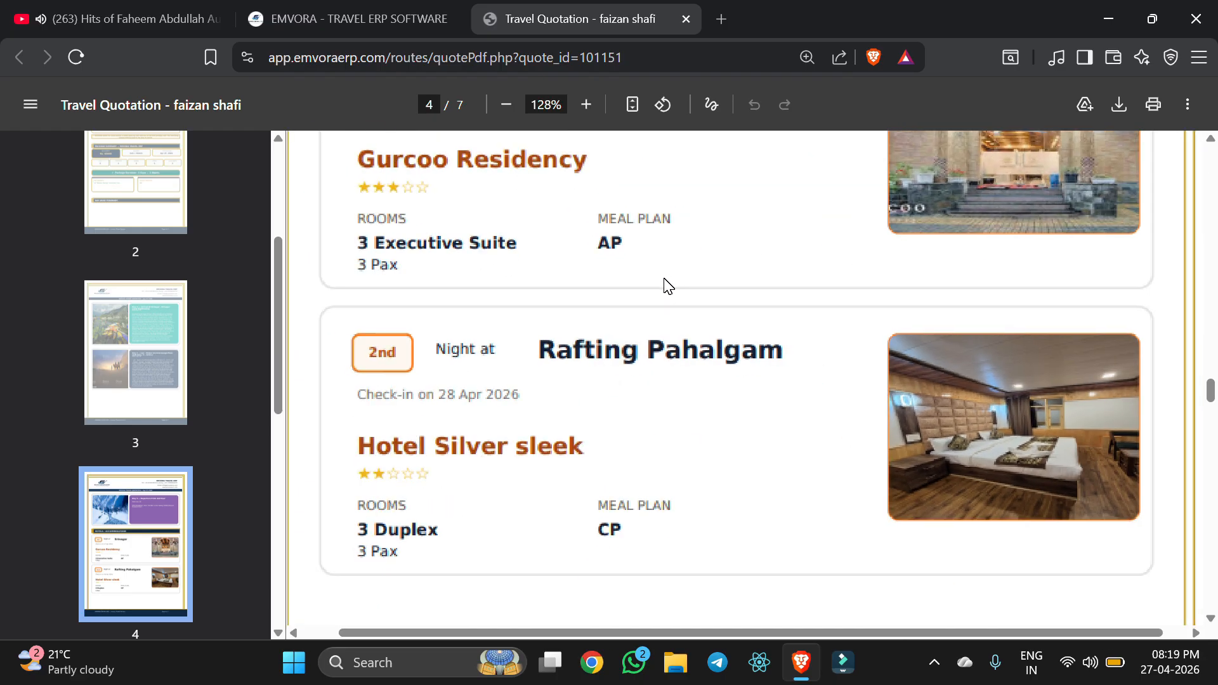
{"action": "scroll", "coordinate": [592, 230], "scroll_direction": "down", "scroll_amount": 10}
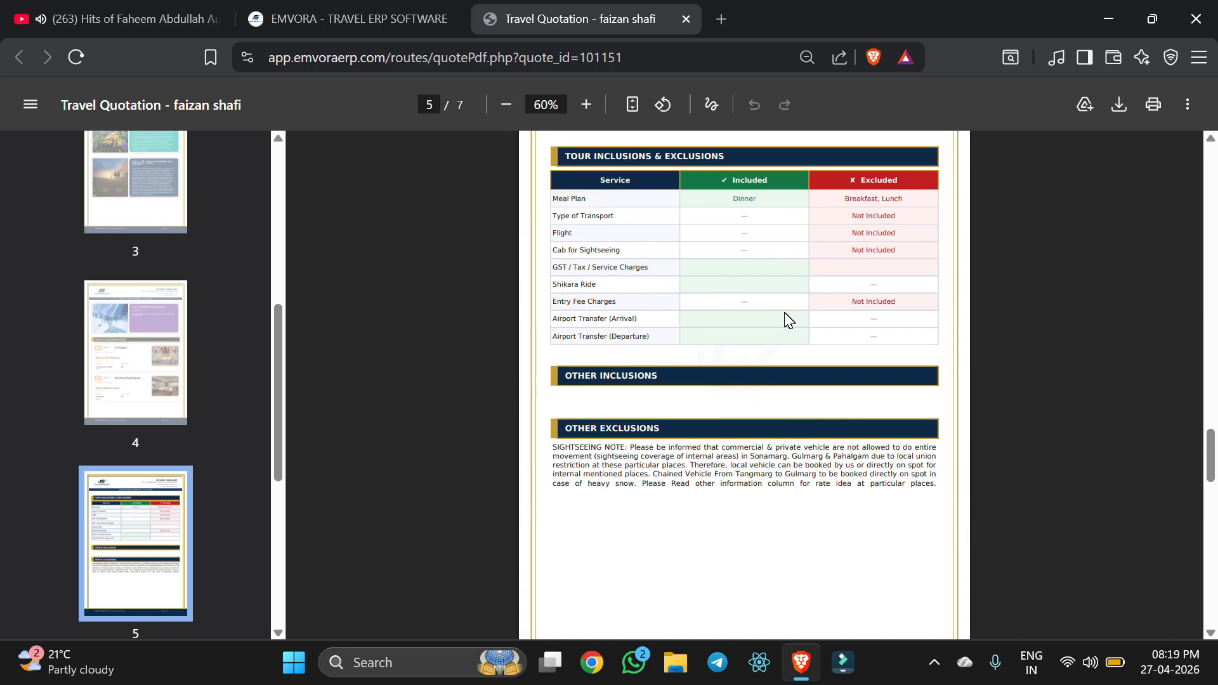
{"action": "scroll", "coordinate": [735, 477], "scroll_direction": "down", "scroll_amount": 10}
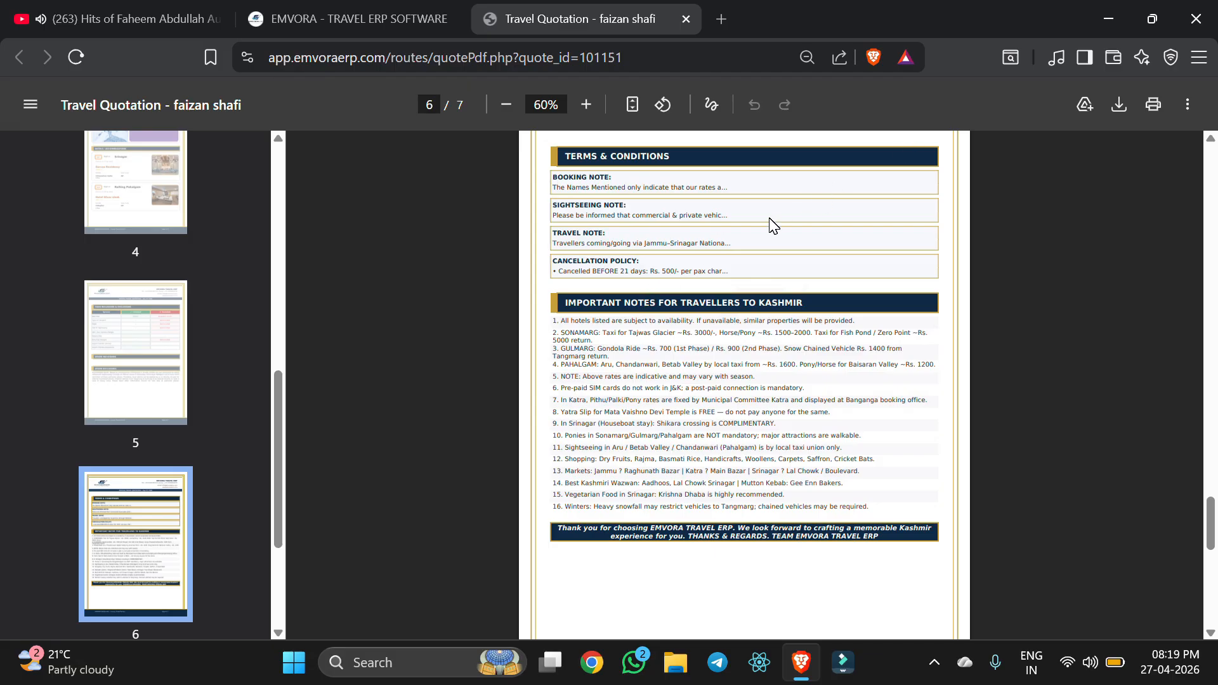
{"action": "scroll", "coordinate": [746, 237], "scroll_direction": "down", "scroll_amount": 8}
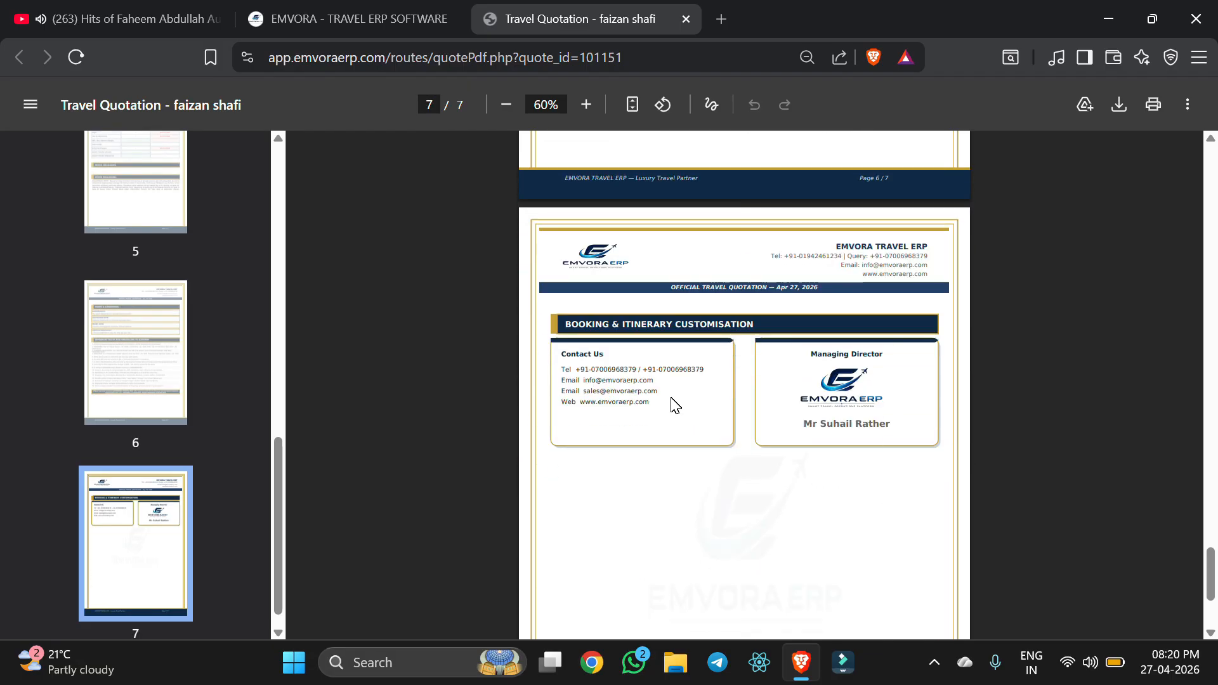
{"action": "key", "text": "ctrl+w"}
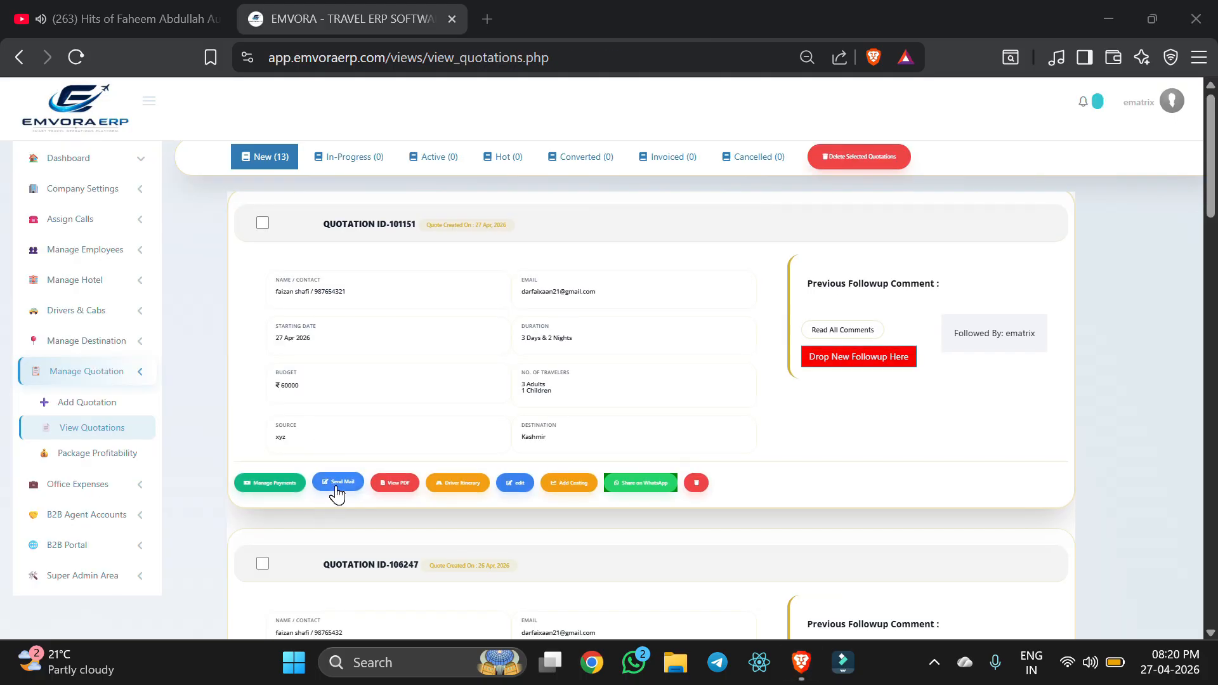
- View the email form for sending the newest quotation, with its recipient and remarks fields, and close it without sending
{"action": "left_click", "coordinate": [336, 486]}
{"action": "left_click", "coordinate": [658, 164]}
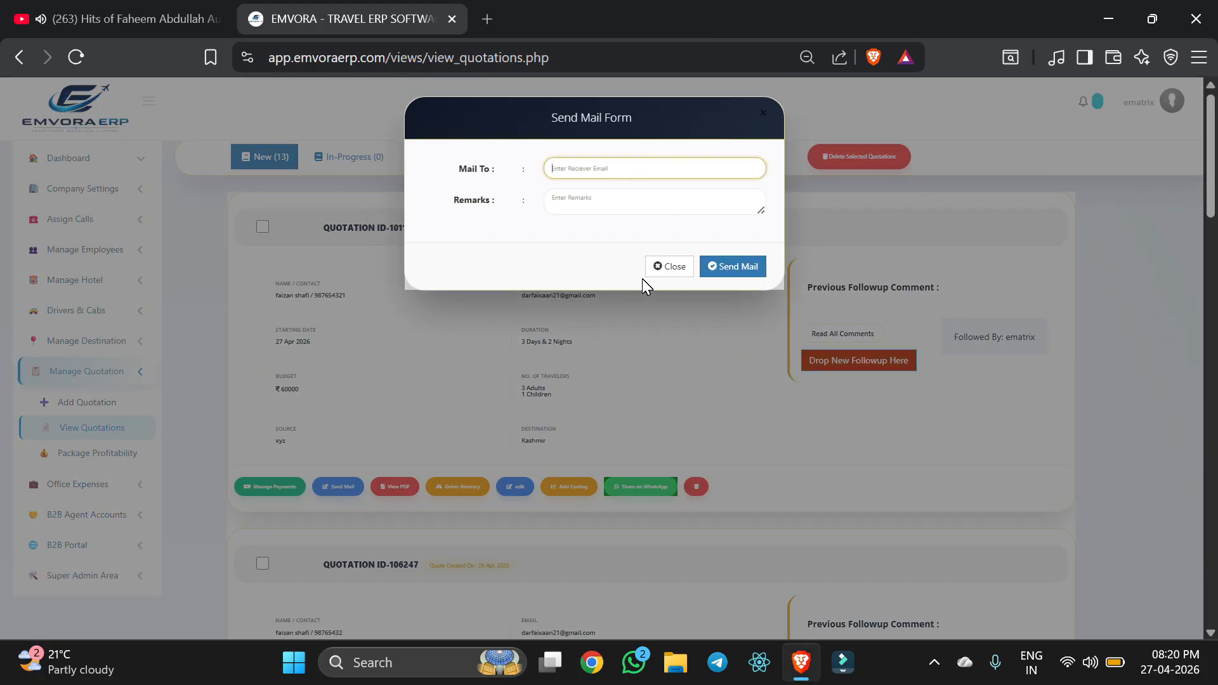
{"action": "left_click", "coordinate": [661, 271]}
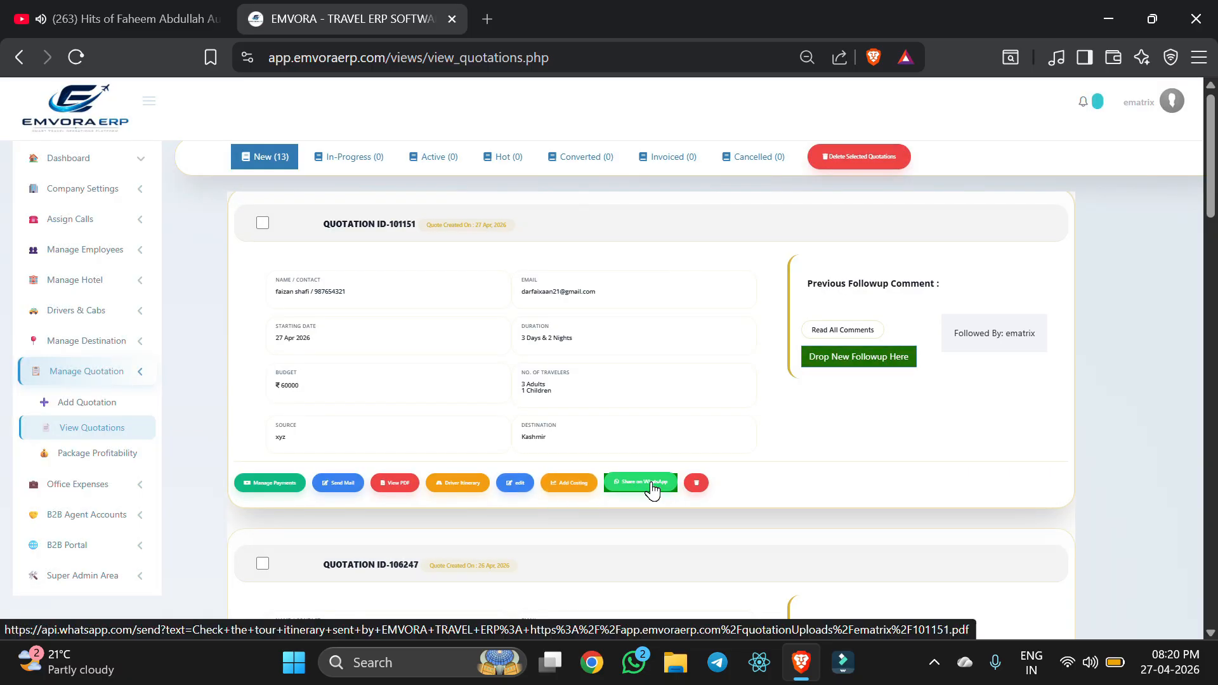
- Start a costing for the newest quotation with a cost per night of 2800 for Gurcoo Residency and 2500 for Hotel Silver sleek
{"action": "left_click", "coordinate": [567, 483]}
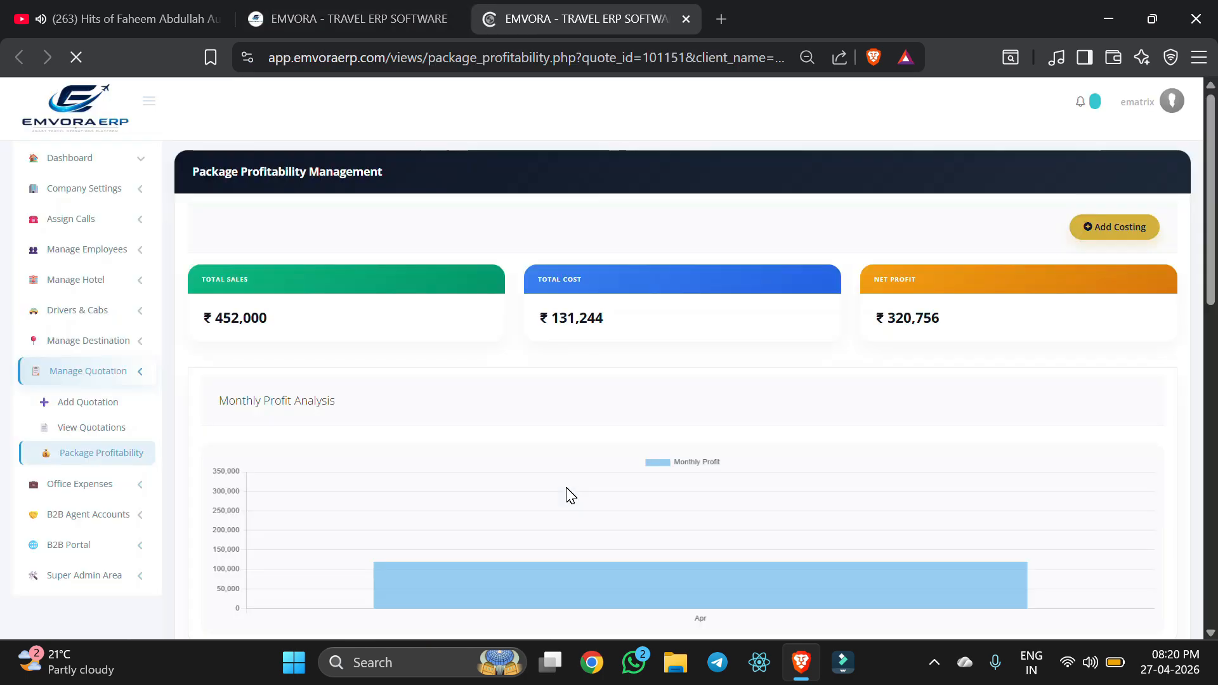
{"action": "left_click", "coordinate": [1111, 226]}
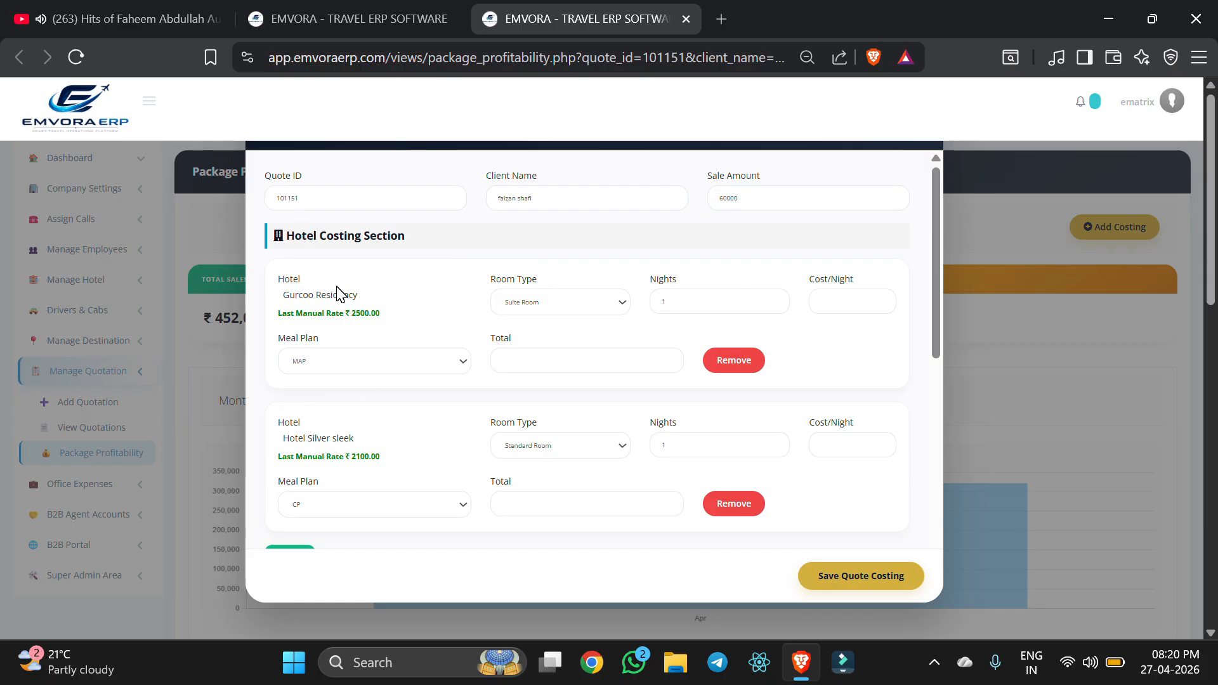
{"action": "triple_click", "coordinate": [398, 316]}
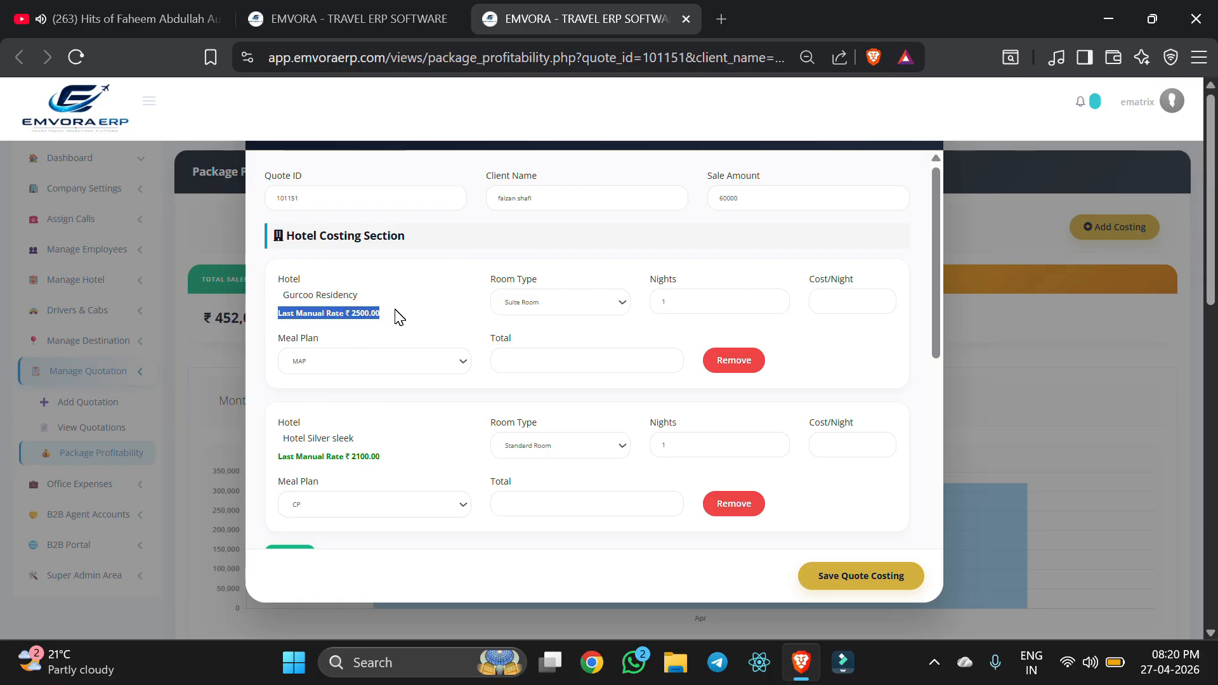
{"action": "left_click", "coordinate": [851, 301]}
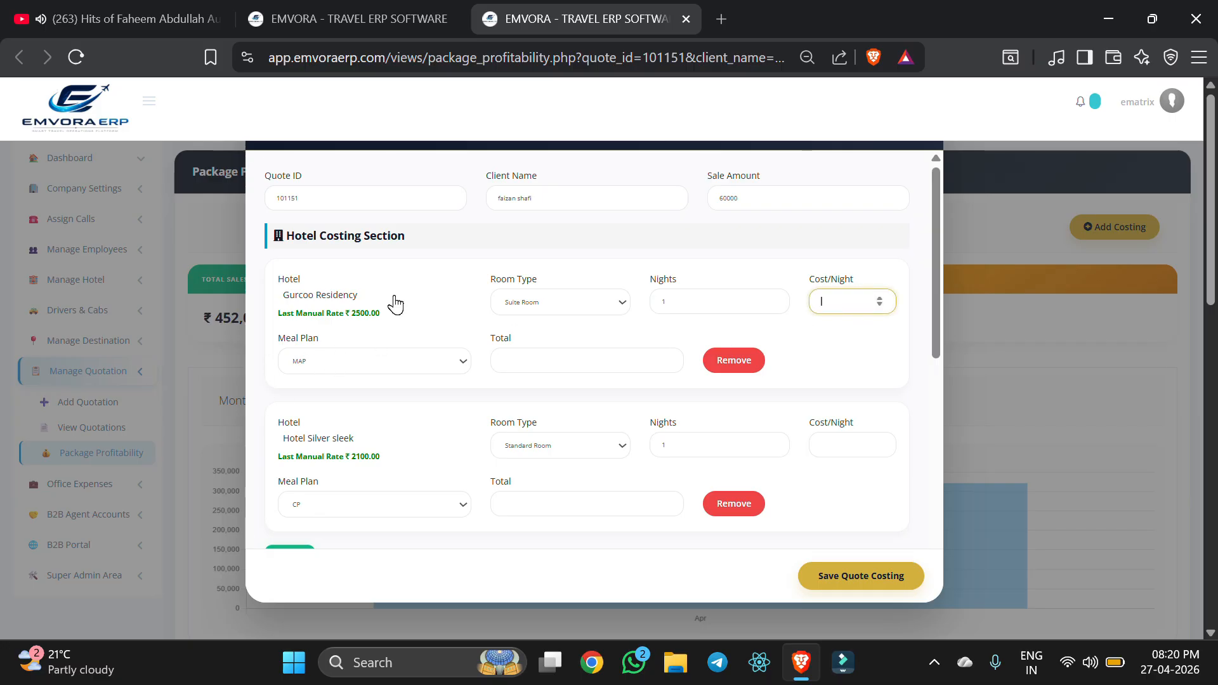
{"action": "left_click_drag", "start_coordinate": [277, 312], "coordinate": [404, 322]}
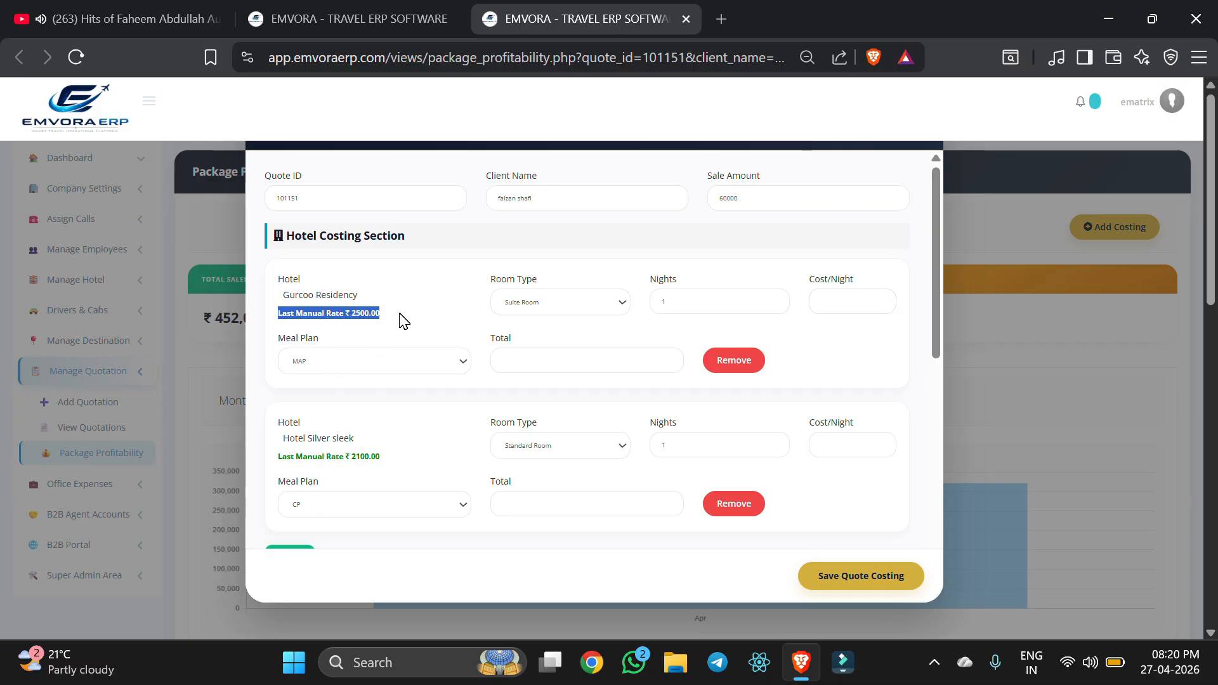
{"action": "left_click", "coordinate": [829, 302]}
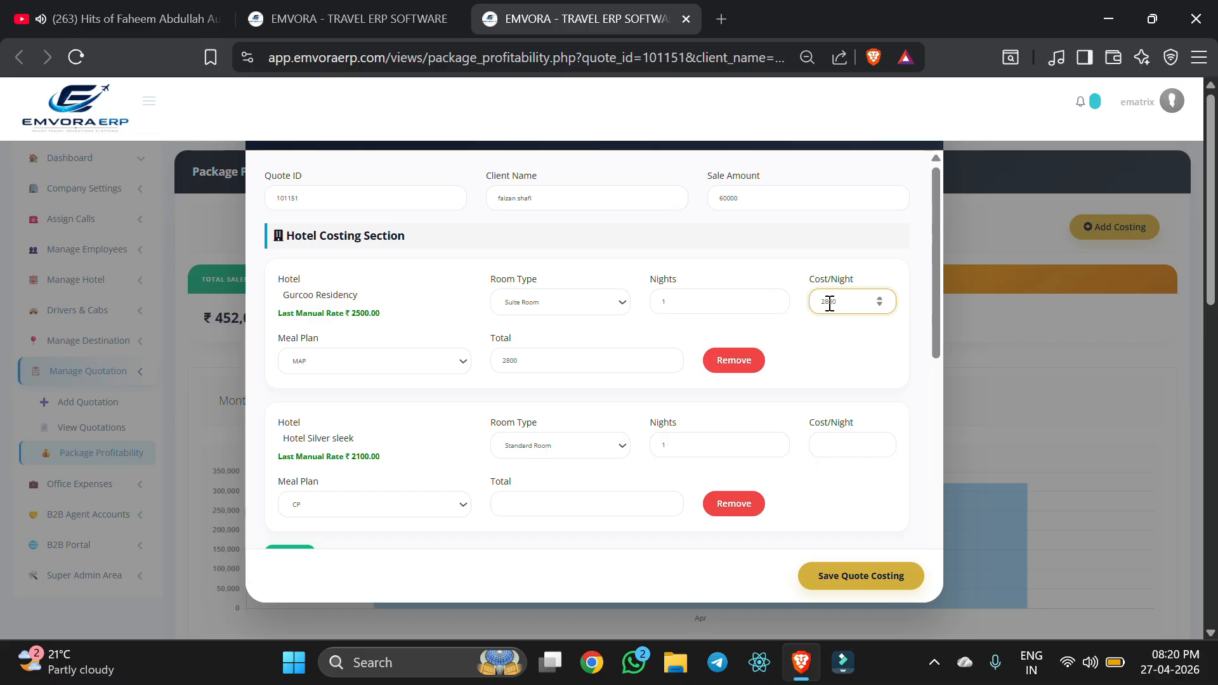
{"action": "left_click", "coordinate": [837, 442]}
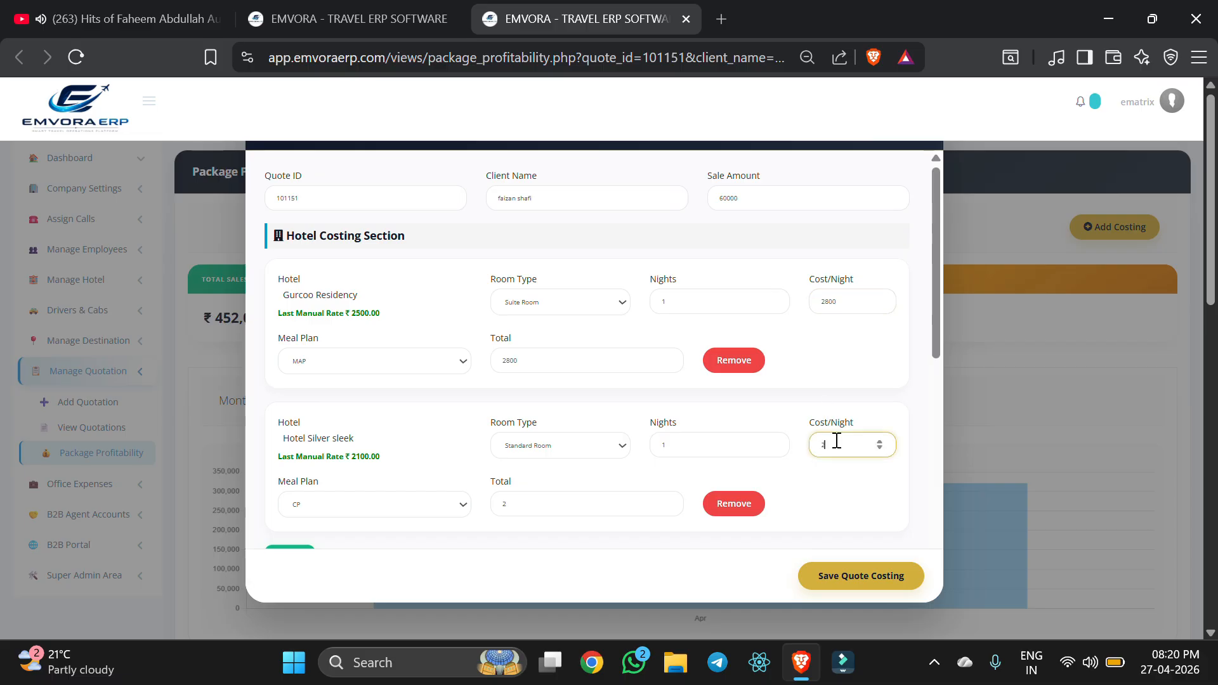
{"action": "type", "text": "2500"}
- Assign the listed driver and the Toyota Etios to the costing, with a cab cost per day of 1200 and a guide cost of 499
{"action": "scroll", "coordinate": [836, 442], "scroll_direction": "down", "scroll_amount": 3}
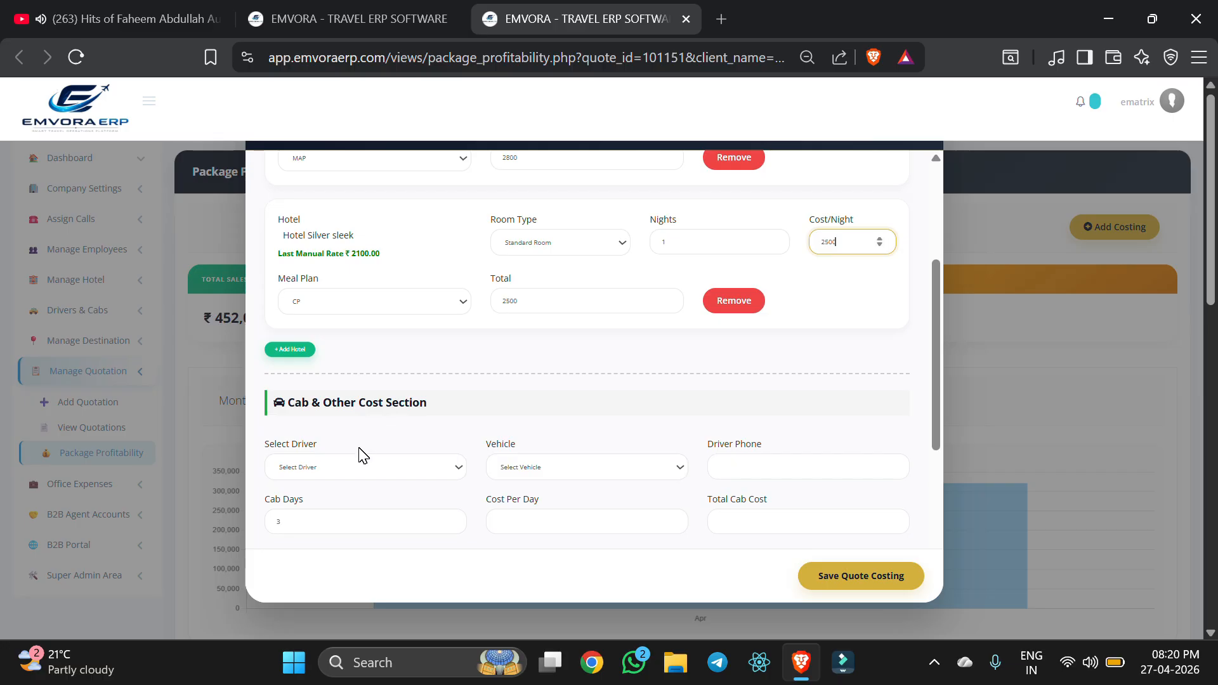
{"action": "left_click", "coordinate": [352, 475]}
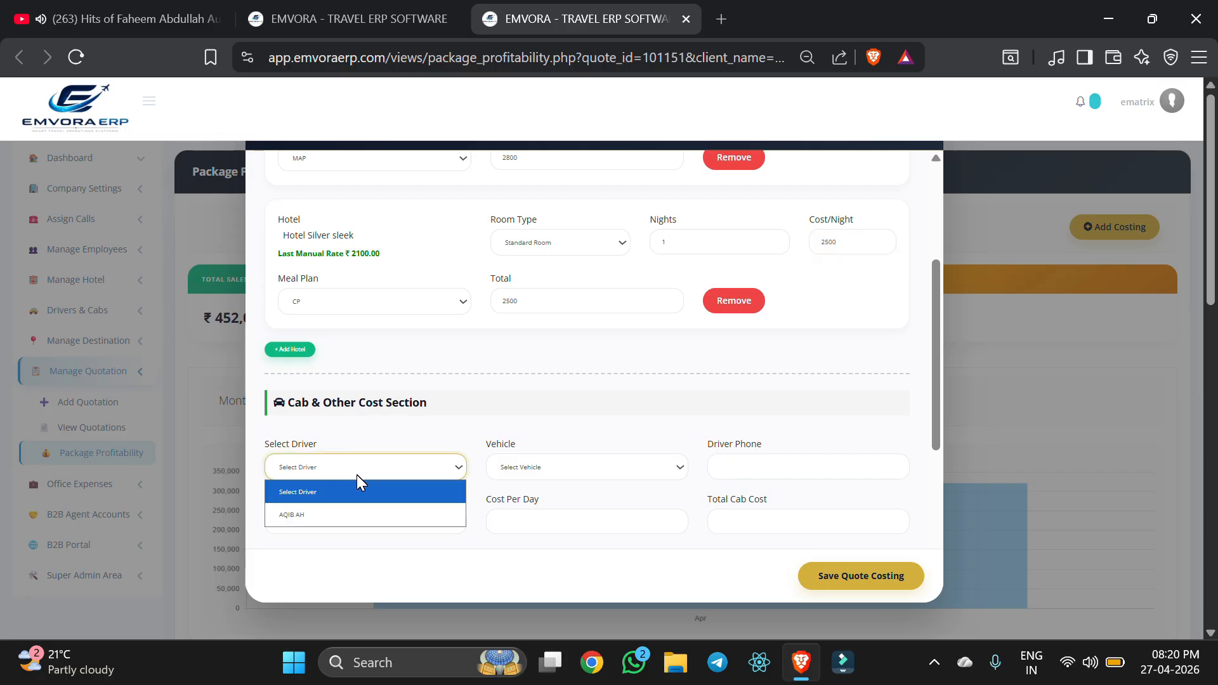
{"action": "left_click", "coordinate": [353, 510]}
{"action": "left_click", "coordinate": [543, 474]}
{"action": "left_click", "coordinate": [541, 516]}
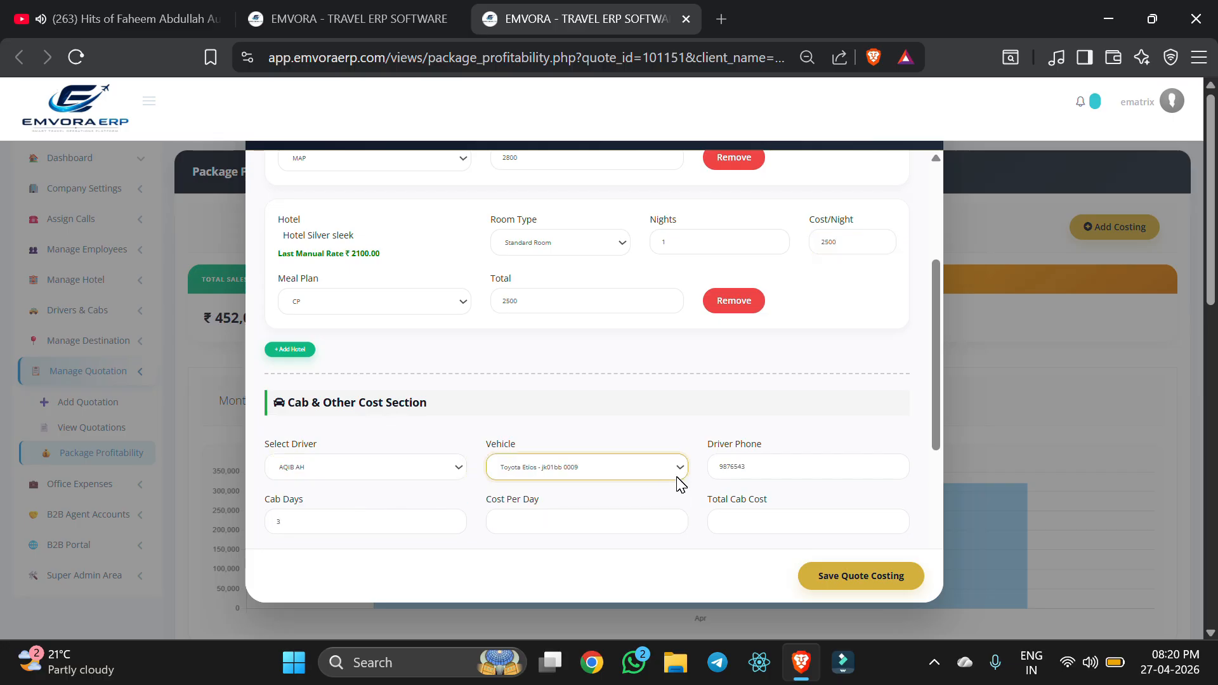
{"action": "scroll", "coordinate": [798, 347], "scroll_direction": "down", "scroll_amount": 2}
{"action": "left_click", "coordinate": [568, 374]}
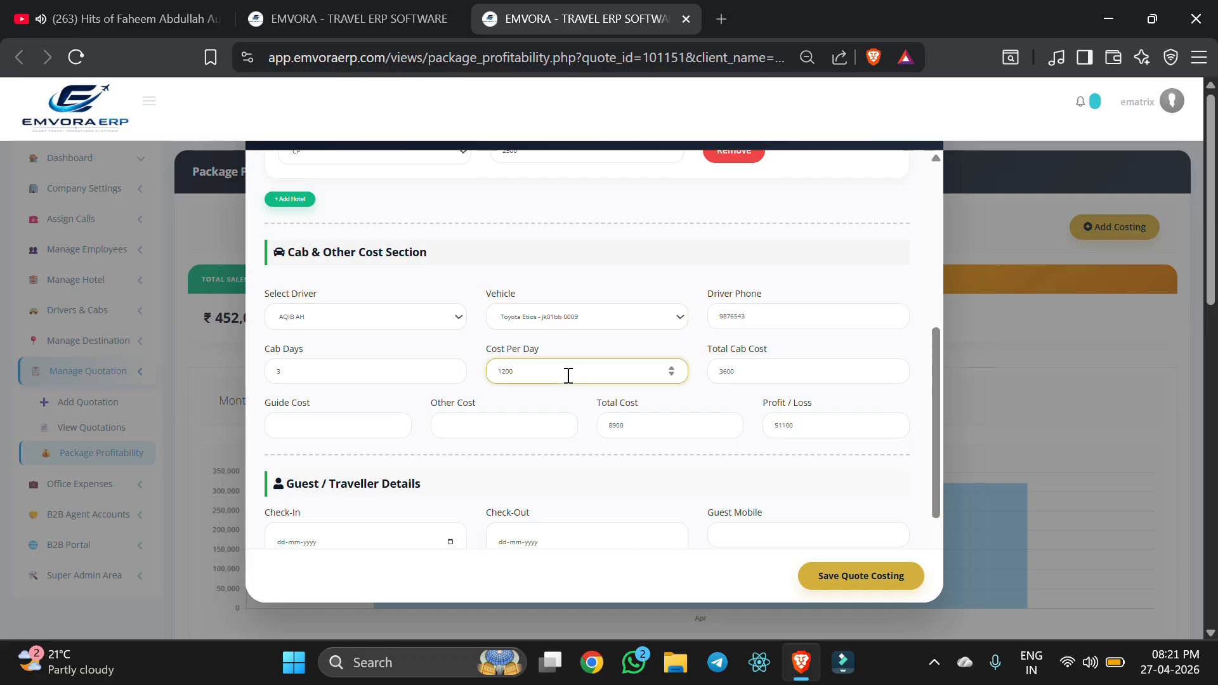
{"action": "type", "text": "1200"}
{"action": "left_click", "coordinate": [375, 419]}
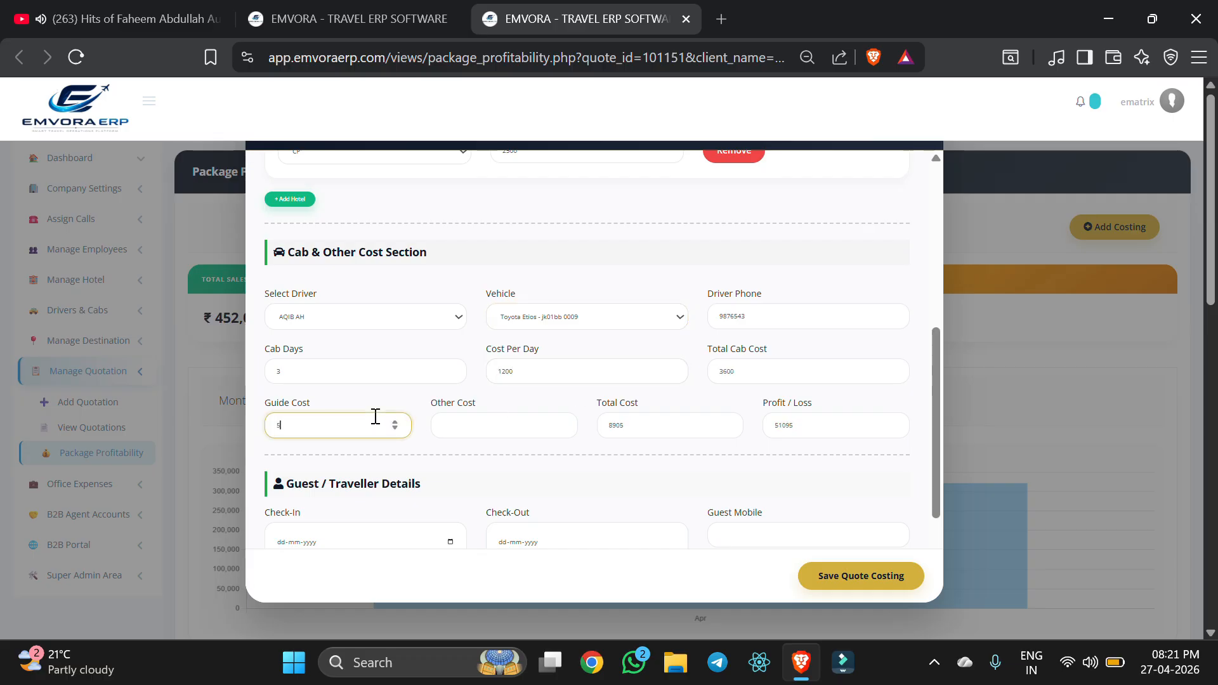
- Set check-in to 29-04-2026 and check-out to 01-05-2026, fill in the guest's mobile number, and save the quote costing
{"action": "scroll", "coordinate": [375, 416], "scroll_direction": "down", "scroll_amount": 2}
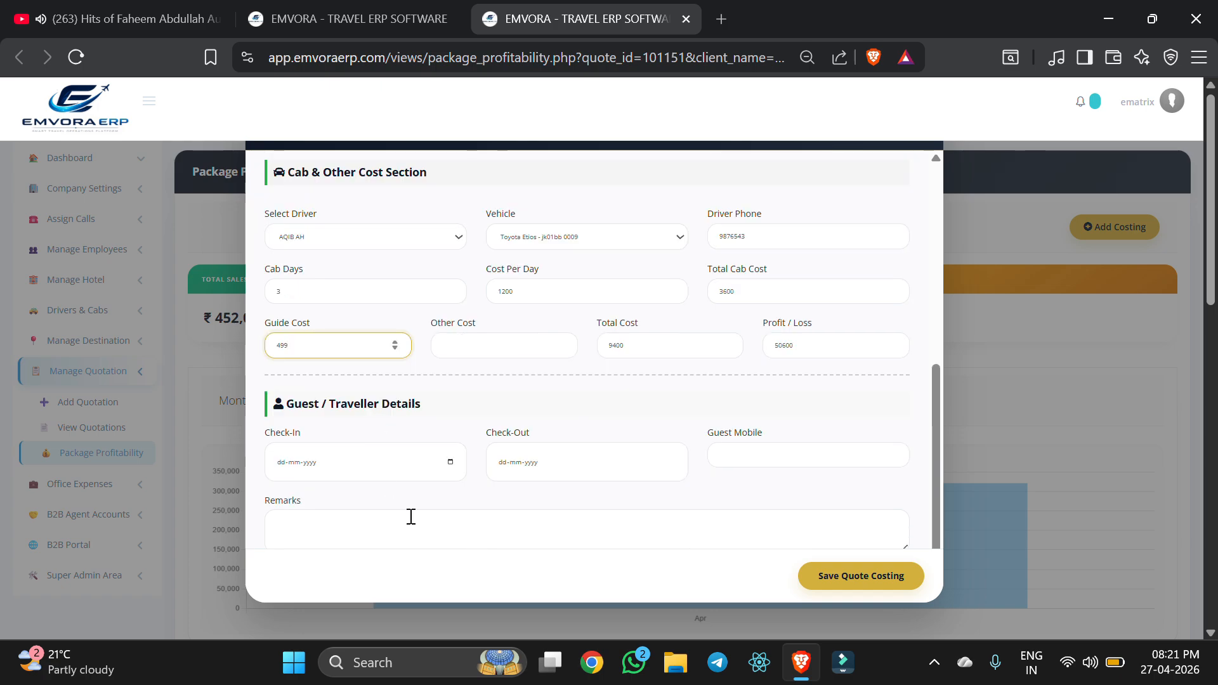
{"action": "left_click", "coordinate": [450, 463]}
{"action": "left_click", "coordinate": [330, 391]}
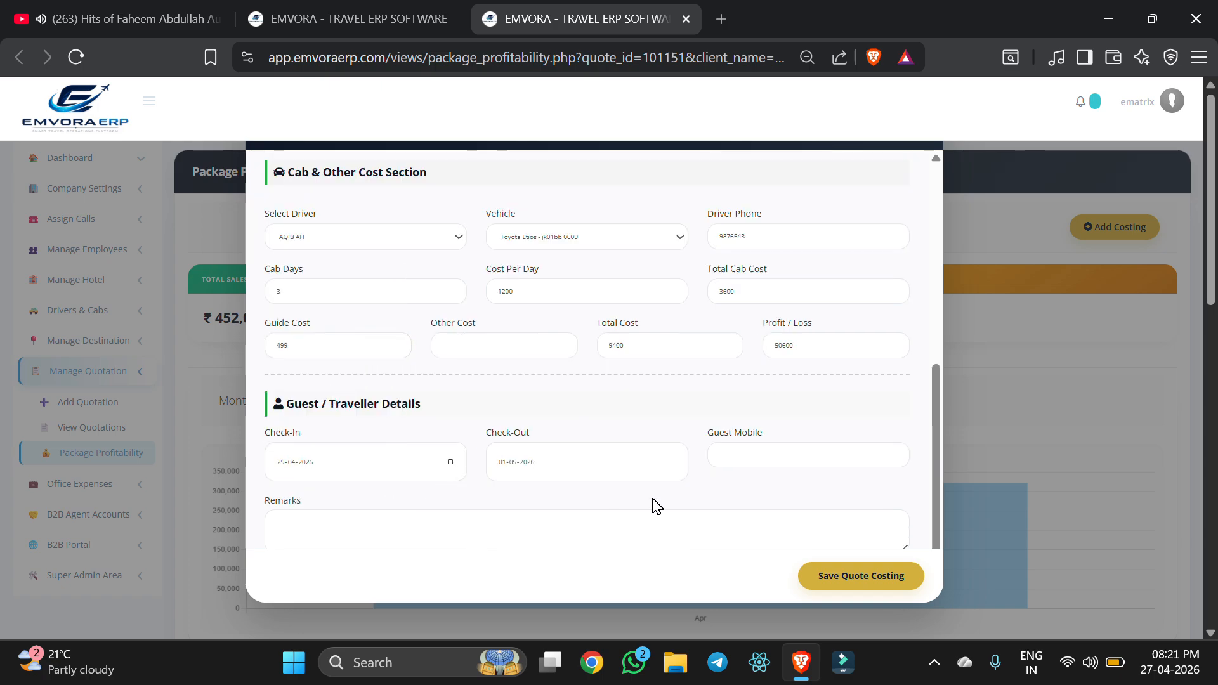
{"action": "left_click", "coordinate": [807, 446]}
{"action": "left_click", "coordinate": [825, 497]}
{"action": "scroll", "coordinate": [475, 521], "scroll_direction": "down", "scroll_amount": 1}
{"action": "left_click", "coordinate": [475, 520]}
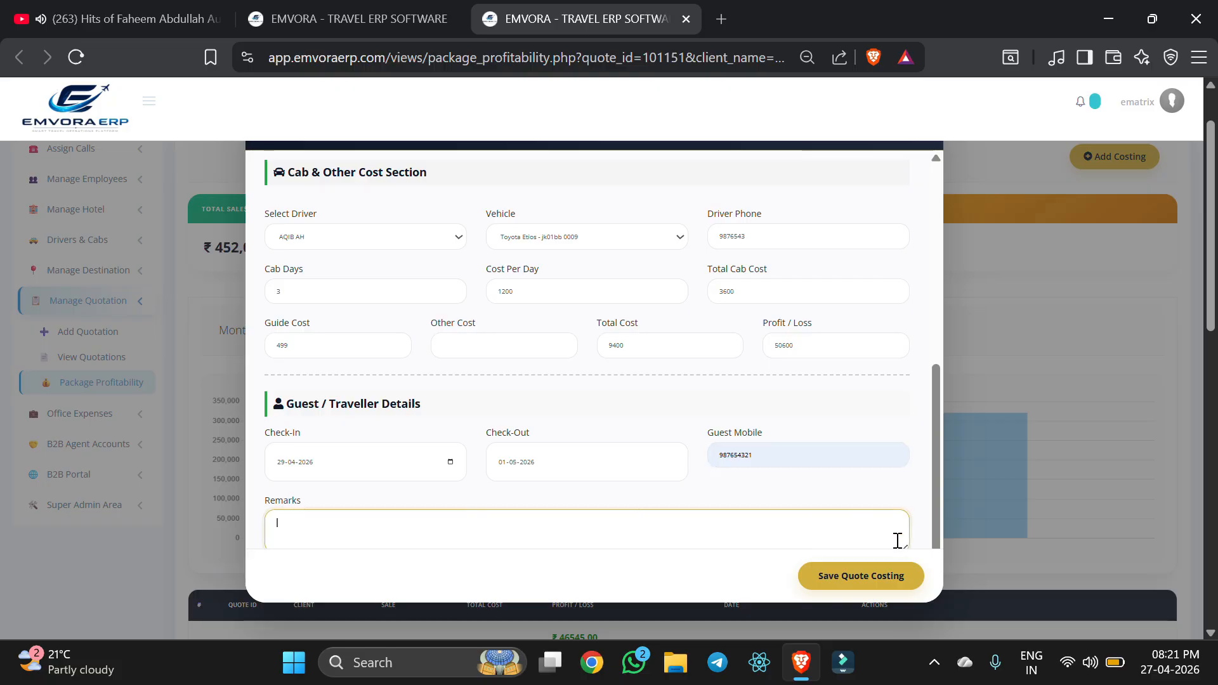
{"action": "left_click", "coordinate": [904, 587]}
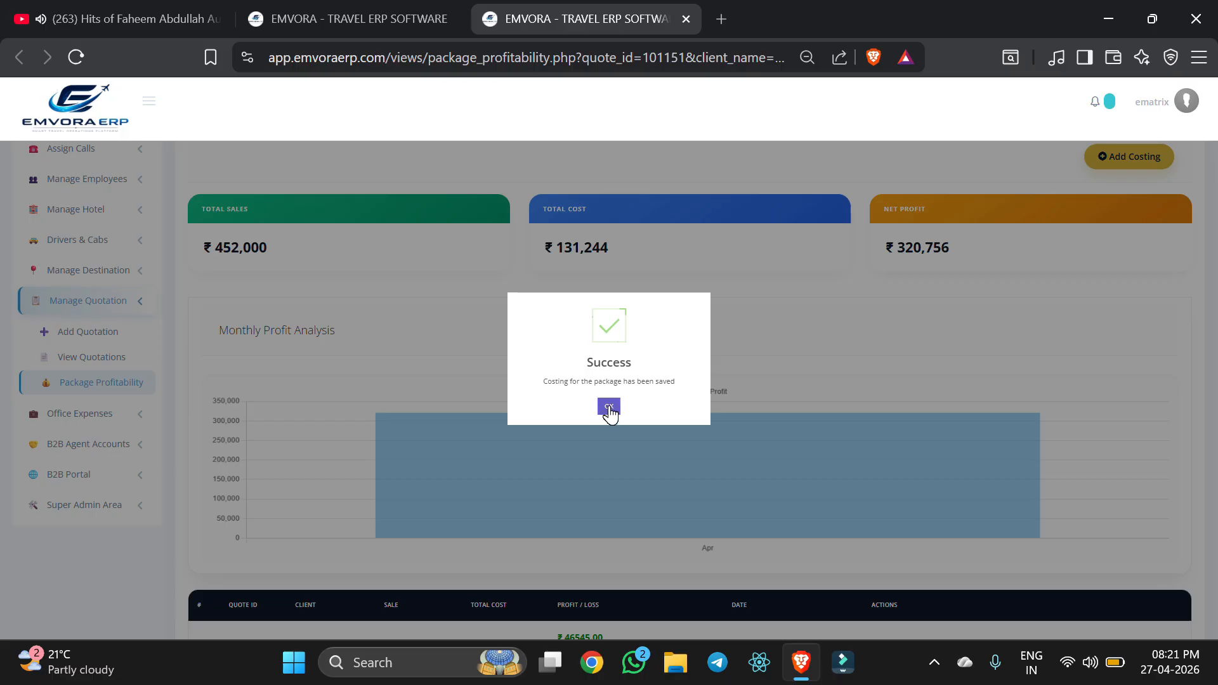
{"action": "left_click", "coordinate": [609, 408]}
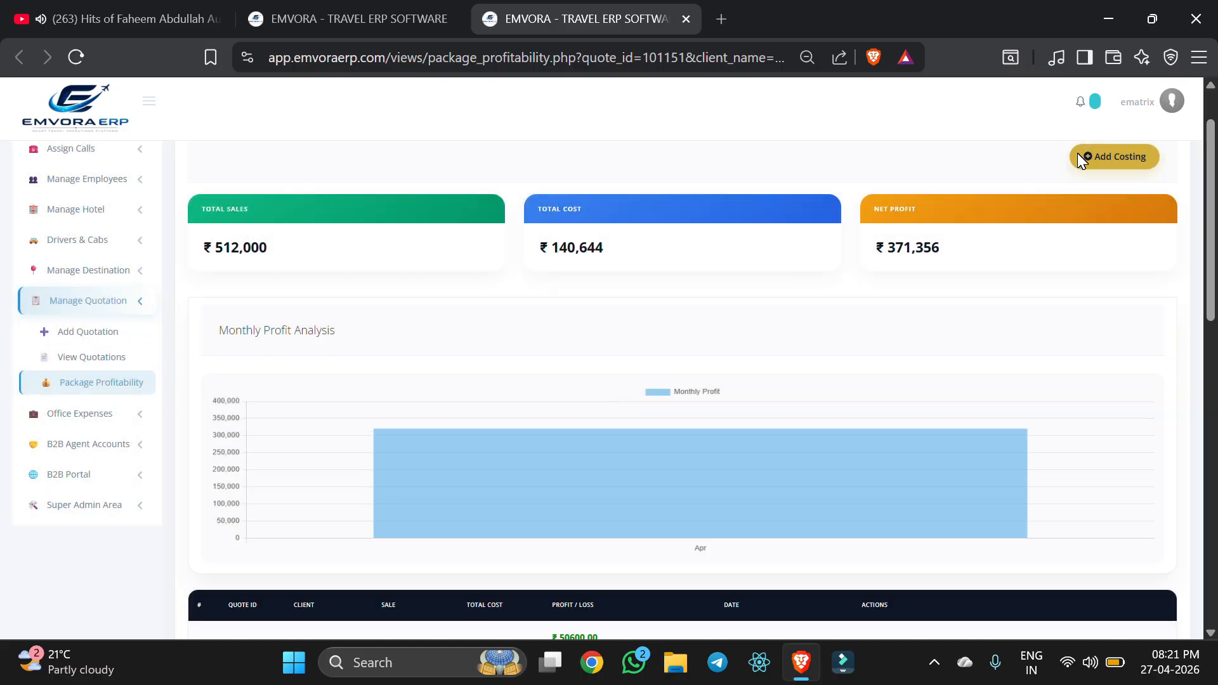
- Switch to Gmail, open the newest Gurcoo Residency booking email and examine its hotel booking confirmation header and received time
{"action": "key", "text": "alt+Tab"}
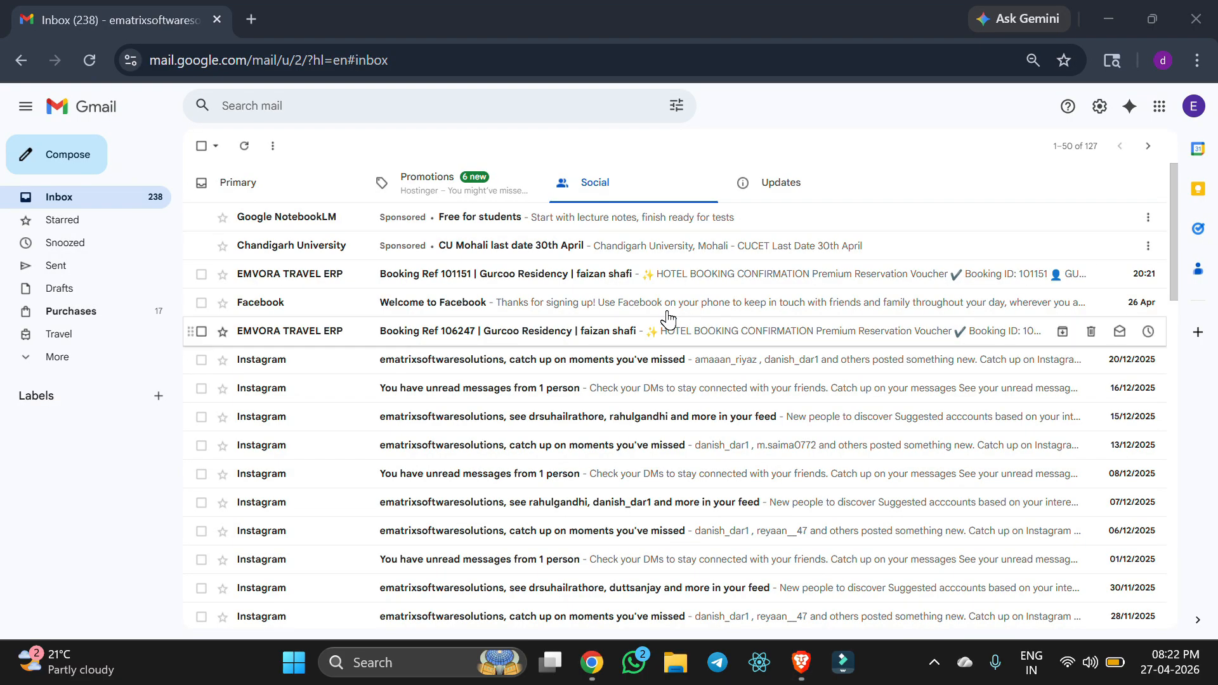
{"action": "left_click", "coordinate": [615, 284]}
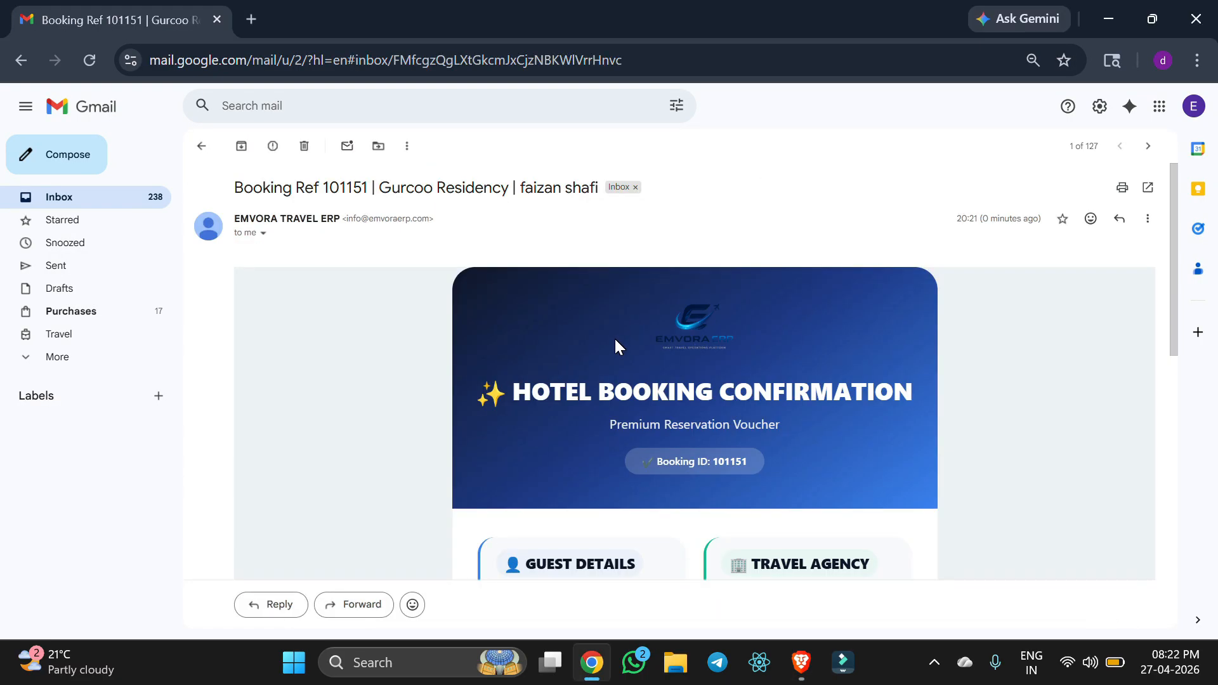
{"action": "scroll", "coordinate": [635, 343], "scroll_direction": "down", "scroll_amount": 1}
{"action": "left_click_drag", "start_coordinate": [951, 203], "coordinate": [1043, 198]}
{"action": "scroll", "coordinate": [777, 289], "scroll_direction": "down", "scroll_amount": 1}
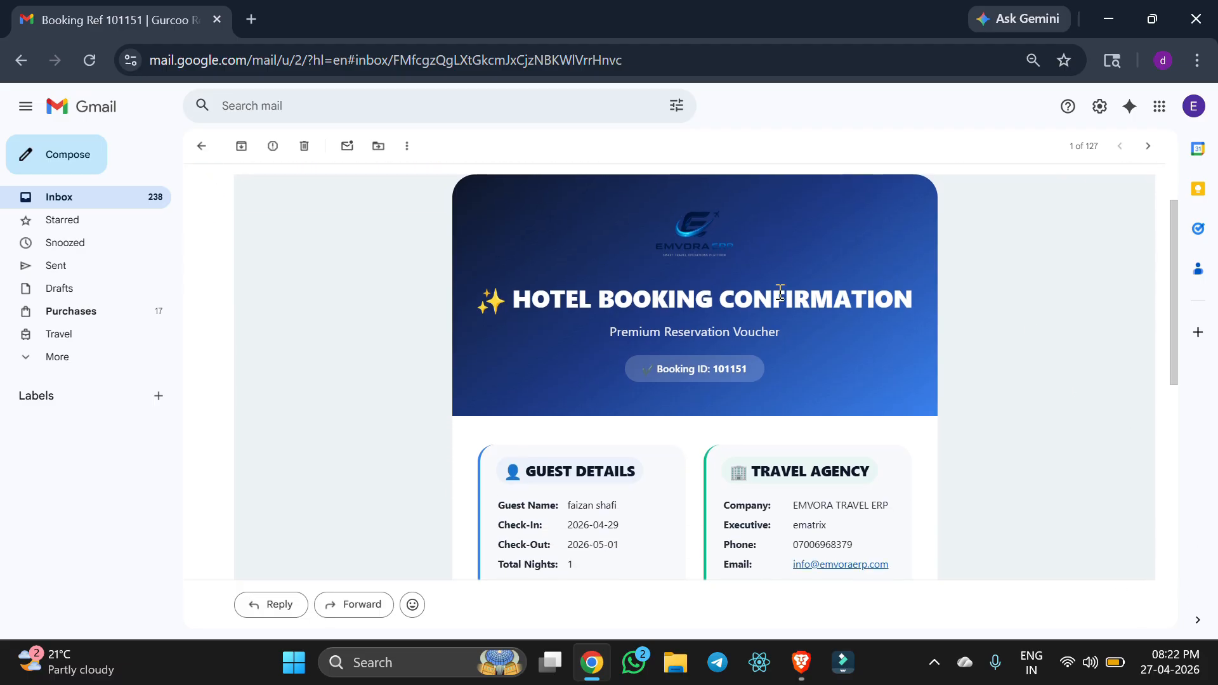
{"action": "scroll", "coordinate": [780, 292], "scroll_direction": "down", "scroll_amount": 1}
{"action": "scroll", "coordinate": [780, 291], "scroll_direction": "up", "scroll_amount": 2}
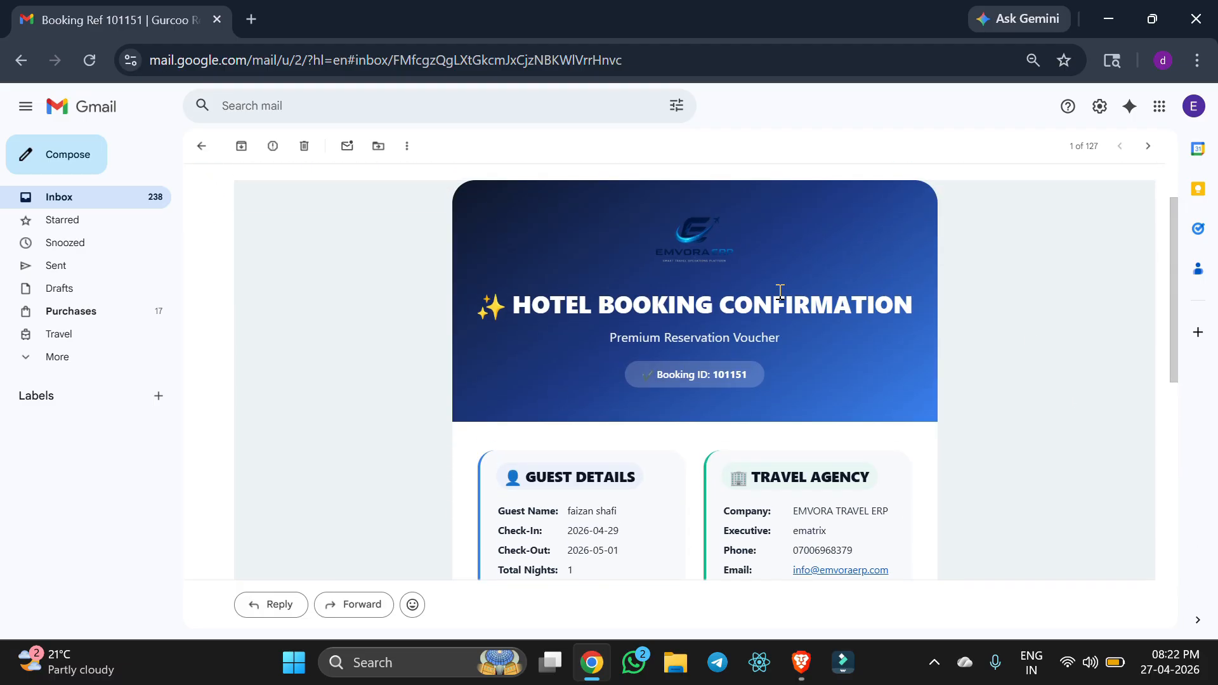
{"action": "scroll", "coordinate": [778, 291], "scroll_direction": "up", "scroll_amount": 1}
{"action": "scroll", "coordinate": [778, 291], "scroll_direction": "down", "scroll_amount": 3}
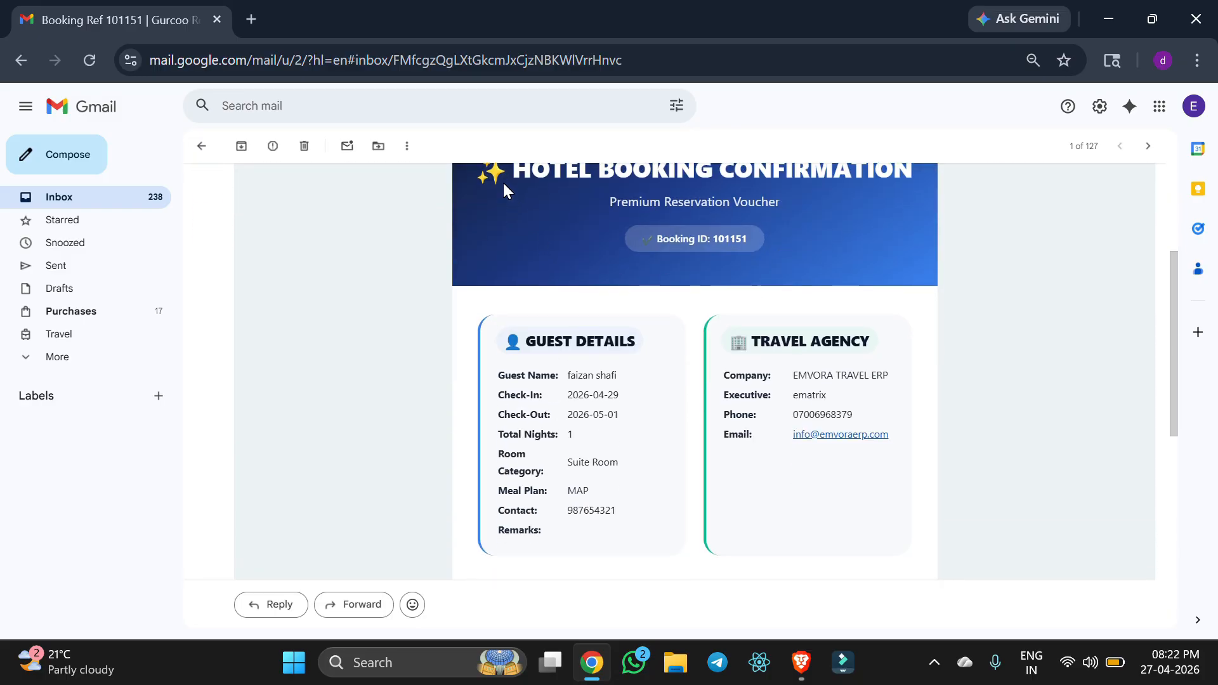
- Examine the booking voucher's guest details, travel agency contact, signature, and the options to confirm or reject the booking
{"action": "scroll", "coordinate": [721, 257], "scroll_direction": "down", "scroll_amount": 2}
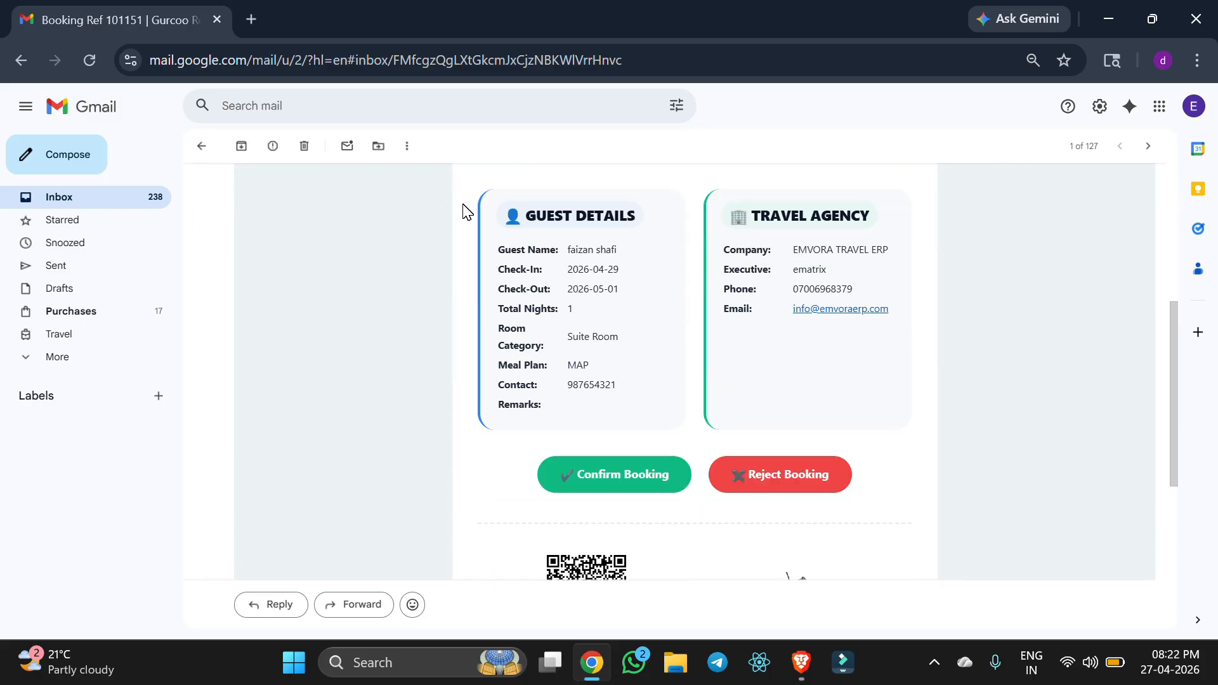
{"action": "left_click_drag", "start_coordinate": [797, 293], "coordinate": [919, 332]}
{"action": "left_click", "coordinate": [938, 331]}
{"action": "scroll", "coordinate": [938, 332], "scroll_direction": "down", "scroll_amount": 1}
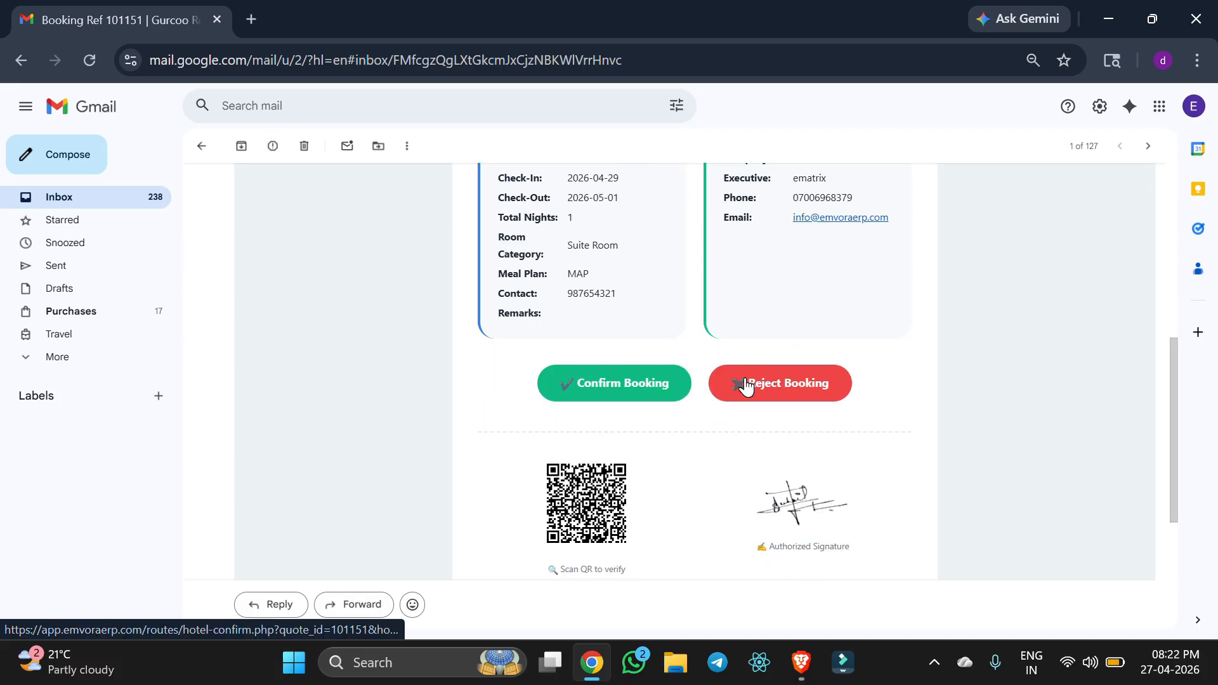
{"action": "left_click", "coordinate": [624, 400]}
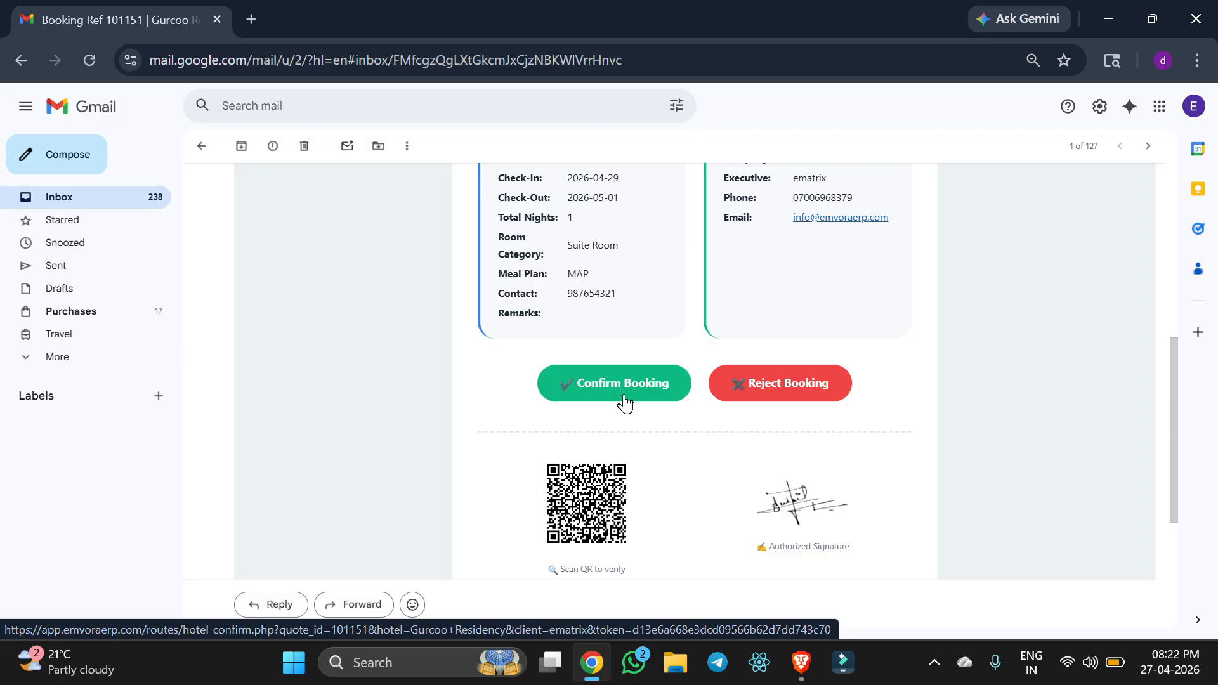
- Close the booking email, return to package profitability, and examine the newest costing record's hotels and cost details
{"action": "left_click", "coordinate": [217, 20]}
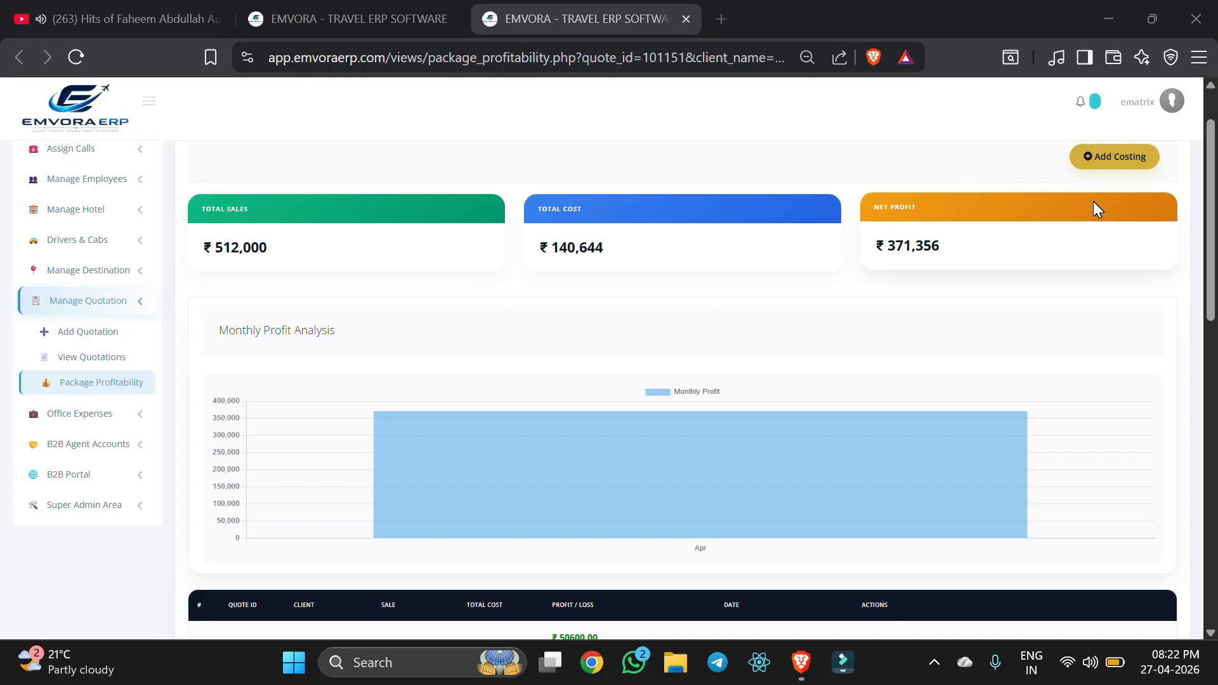
{"action": "scroll", "coordinate": [823, 375], "scroll_direction": "down", "scroll_amount": 5}
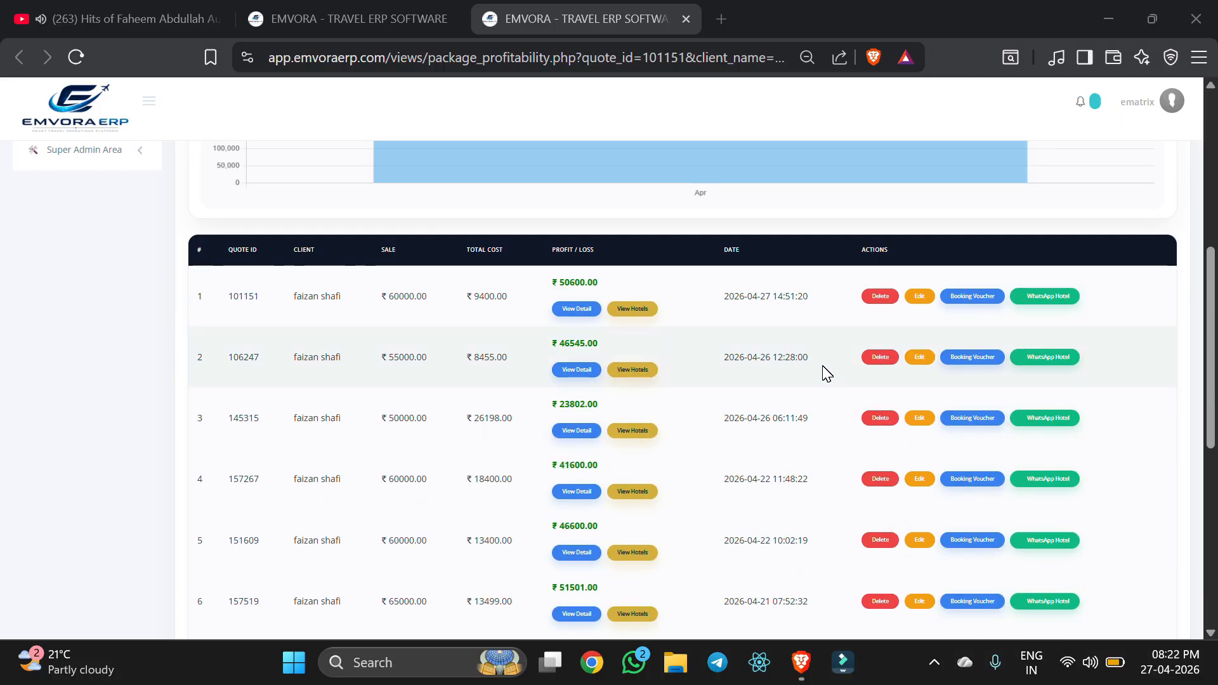
{"action": "left_click_drag", "start_coordinate": [188, 298], "coordinate": [735, 316]}
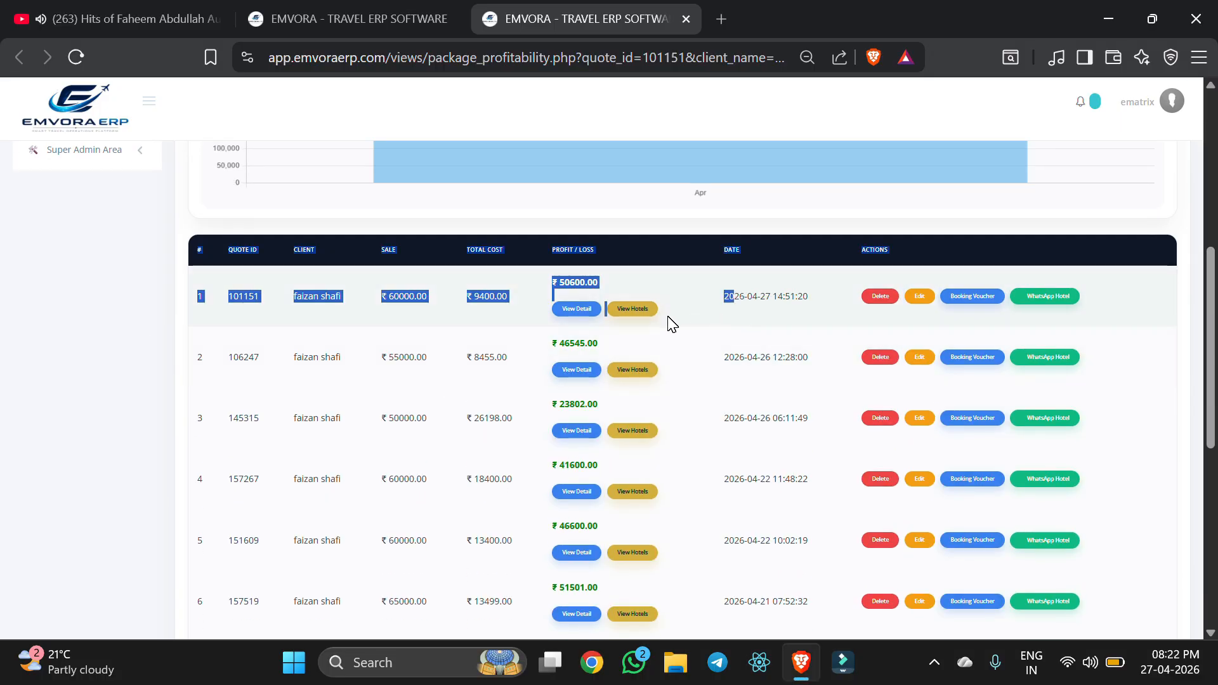
{"action": "left_click", "coordinate": [661, 316]}
{"action": "left_click", "coordinate": [642, 311]}
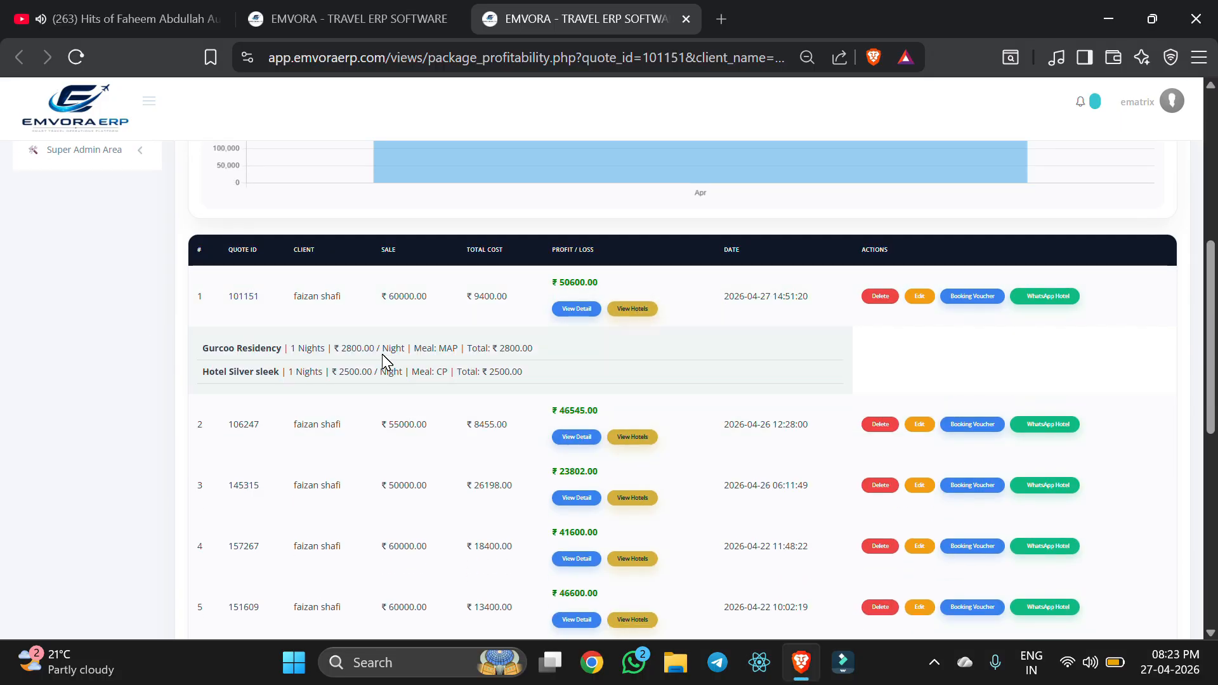
{"action": "left_click", "coordinate": [570, 310]}
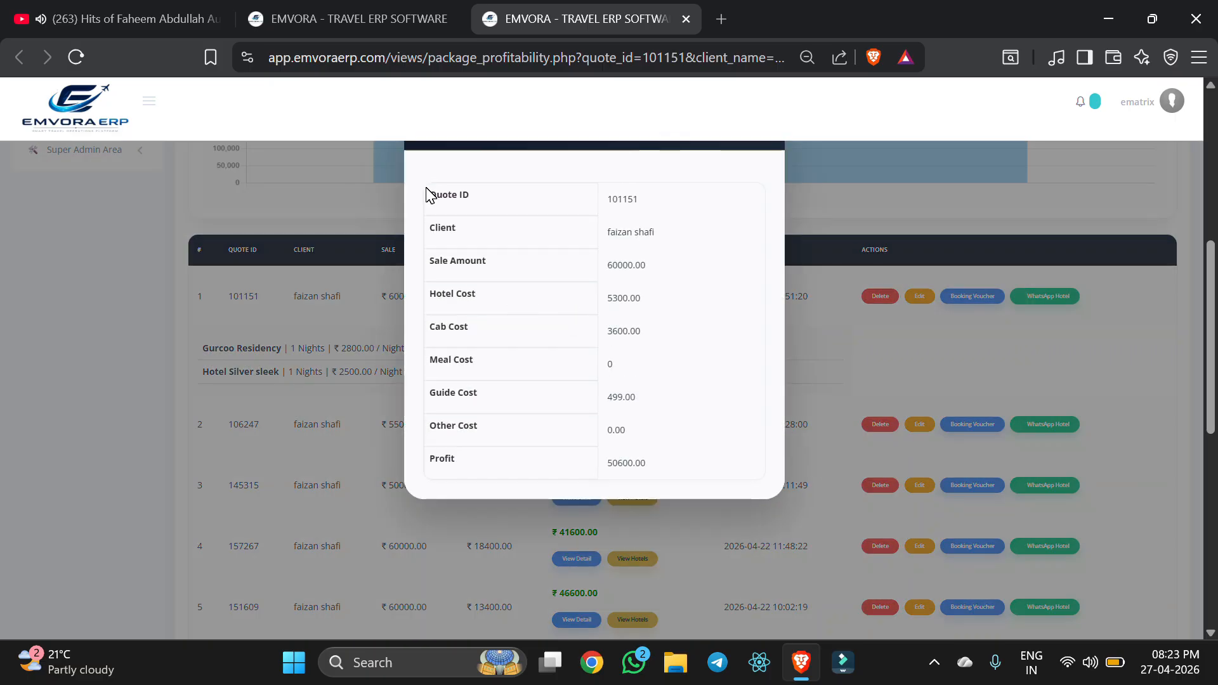
{"action": "left_click_drag", "start_coordinate": [426, 195], "coordinate": [708, 463]}
{"action": "left_click", "coordinate": [859, 381]}
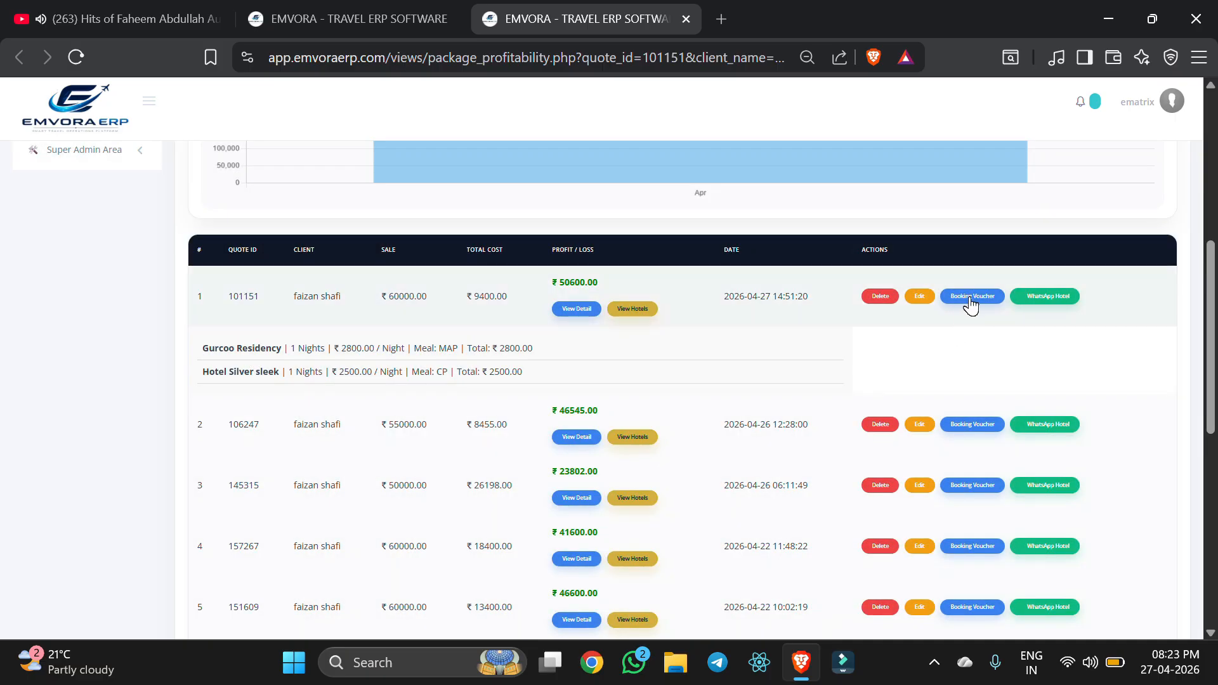
- Open the newest costing record's booking voucher, read through its confirmation details, and close it
{"action": "left_click", "coordinate": [972, 295]}
{"action": "scroll", "coordinate": [972, 294], "scroll_direction": "down", "scroll_amount": 7}
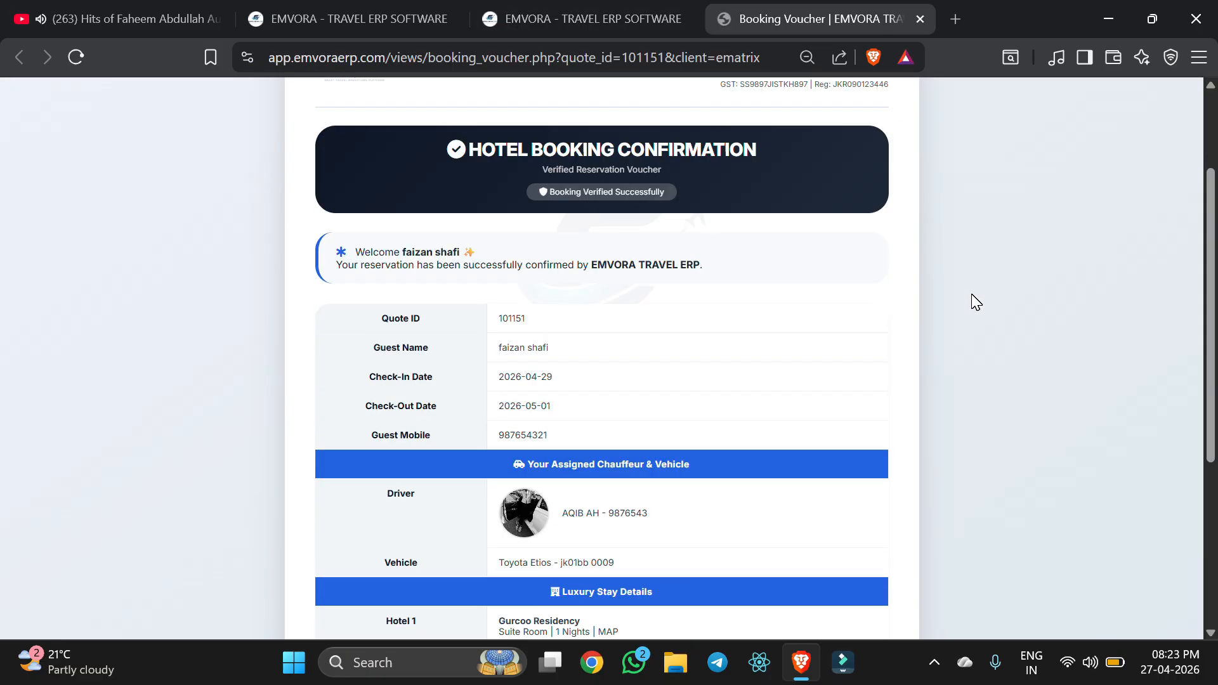
{"action": "scroll", "coordinate": [977, 302], "scroll_direction": "up", "scroll_amount": 8}
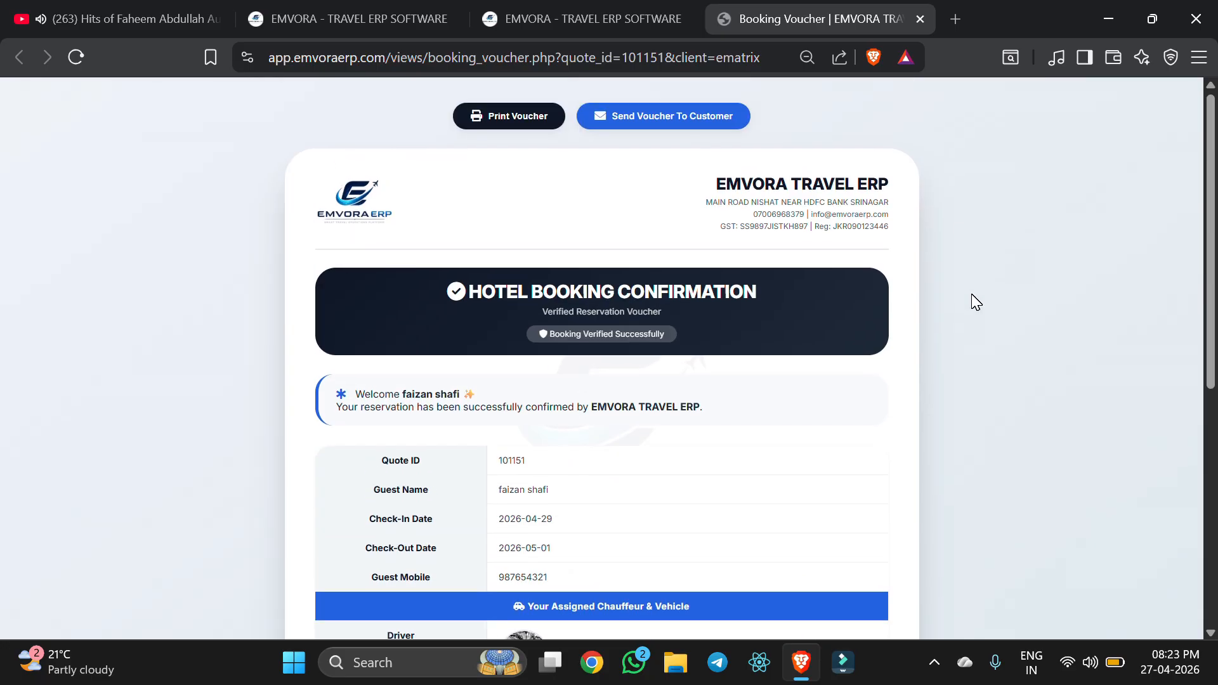
{"action": "left_click", "coordinate": [921, 17]}
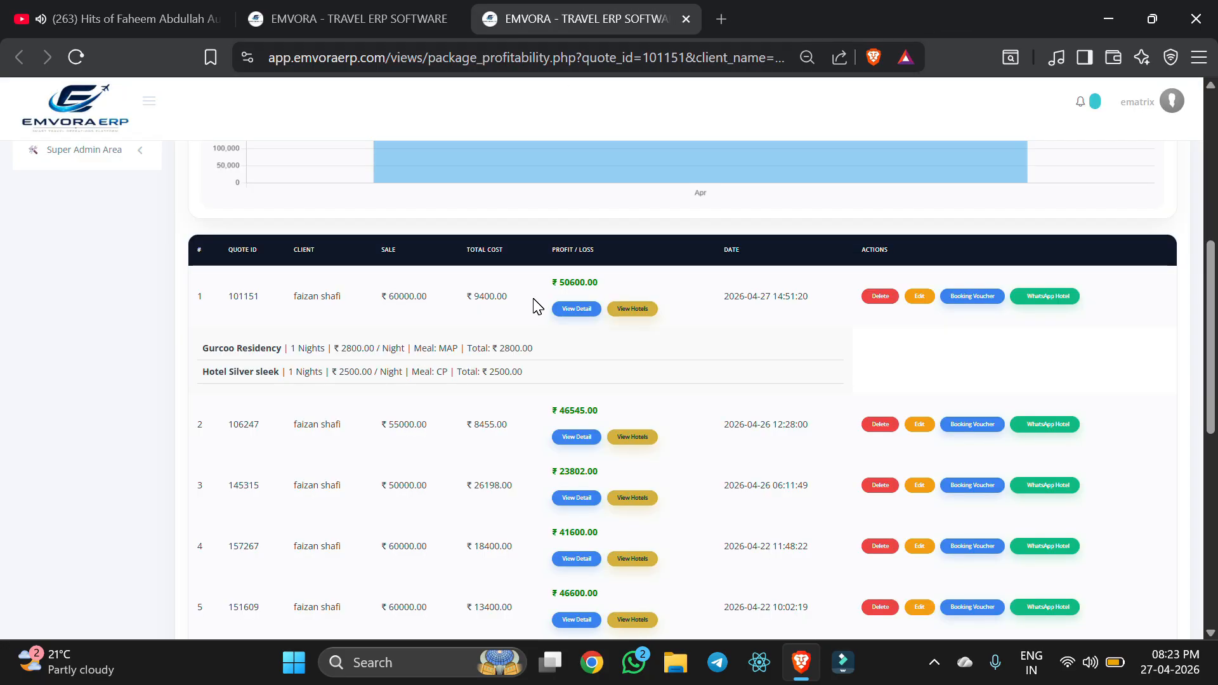
- Go back to the quotations list, open payment management for the newest quotation, and examine its payment summary
{"action": "left_click", "coordinate": [314, 8]}
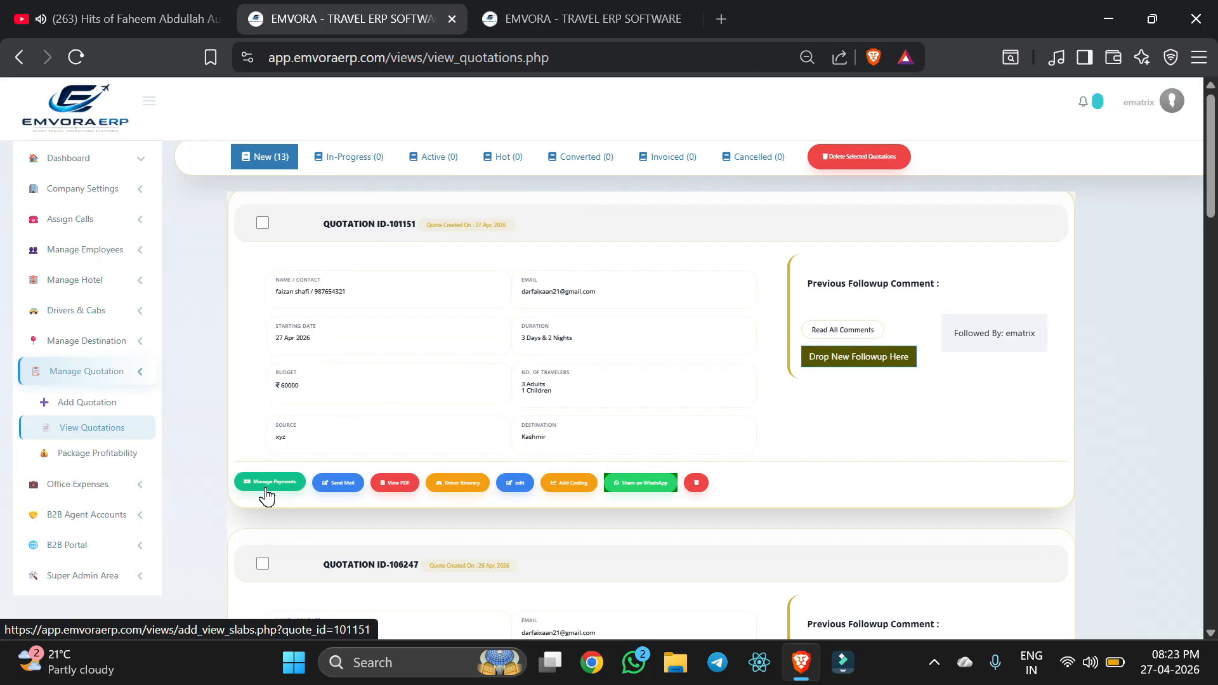
{"action": "left_click", "coordinate": [269, 490]}
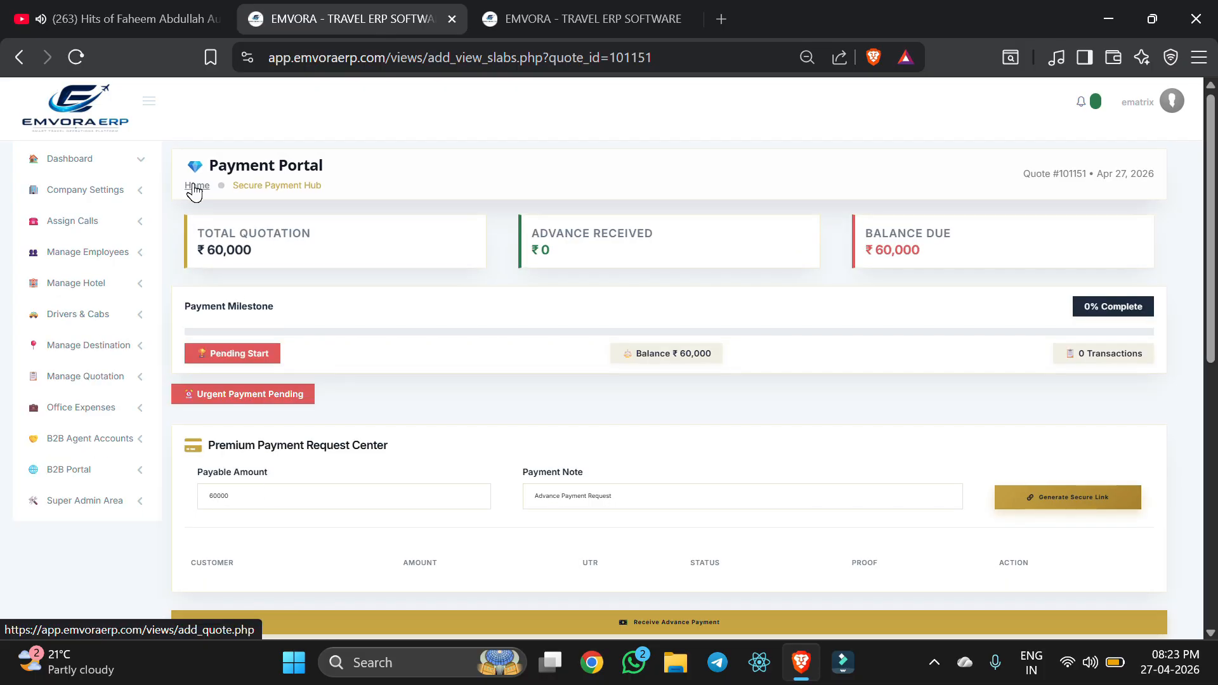
{"action": "left_click_drag", "start_coordinate": [177, 150], "coordinate": [525, 573]}
{"action": "left_click", "coordinate": [742, 397]}
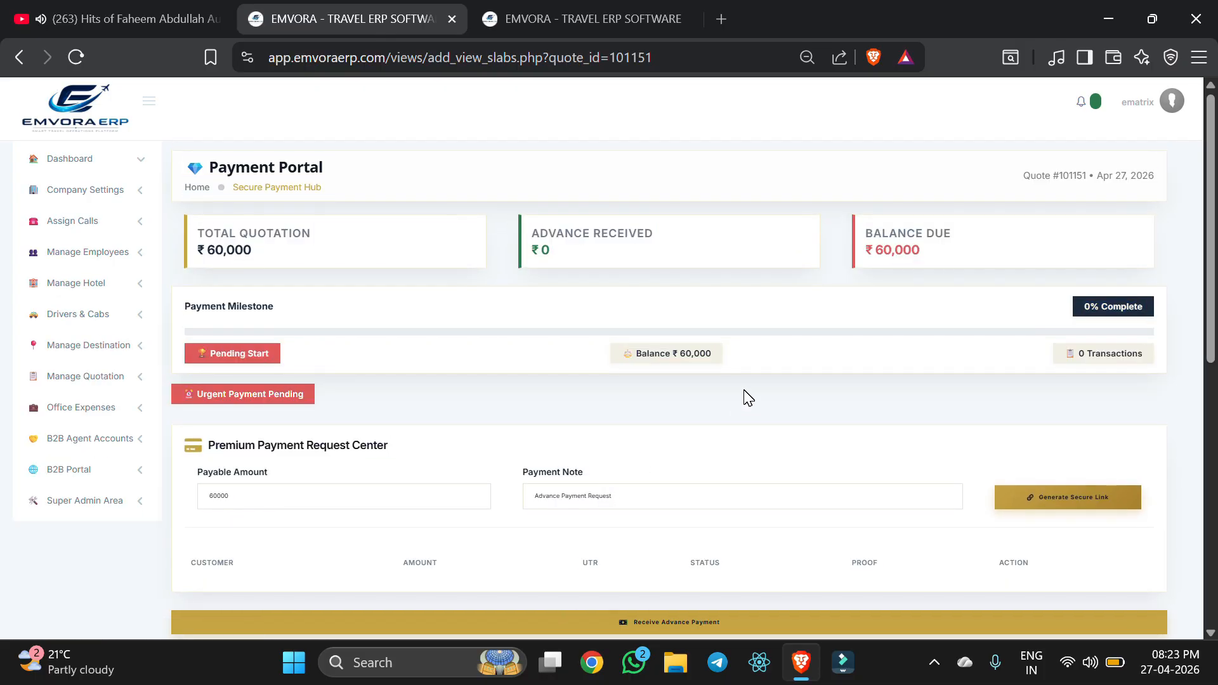
- Generate a secure payment link for a payable amount of 25000 and open the link
{"action": "left_click", "coordinate": [402, 498]}
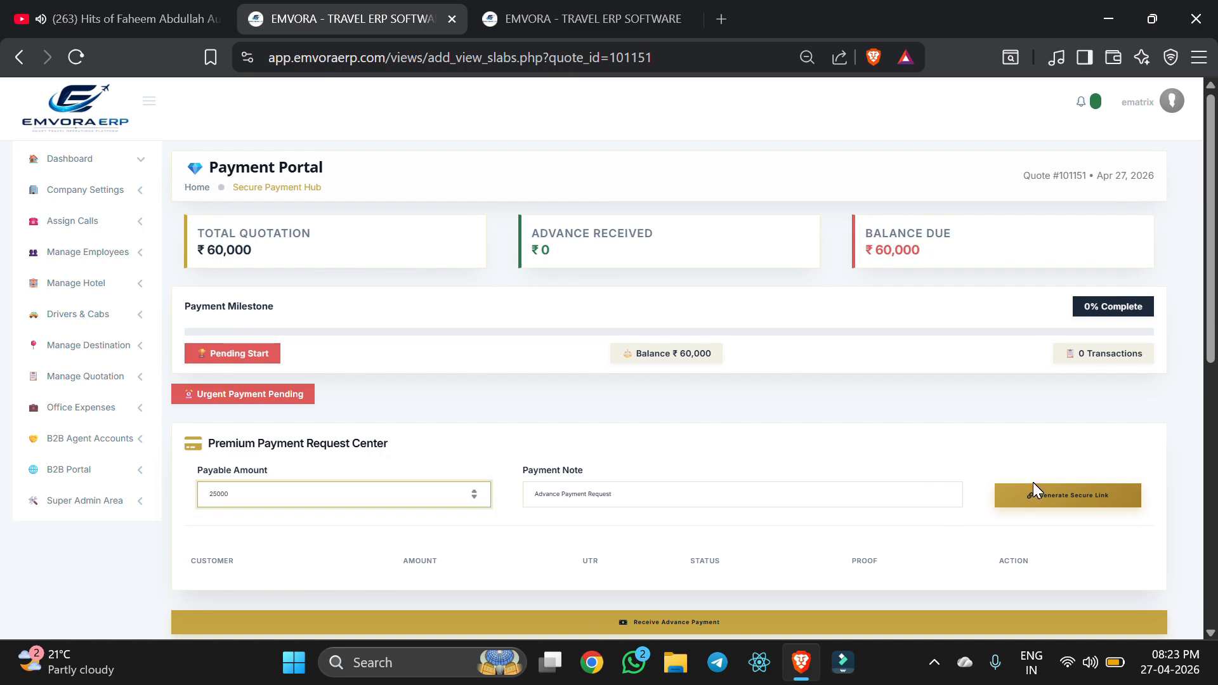
{"action": "left_click", "coordinate": [1023, 500]}
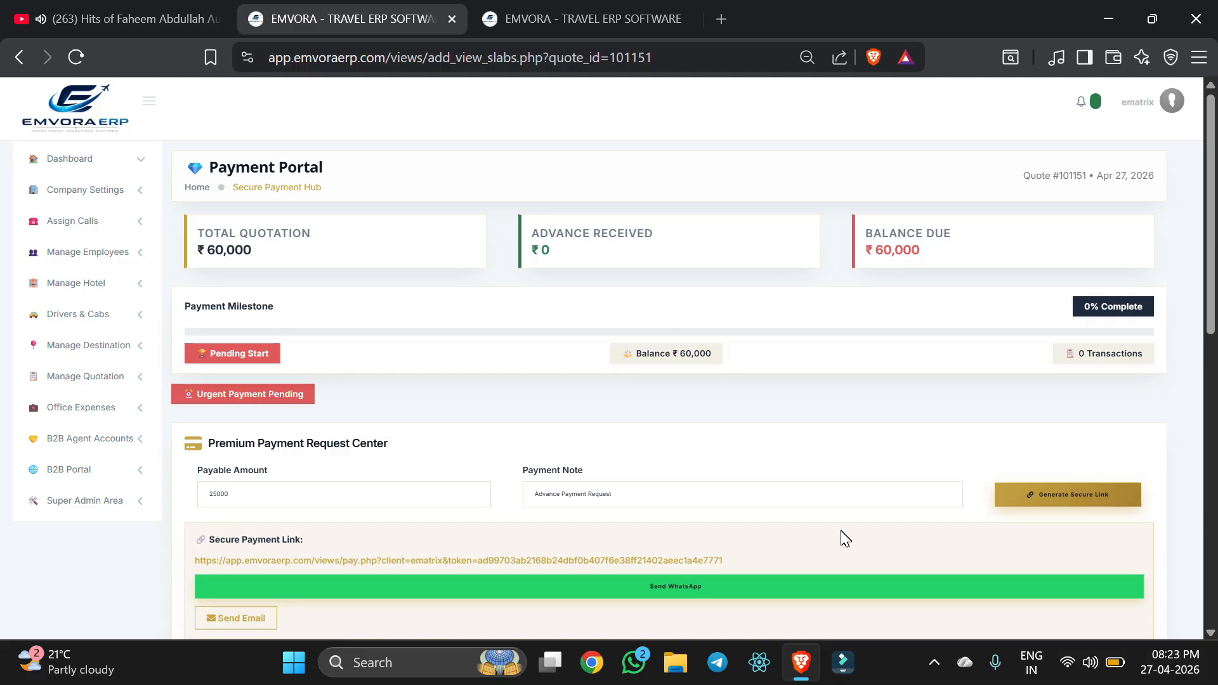
{"action": "left_click", "coordinate": [673, 559]}
- Examine the customer payment page's amount, QR code, and payment proof section
{"action": "scroll", "coordinate": [687, 493], "scroll_direction": "down", "scroll_amount": 1}
{"action": "scroll", "coordinate": [671, 440], "scroll_direction": "down", "scroll_amount": 2}
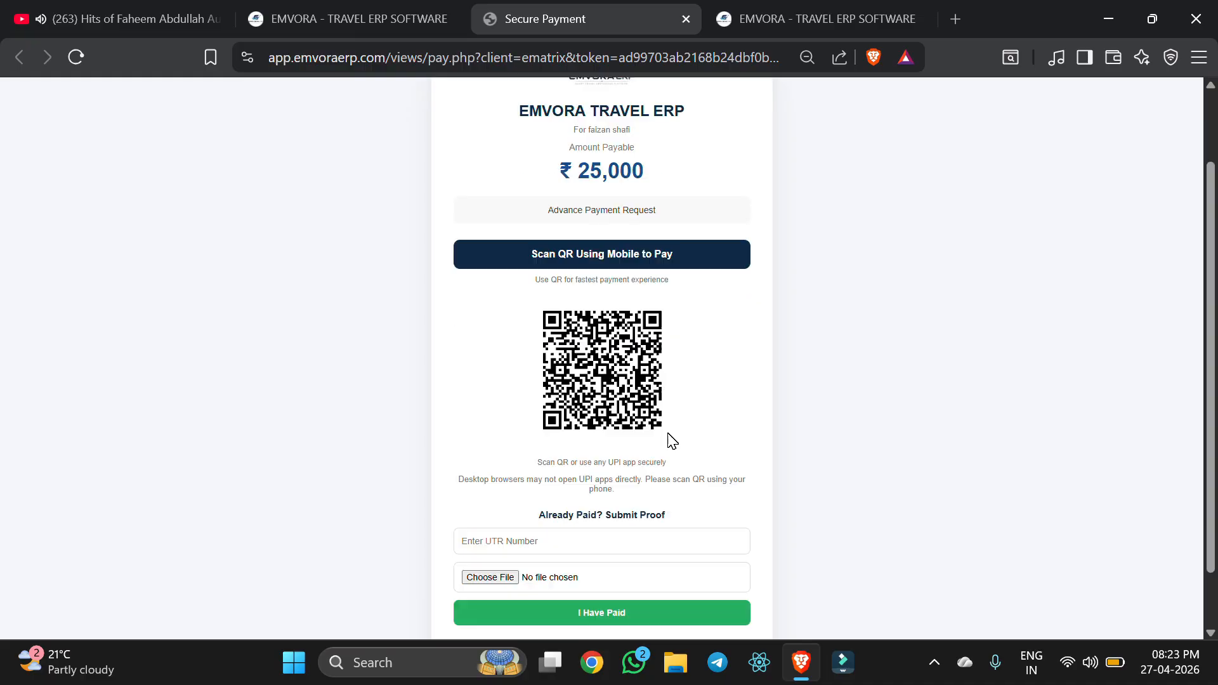
{"action": "scroll", "coordinate": [532, 236], "scroll_direction": "up", "scroll_amount": 2}
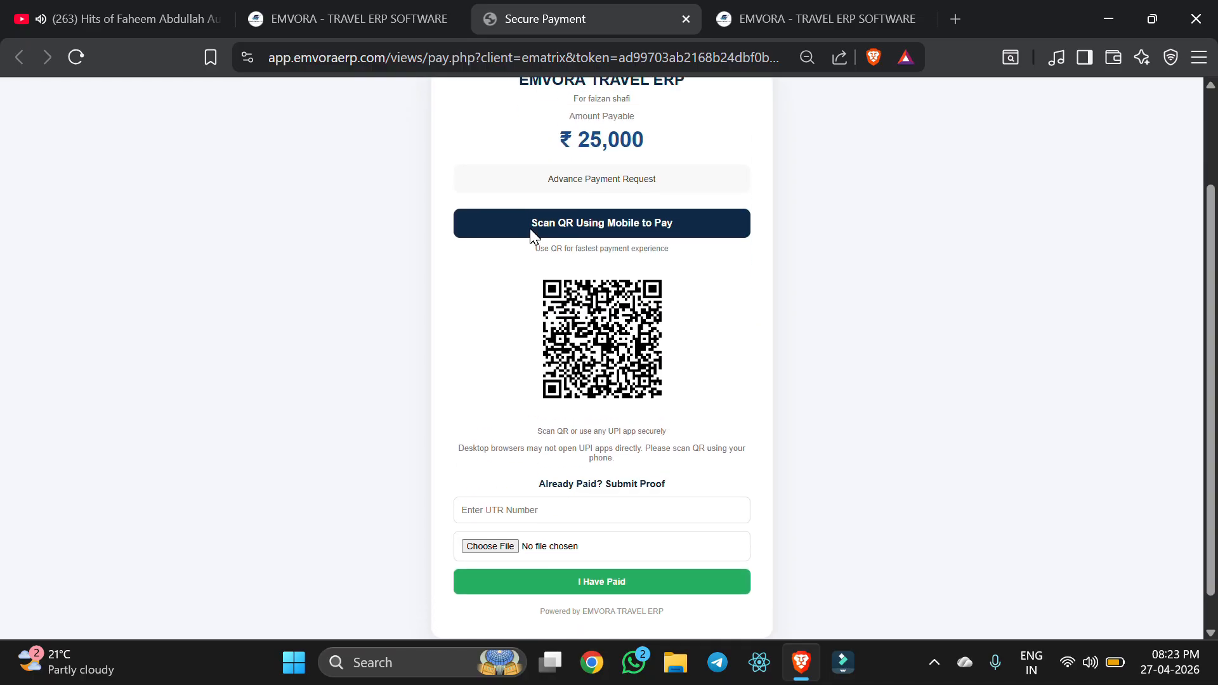
{"action": "left_click_drag", "start_coordinate": [551, 136], "coordinate": [750, 557]}
{"action": "scroll", "coordinate": [753, 569], "scroll_direction": "down", "scroll_amount": 2}
{"action": "left_click", "coordinate": [843, 413]}
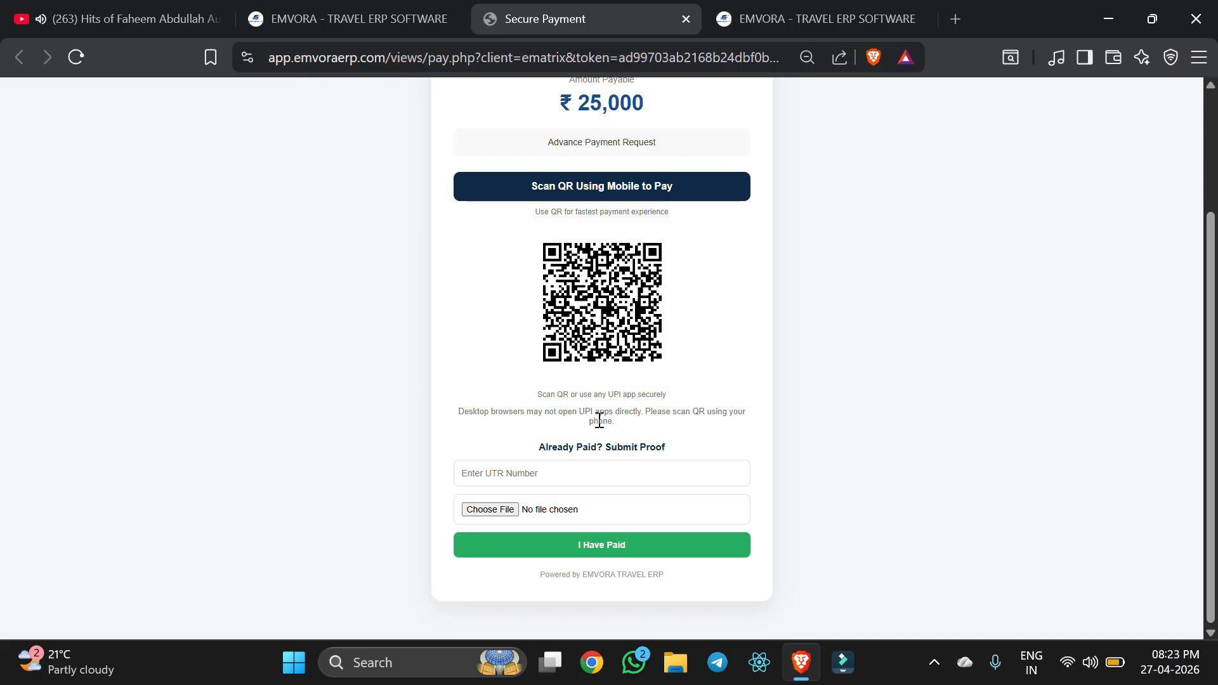
- Enter the UTR number in the payment proof form
{"action": "left_click", "coordinate": [588, 470]}
{"action": "type", "text": "0987654"}
{"action": "key", "text": "ctrl+f"}
{"action": "type", "text": "32"}
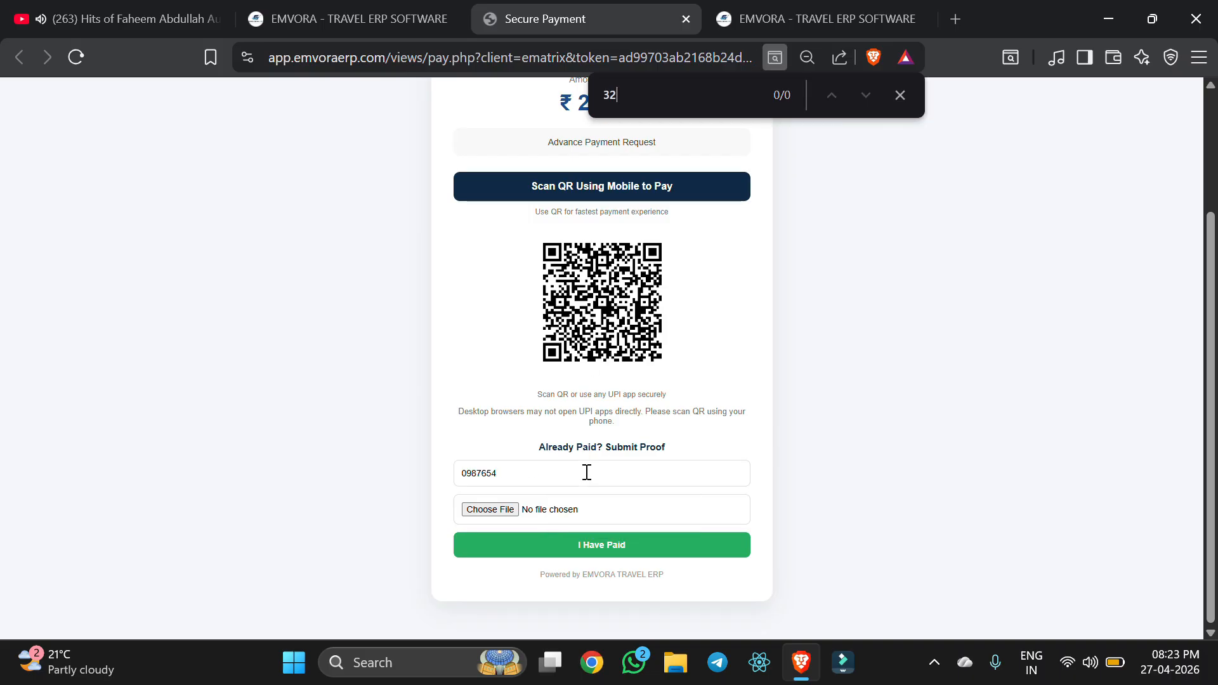
{"action": "left_click", "coordinate": [595, 517]}
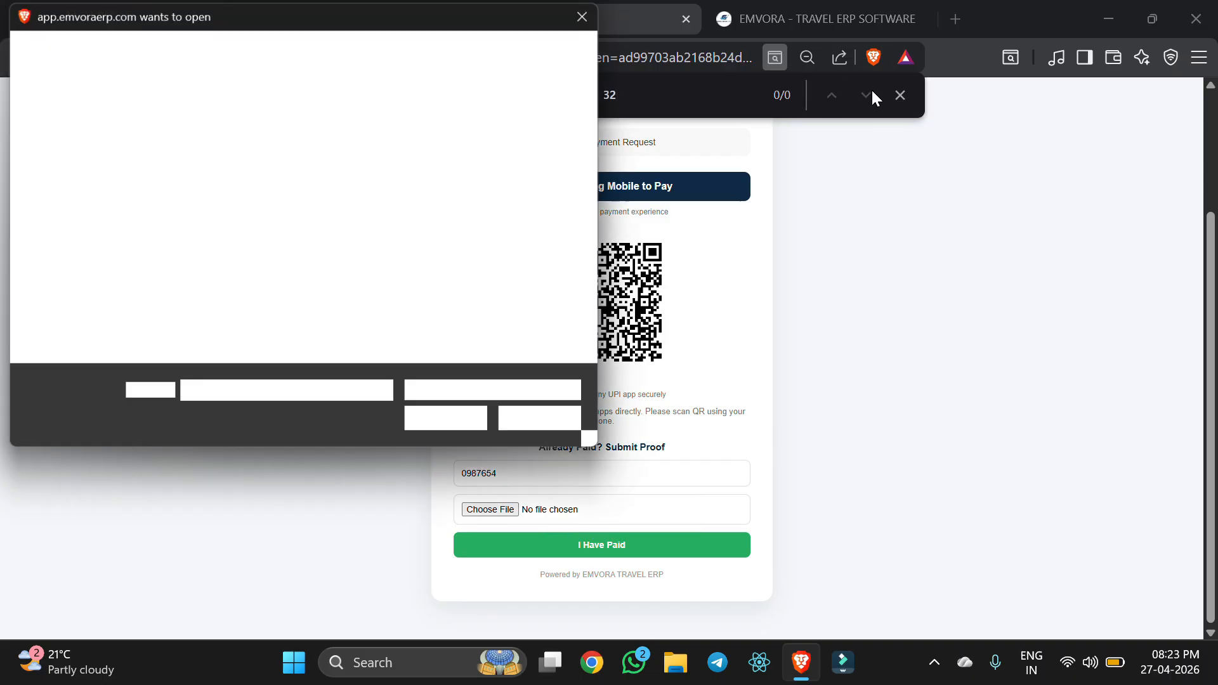
{"action": "left_click", "coordinate": [586, 14]}
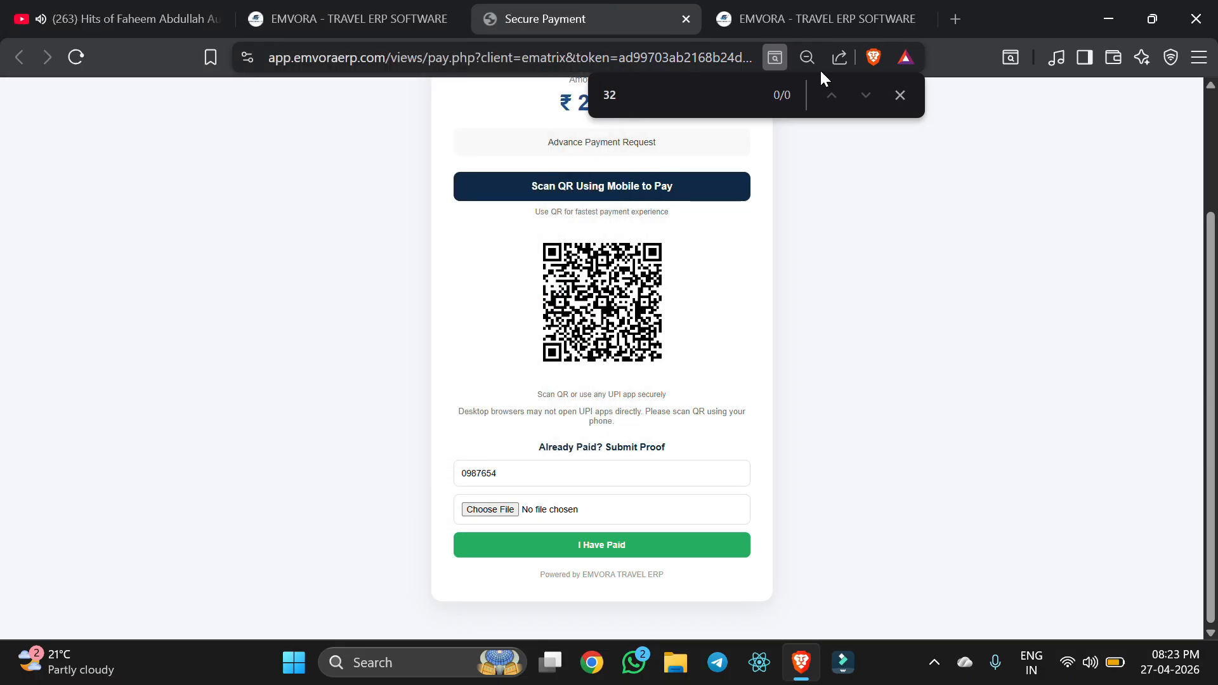
{"action": "left_click", "coordinate": [897, 94]}
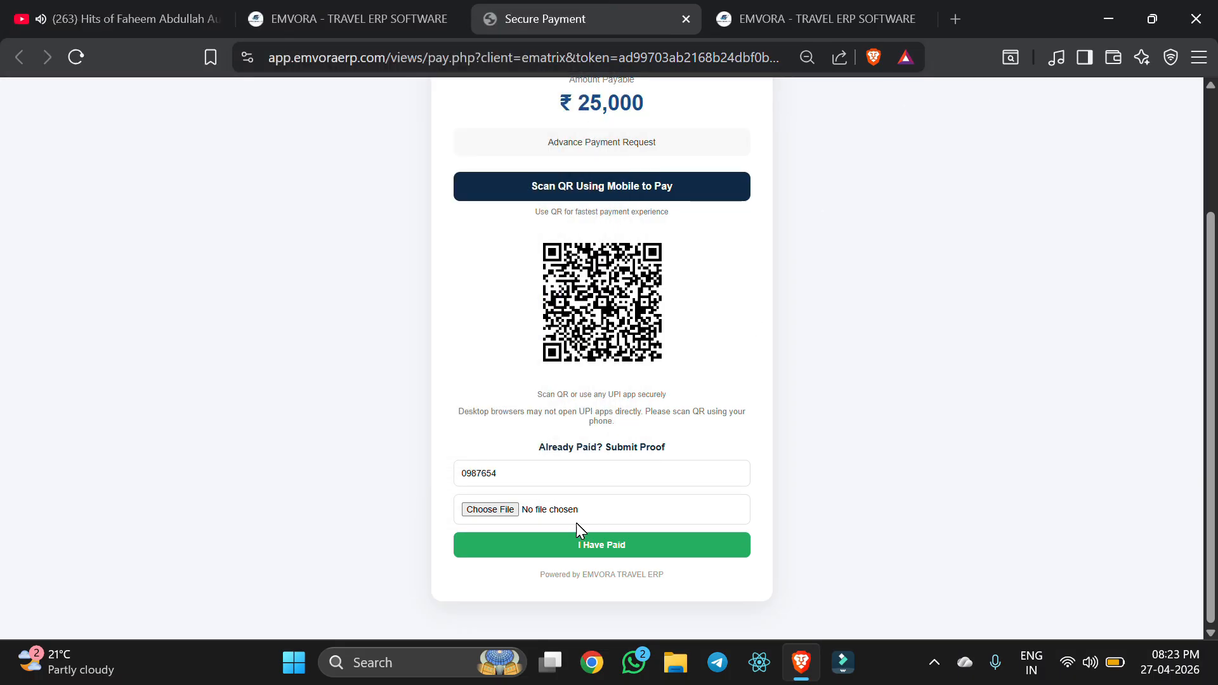
{"action": "left_click", "coordinate": [511, 511]}
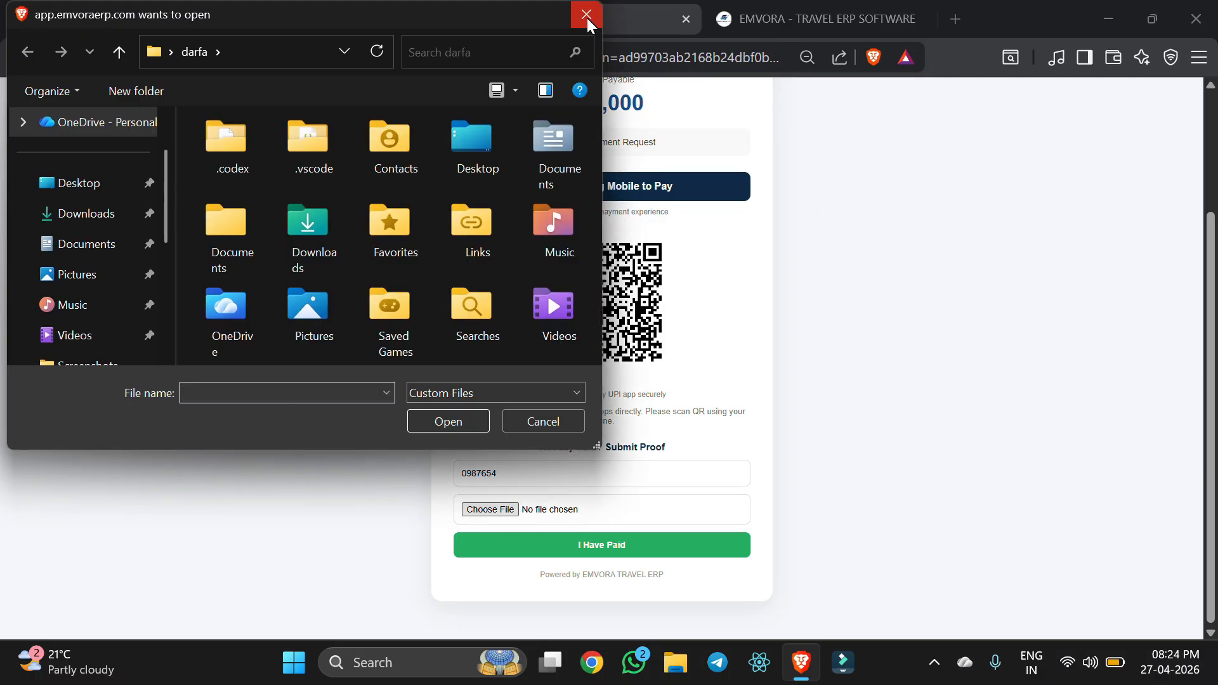
{"action": "left_click", "coordinate": [586, 14]}
- Submit the payment proof without an attachment, close the payment page, and refresh the payment portal
{"action": "left_click", "coordinate": [635, 554]}
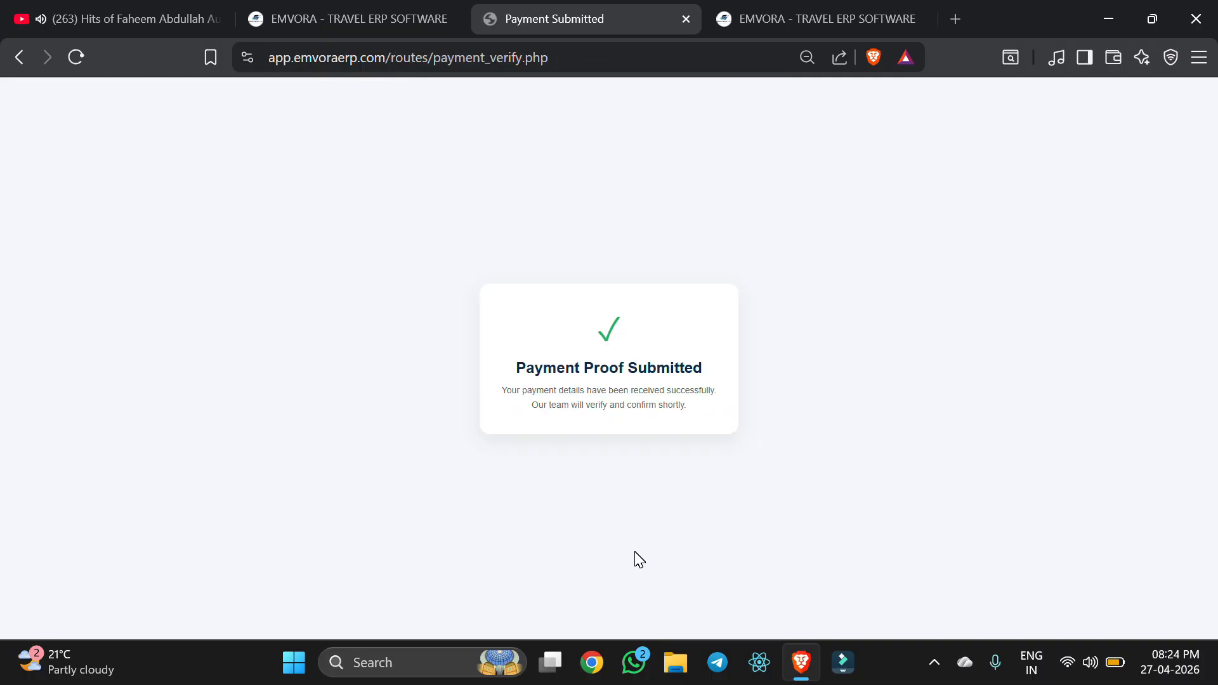
{"action": "left_click", "coordinate": [685, 19]}
{"action": "scroll", "coordinate": [660, 180], "scroll_direction": "down", "scroll_amount": 3}
{"action": "key", "text": "F5"}
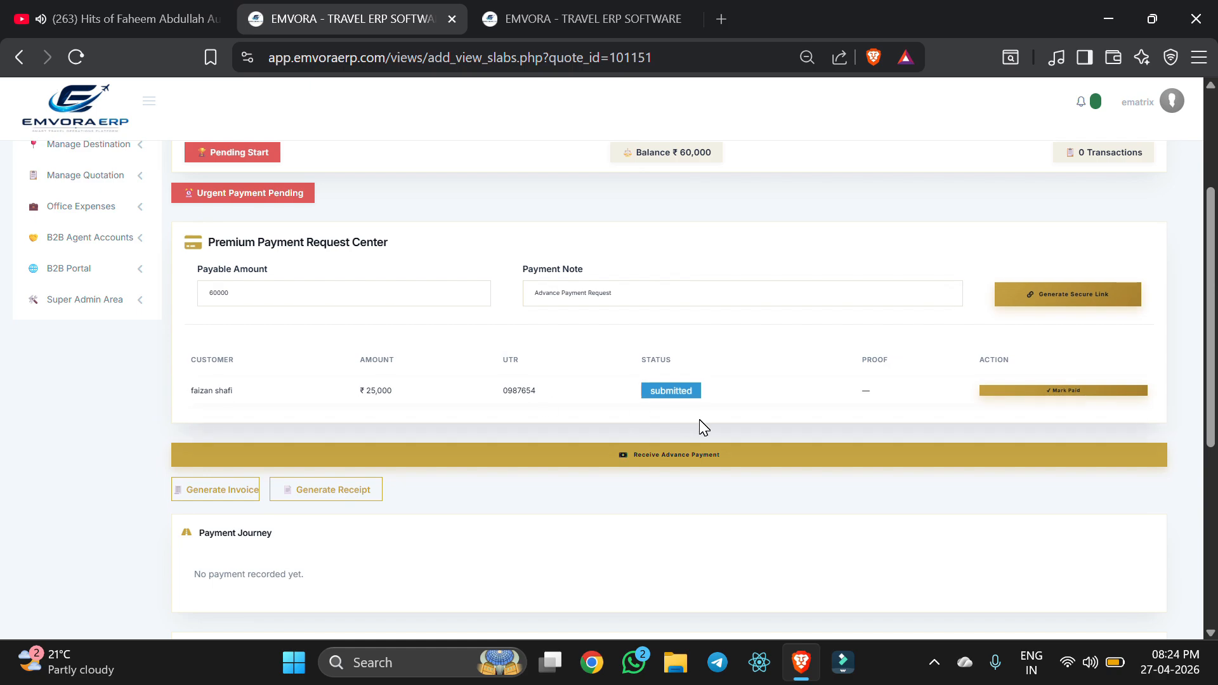
- Check the submitted payment request's status and proof, and mark the ₹25,000 payment as paid
{"action": "scroll", "coordinate": [888, 400], "scroll_direction": "up", "scroll_amount": 5, "text": "ctrl"}
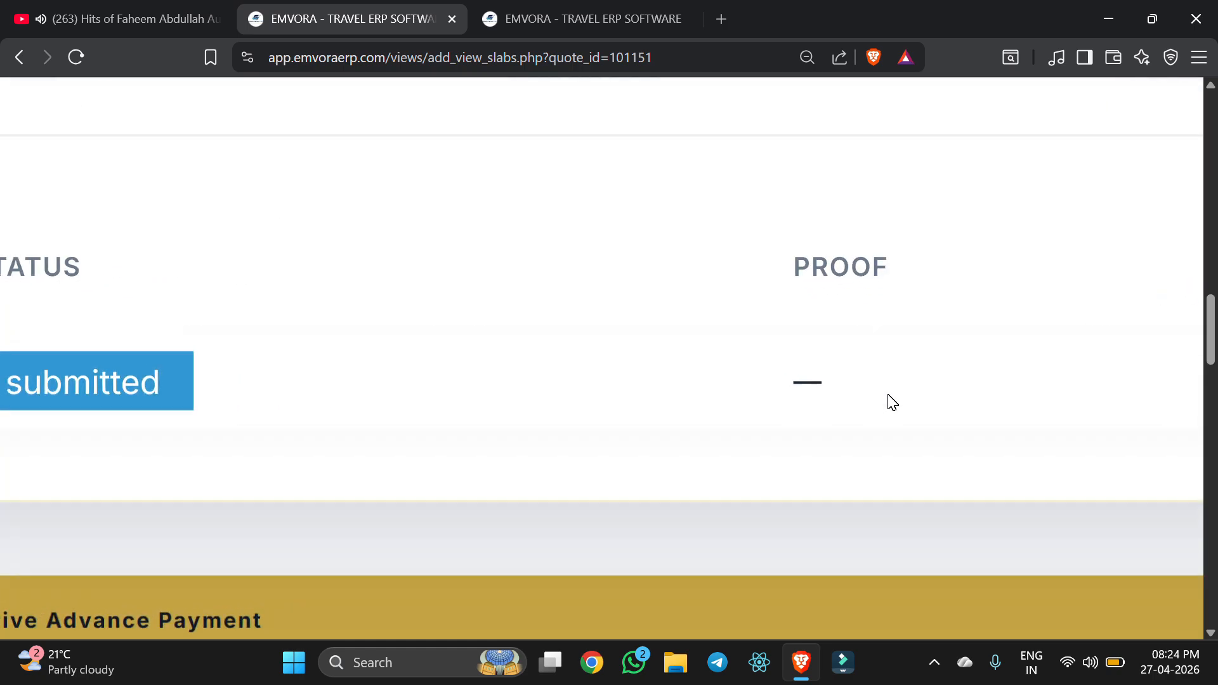
{"action": "scroll", "coordinate": [889, 399], "scroll_direction": "down", "scroll_amount": 4, "text": "ctrl"}
{"action": "left_click", "coordinate": [1024, 392]}
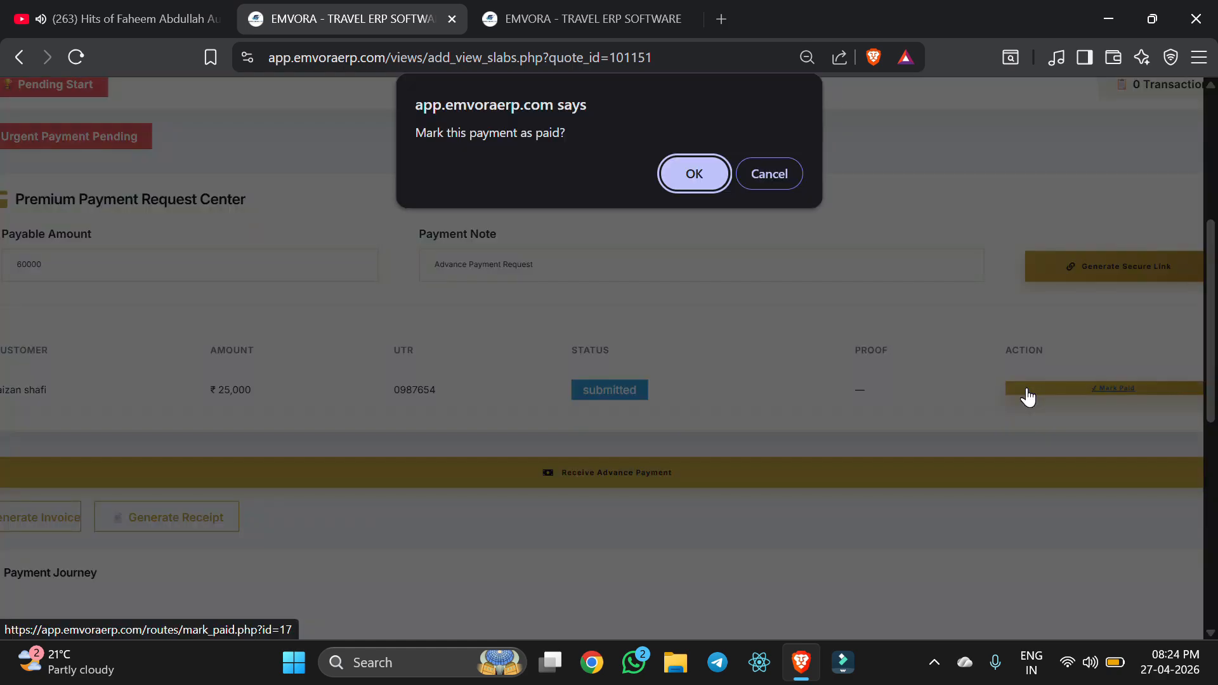
{"action": "left_click", "coordinate": [670, 179]}
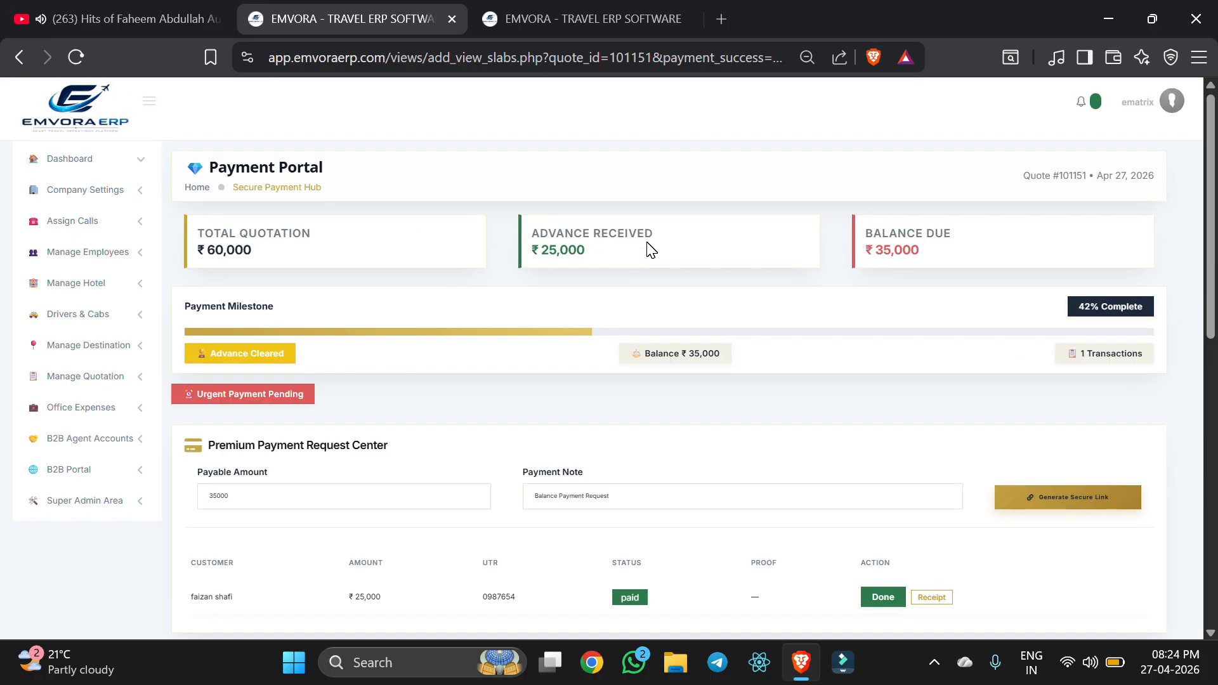
- Examine the advance received, payment milestone, payment journey, and invoice register in the payment portal
{"action": "left_click_drag", "start_coordinate": [540, 229], "coordinate": [743, 275]}
{"action": "scroll", "coordinate": [743, 275], "scroll_direction": "down", "scroll_amount": 2}
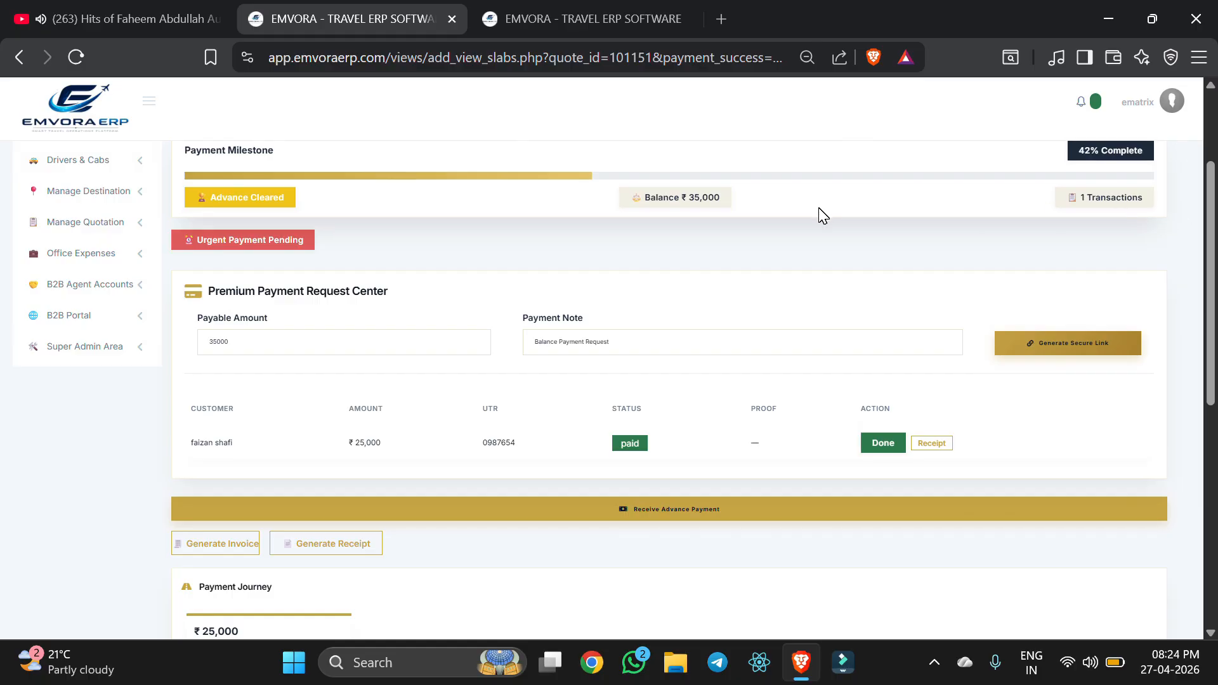
{"action": "scroll", "coordinate": [823, 216], "scroll_direction": "down", "scroll_amount": 6}
{"action": "scroll", "coordinate": [220, 224], "scroll_direction": "up", "scroll_amount": 1}
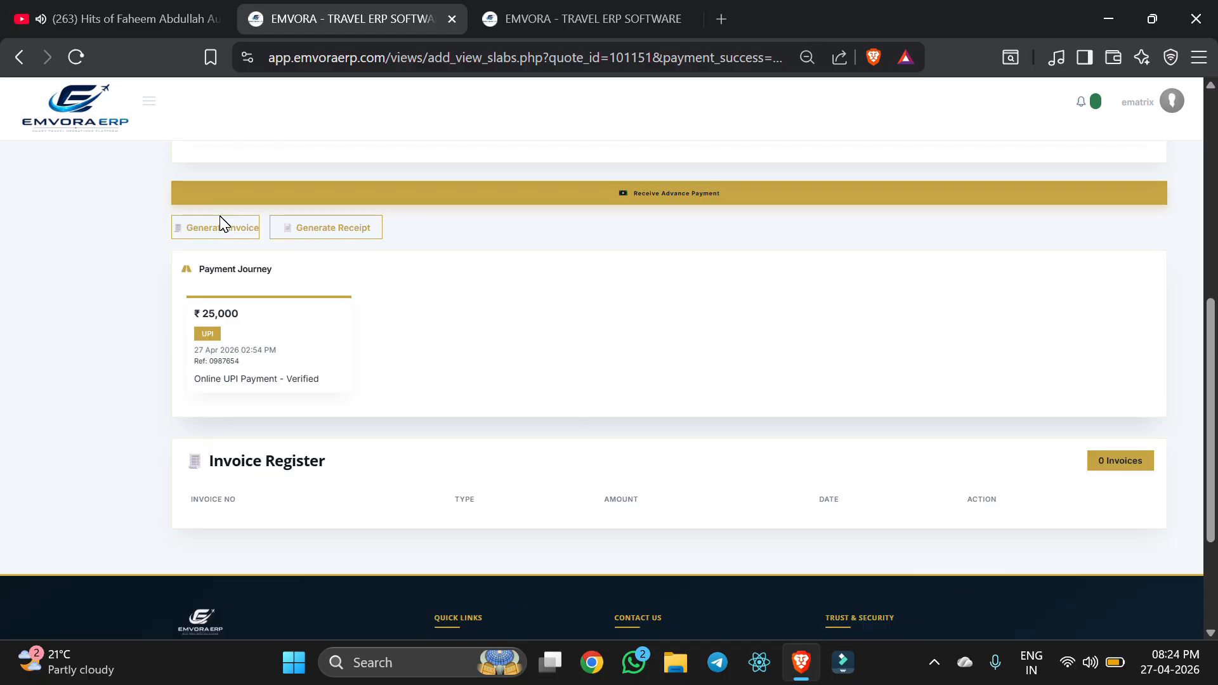
- Generate a GST invoice PDF against the full quotation with an amount of 50000
{"action": "left_click", "coordinate": [219, 228]}
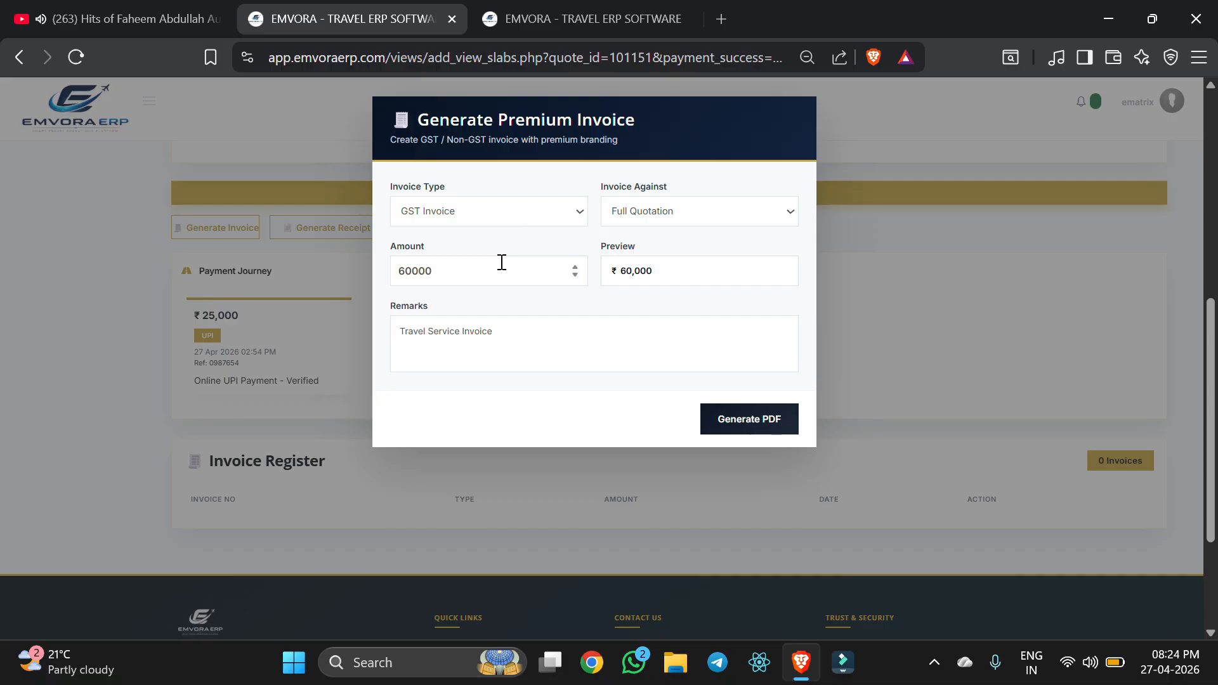
{"action": "left_click", "coordinate": [690, 212]}
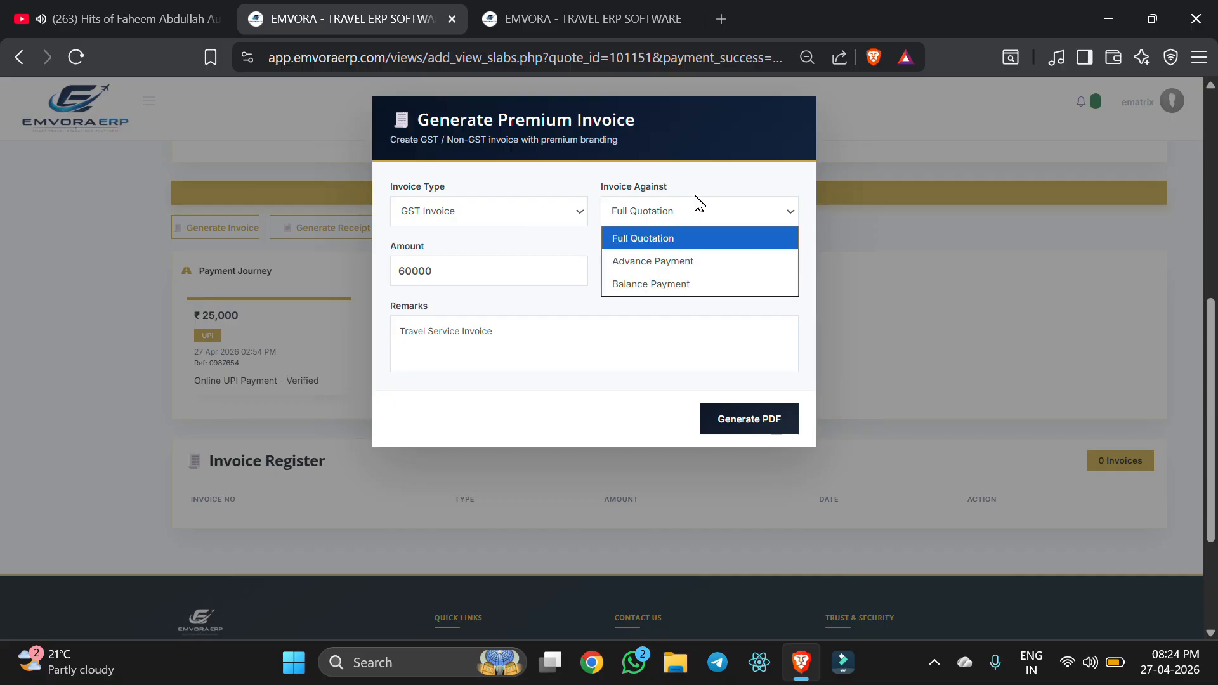
{"action": "left_click", "coordinate": [695, 246]}
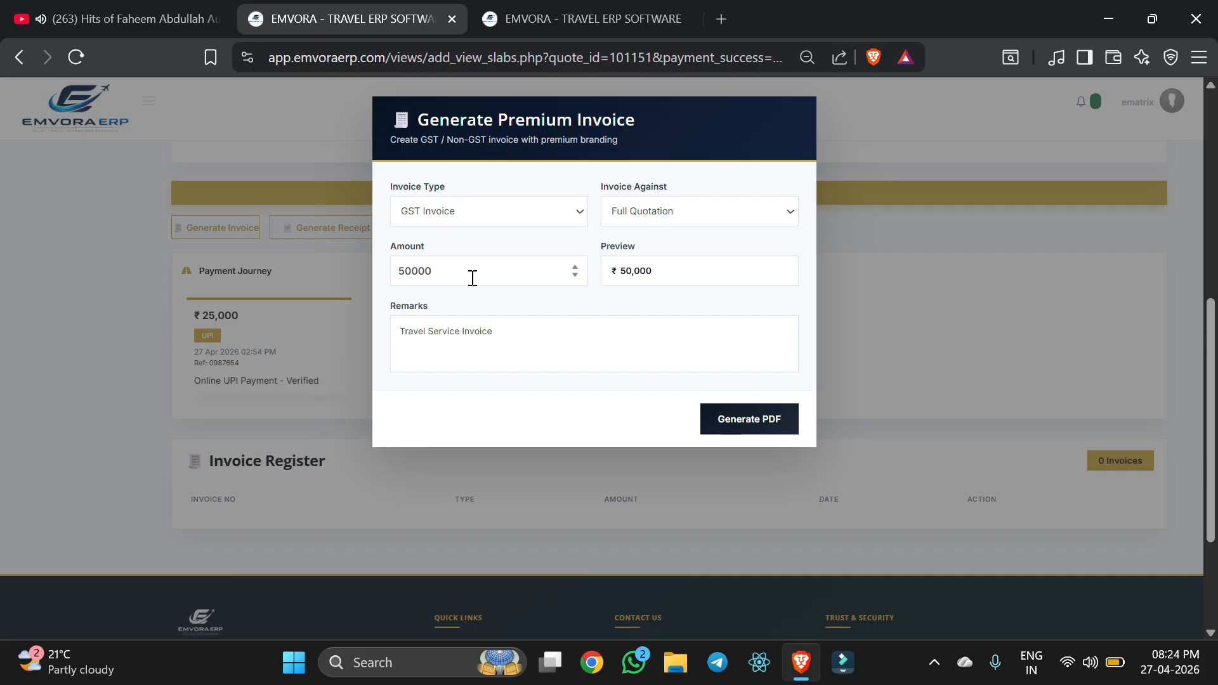
{"action": "left_click", "coordinate": [549, 212]}
{"action": "left_click", "coordinate": [549, 212]}
{"action": "left_click", "coordinate": [749, 420]}
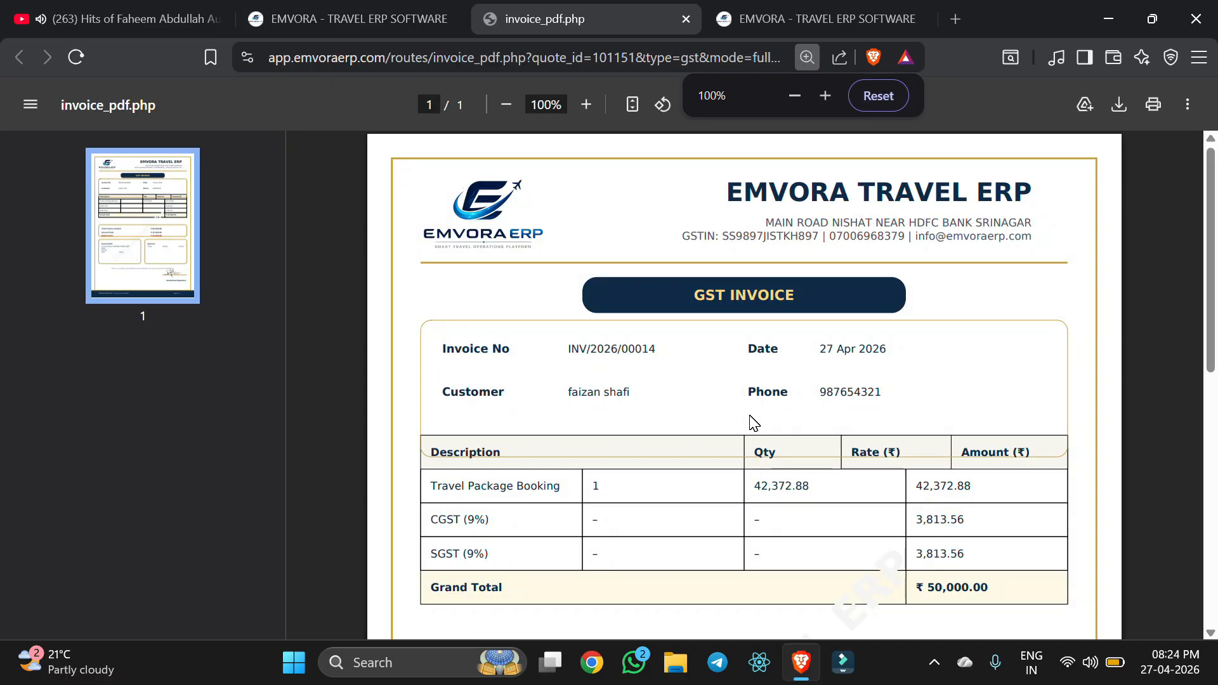
- Review the full GST invoice PDF, close it, and dismiss the invoice form
{"action": "scroll", "coordinate": [750, 418], "scroll_direction": "down", "scroll_amount": 1}
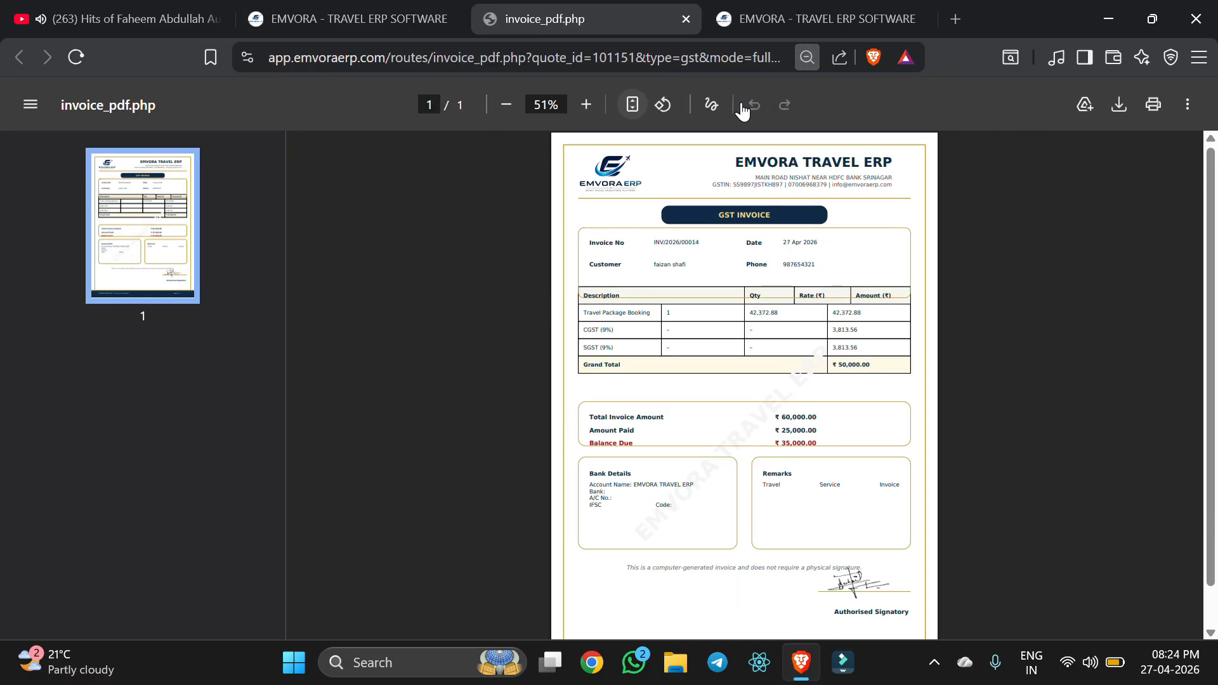
{"action": "left_click", "coordinate": [687, 19]}
{"action": "left_click", "coordinate": [719, 433]}
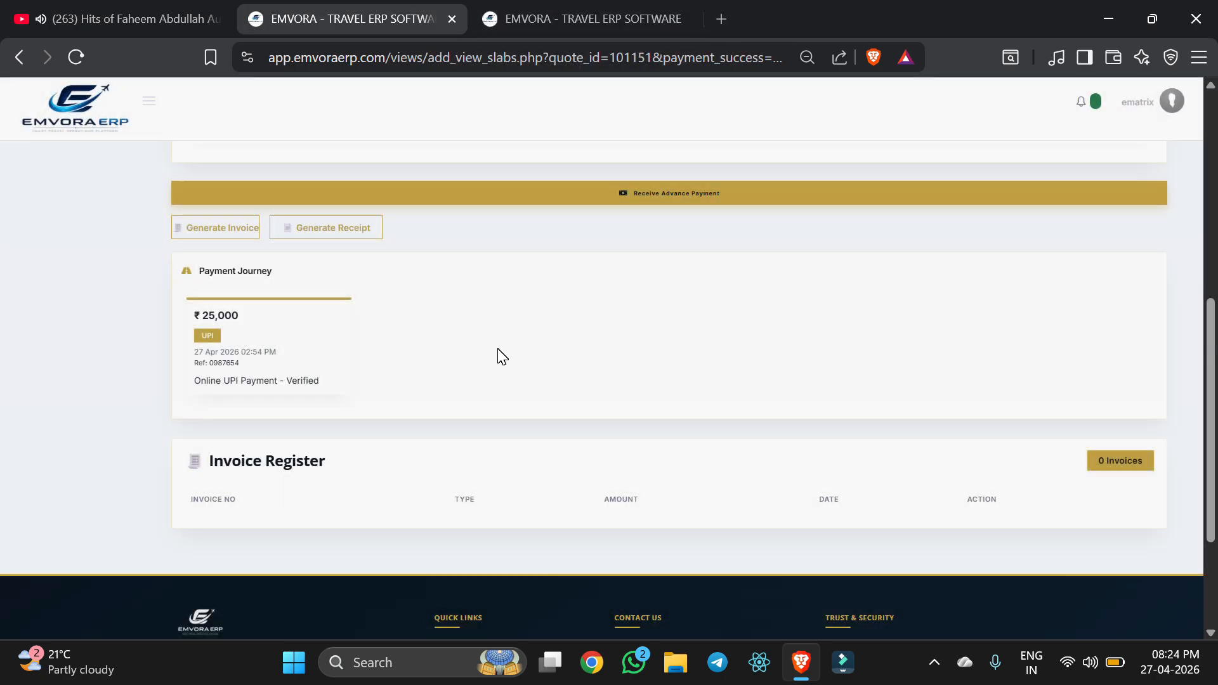
- Generate the official receipt for the ₹25,000 UPI payment, review its transaction details and payment summary, and close it
{"action": "scroll", "coordinate": [435, 271], "scroll_direction": "down", "scroll_amount": 5}
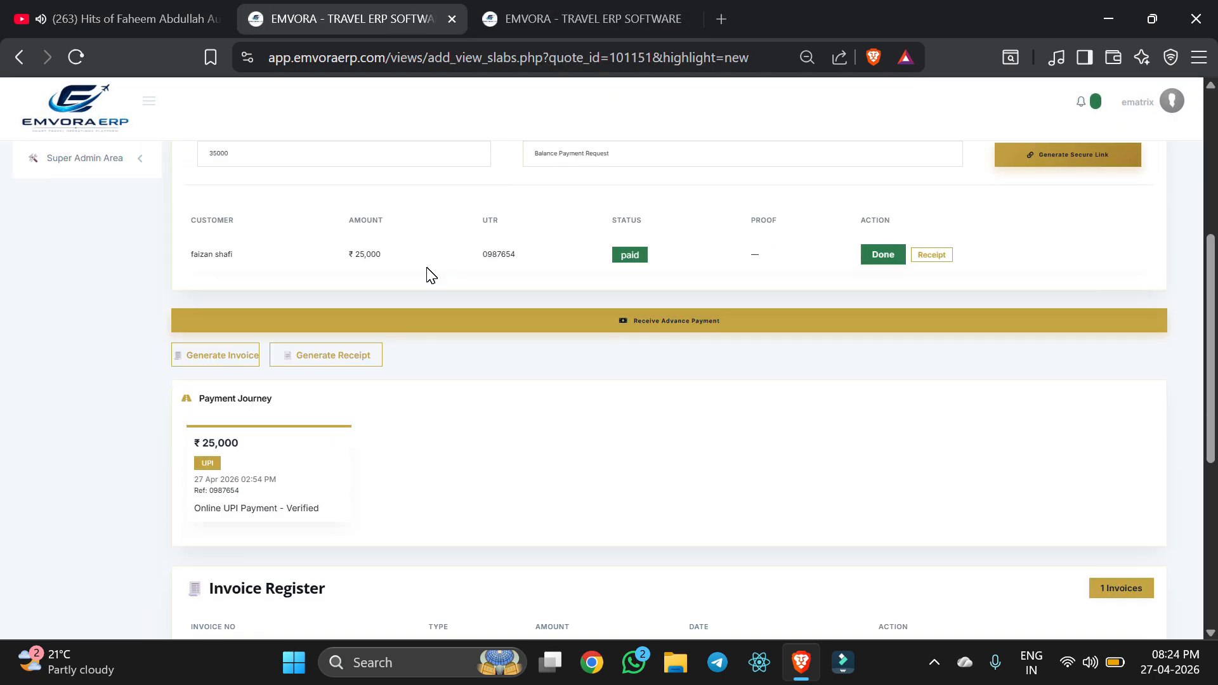
{"action": "left_click", "coordinate": [331, 355]}
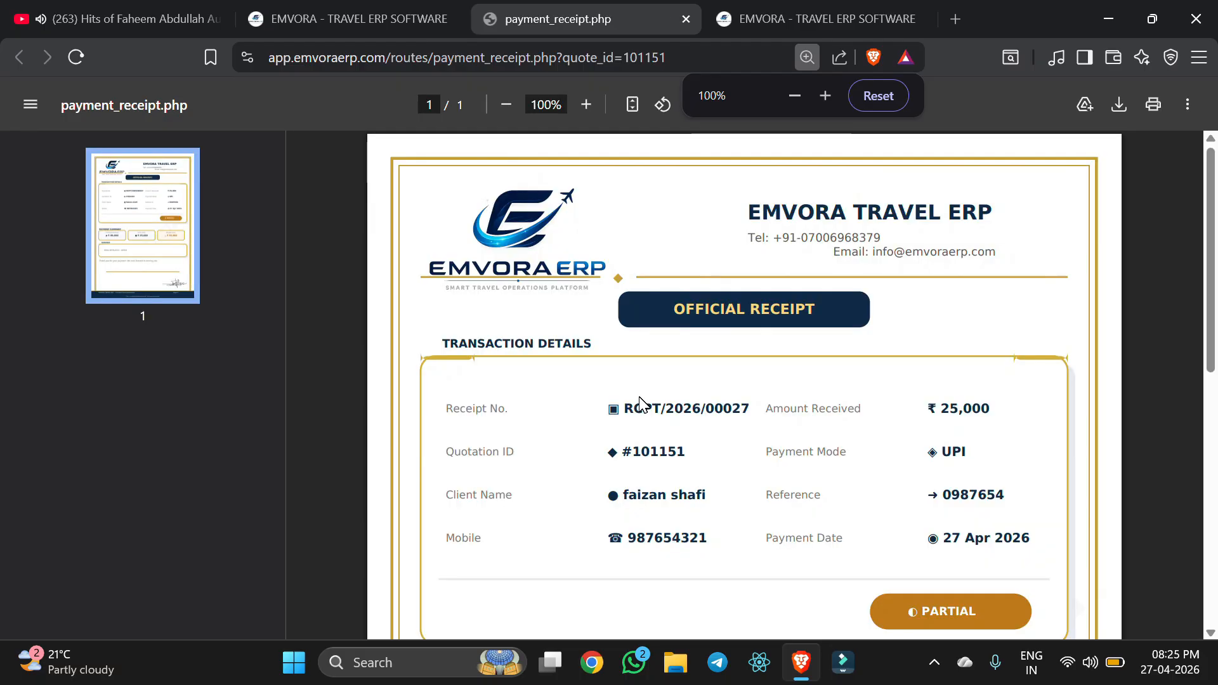
{"action": "scroll", "coordinate": [639, 397], "scroll_direction": "down", "scroll_amount": 5}
{"action": "scroll", "coordinate": [639, 397], "scroll_direction": "up", "scroll_amount": 3}
{"action": "scroll", "coordinate": [639, 397], "scroll_direction": "down", "scroll_amount": 1}
{"action": "scroll", "coordinate": [639, 397], "scroll_direction": "down", "scroll_amount": 2}
{"action": "scroll", "coordinate": [639, 397], "scroll_direction": "up", "scroll_amount": 2}
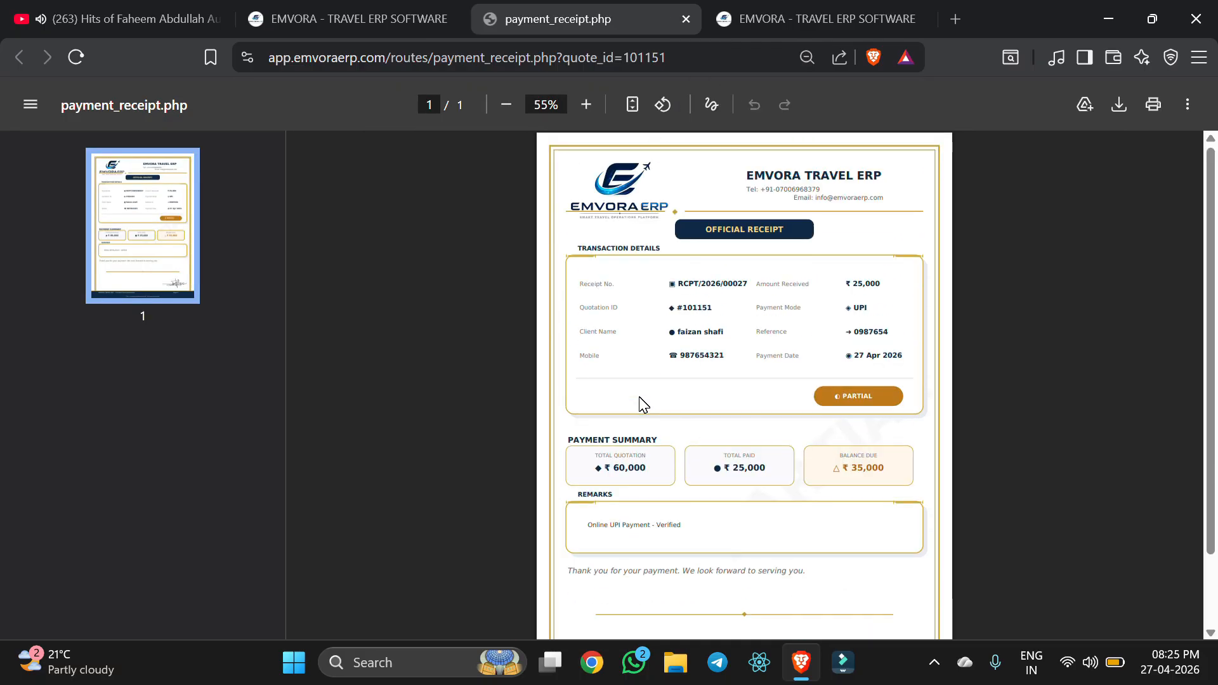
{"action": "left_click", "coordinate": [687, 19]}
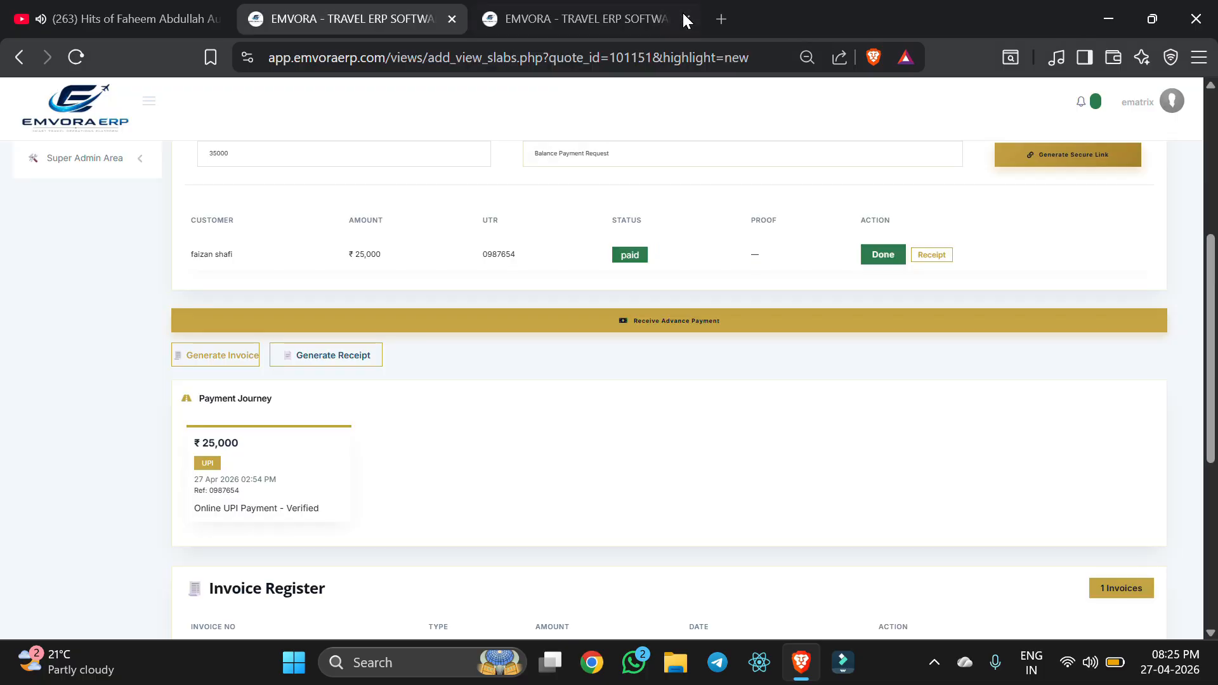
- Open the GST invoice from the invoice register, review it, and return to the payment portal overview
{"action": "scroll", "coordinate": [666, 163], "scroll_direction": "down", "scroll_amount": 4}
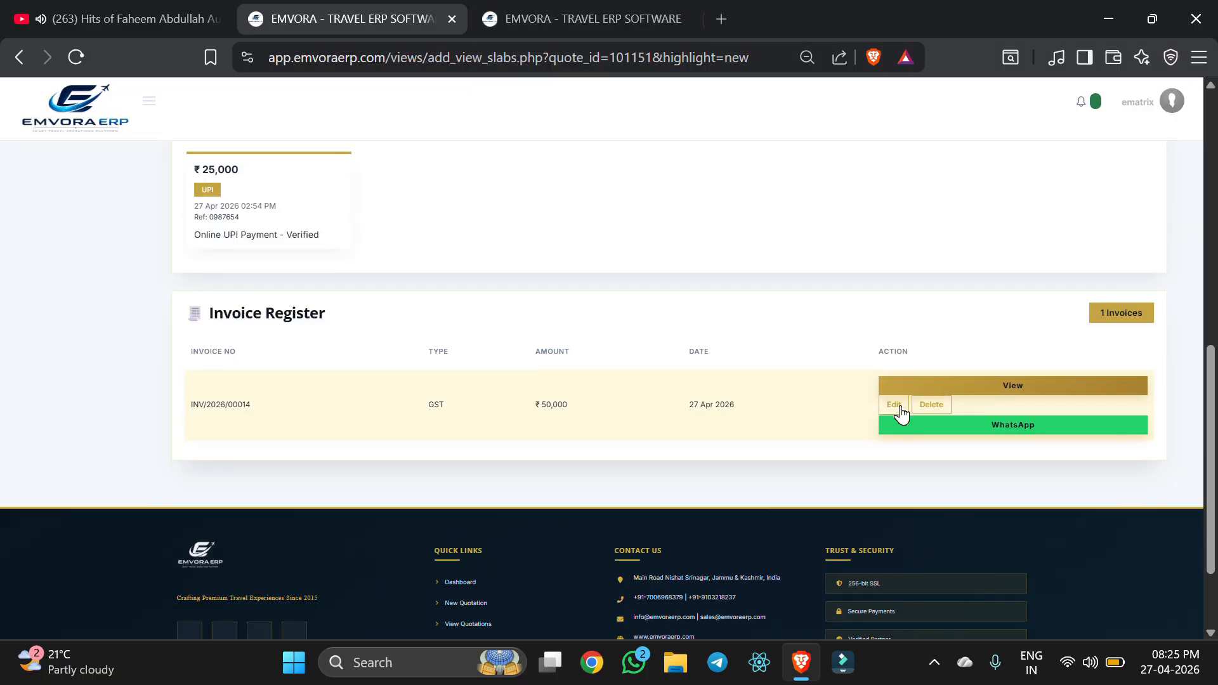
{"action": "left_click", "coordinate": [975, 388]}
{"action": "scroll", "coordinate": [770, 363], "scroll_direction": "down", "scroll_amount": 5}
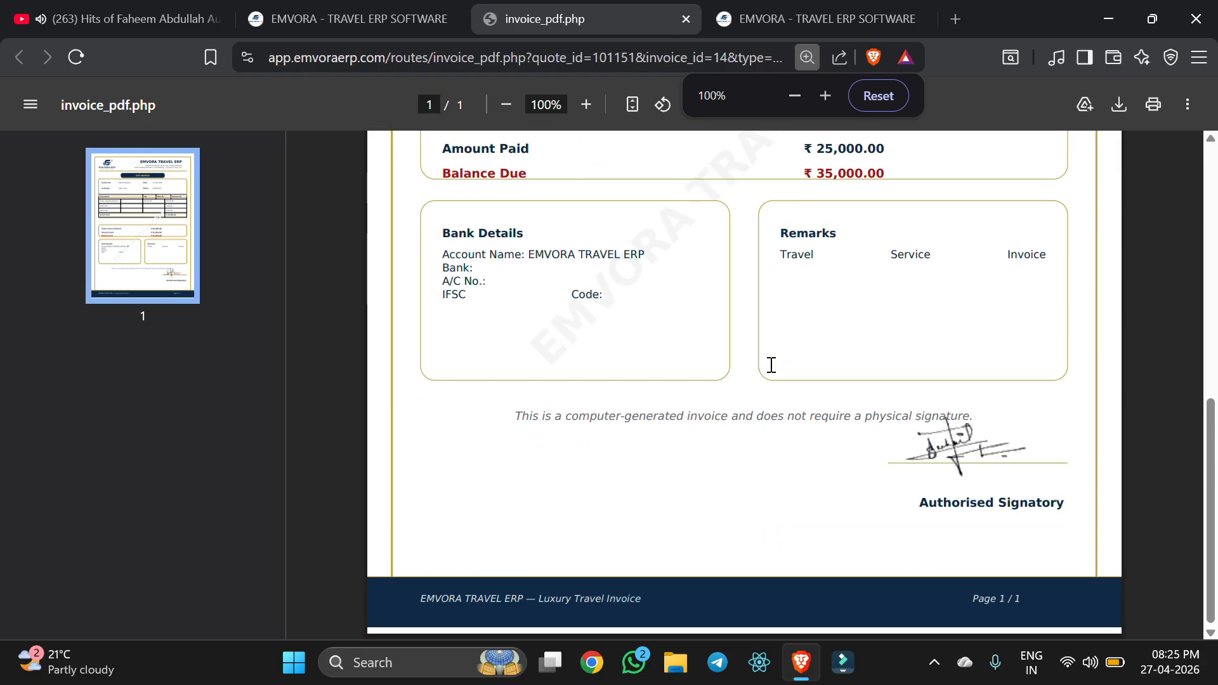
{"action": "scroll", "coordinate": [770, 362], "scroll_direction": "up", "scroll_amount": 9}
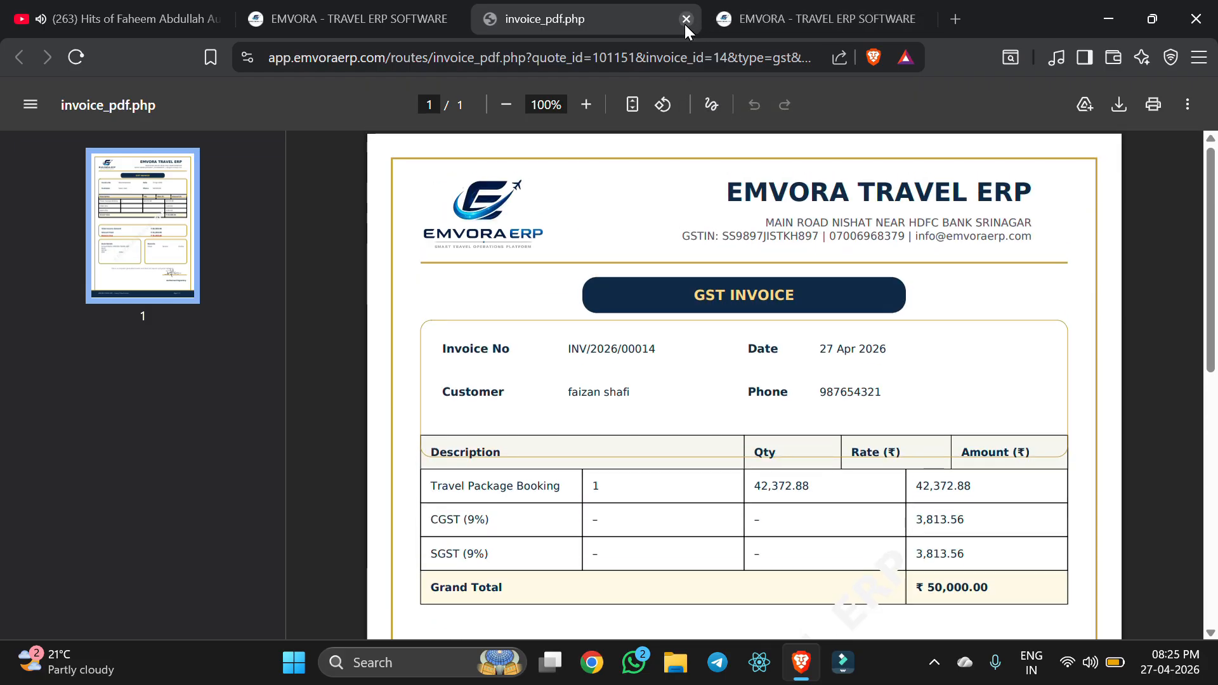
{"action": "left_click", "coordinate": [685, 19]}
{"action": "scroll", "coordinate": [690, 299], "scroll_direction": "up", "scroll_amount": 10}
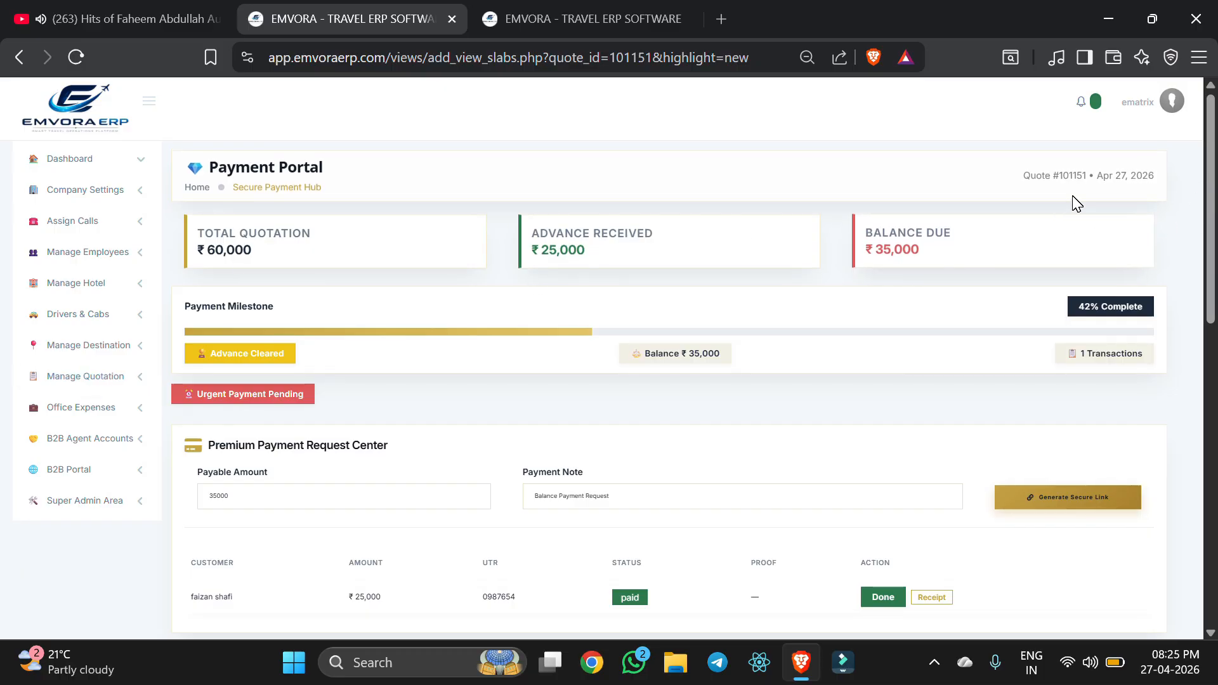
- Open the driver itinerary PDF of the newest Kashmir quotation and examine its guest movement details and package summary
{"action": "key", "text": "alt+Left"}
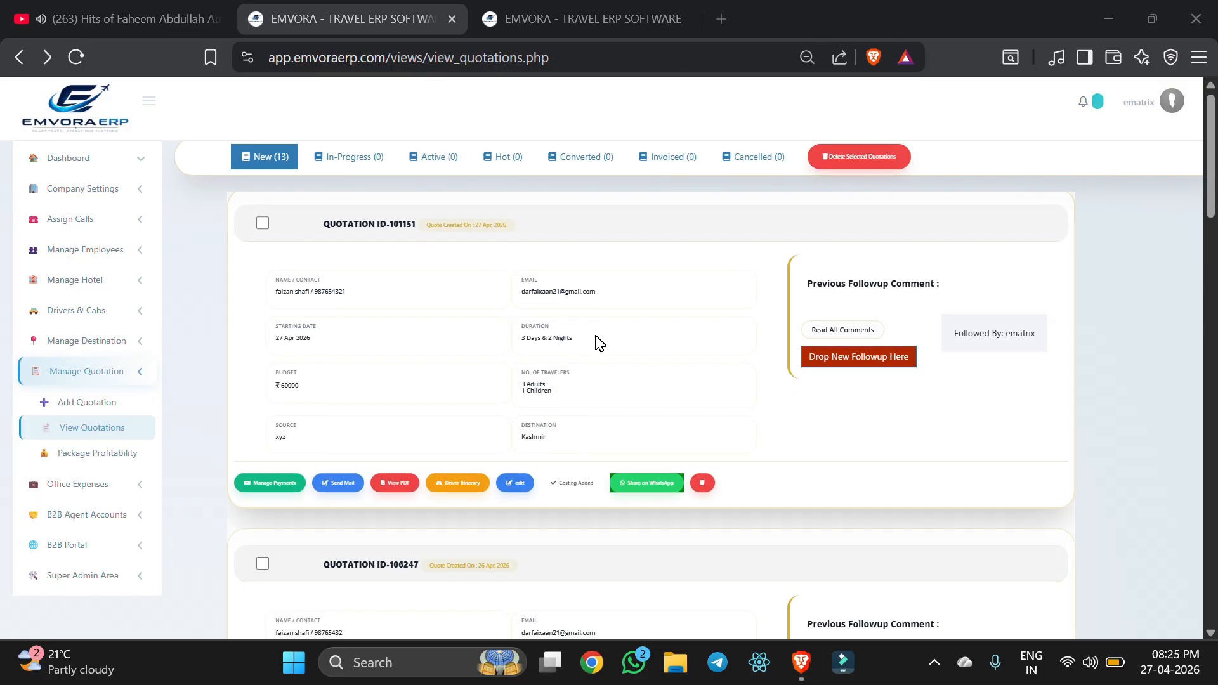
{"action": "left_click", "coordinate": [462, 483]}
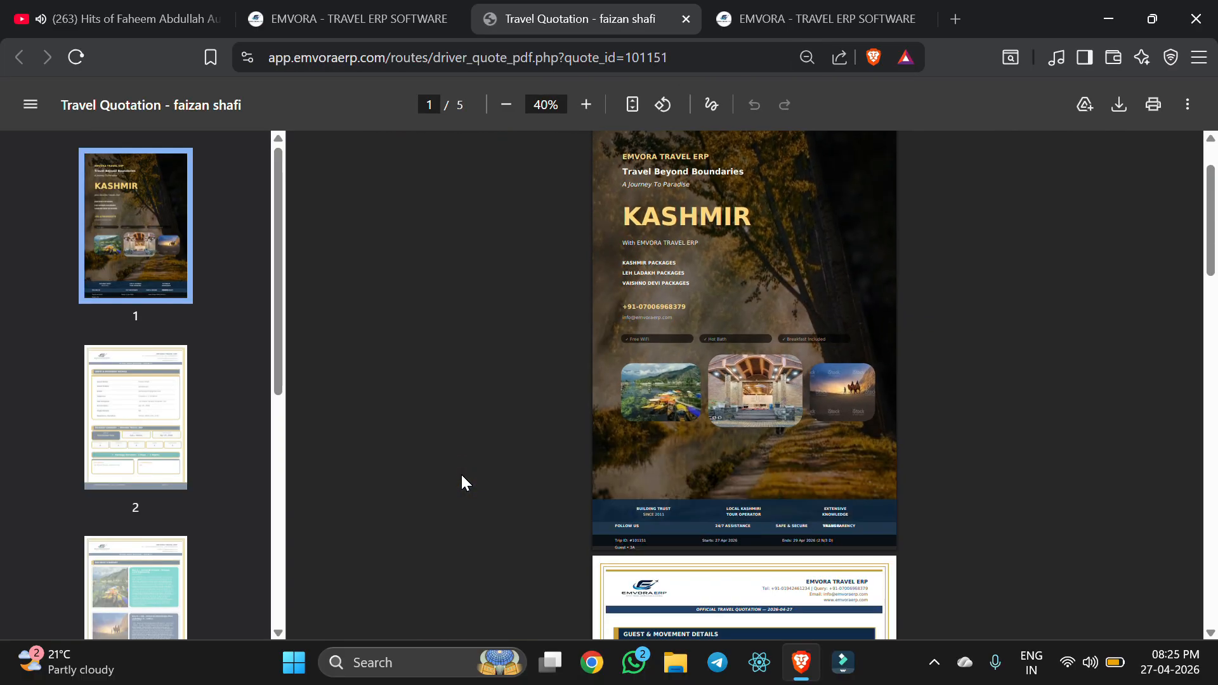
{"action": "scroll", "coordinate": [461, 475], "scroll_direction": "down", "scroll_amount": 5}
{"action": "scroll", "coordinate": [462, 475], "scroll_direction": "up", "scroll_amount": 3}
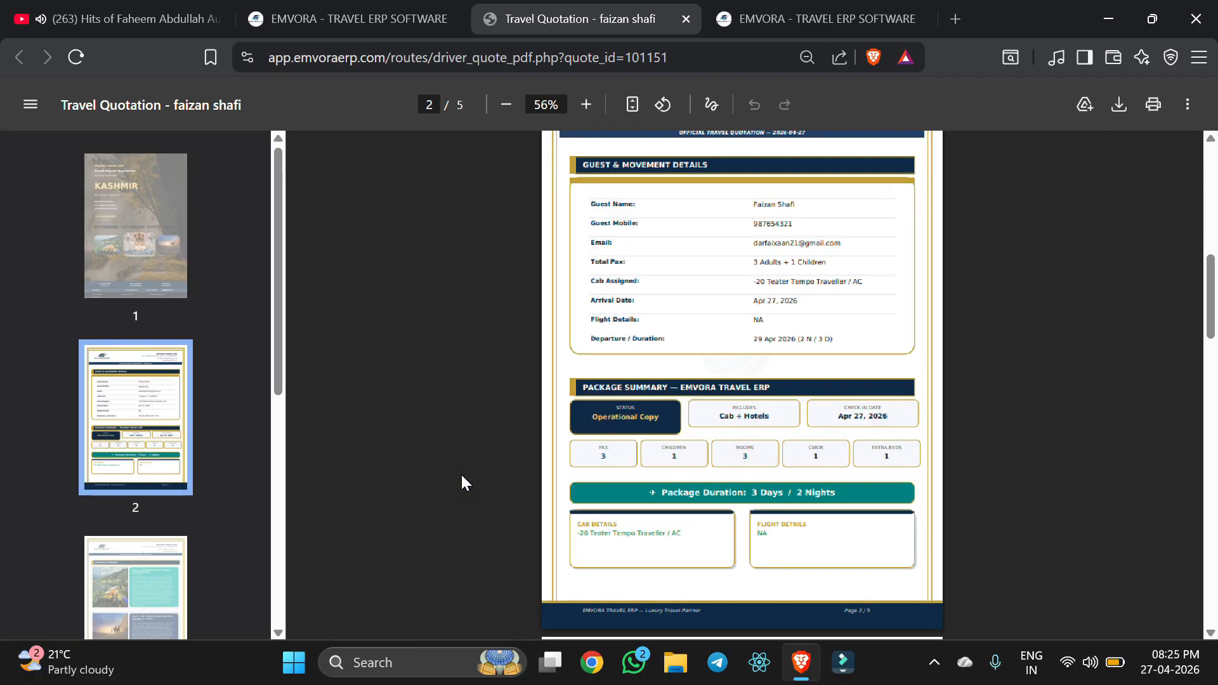
{"action": "scroll", "coordinate": [461, 475], "scroll_direction": "down", "scroll_amount": 1}
{"action": "scroll", "coordinate": [461, 474], "scroll_direction": "up", "scroll_amount": 2}
{"action": "scroll", "coordinate": [462, 475], "scroll_direction": "down", "scroll_amount": 4}
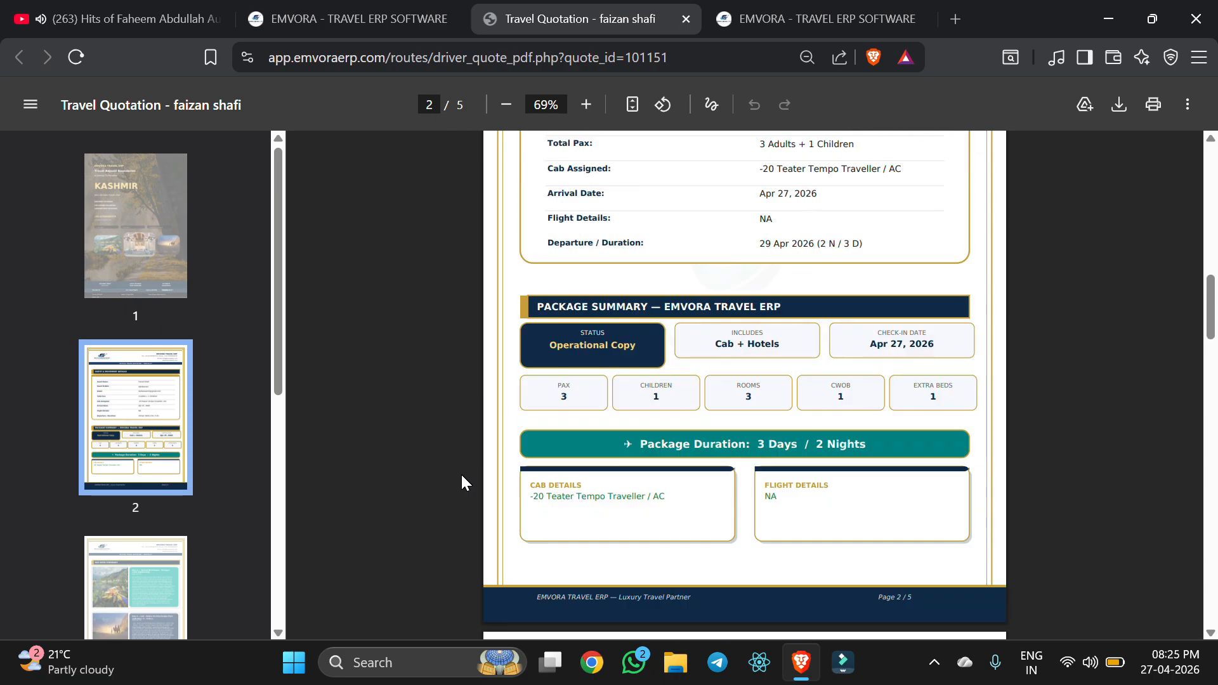
{"action": "scroll", "coordinate": [461, 474], "scroll_direction": "up", "scroll_amount": 3}
- Examine the day-wise itinerary, hotel accommodations and contact page of the driver PDF, and return to the quotations list
{"action": "scroll", "coordinate": [470, 444], "scroll_direction": "down", "scroll_amount": 6}
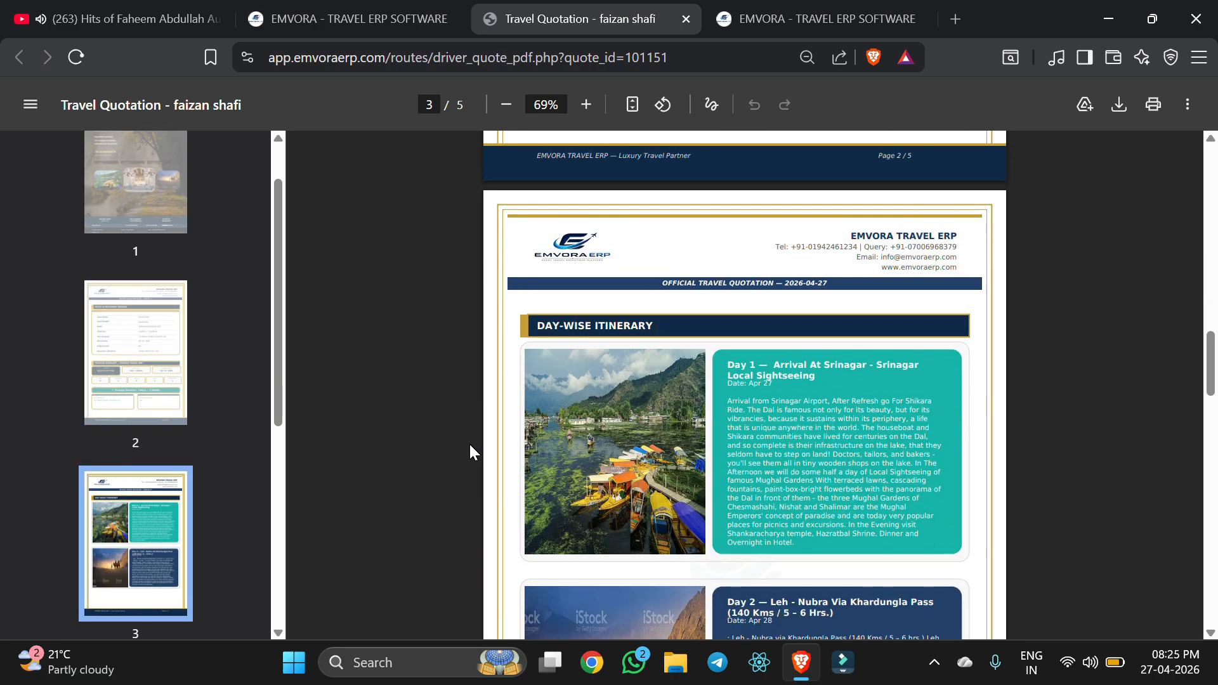
{"action": "scroll", "coordinate": [469, 444], "scroll_direction": "down", "scroll_amount": 2}
{"action": "scroll", "coordinate": [469, 443], "scroll_direction": "down", "scroll_amount": 10}
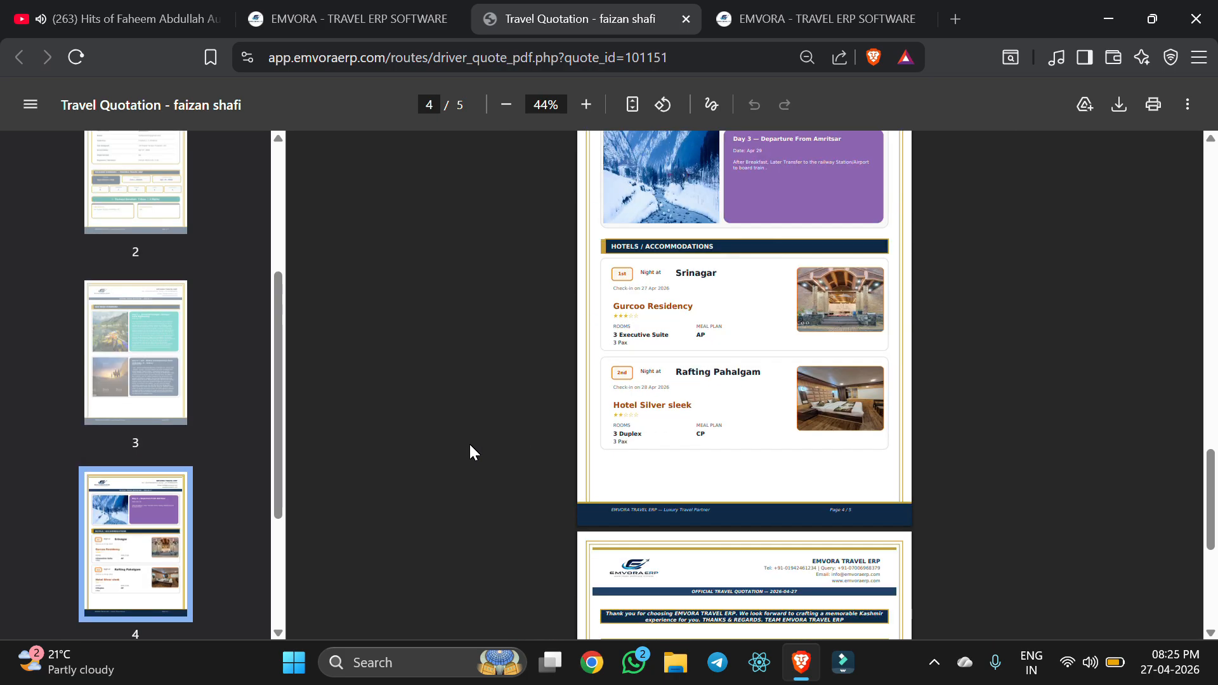
{"action": "scroll", "coordinate": [470, 444], "scroll_direction": "down", "scroll_amount": 5}
{"action": "scroll", "coordinate": [470, 445], "scroll_direction": "up", "scroll_amount": 4}
{"action": "scroll", "coordinate": [470, 444], "scroll_direction": "down", "scroll_amount": 3}
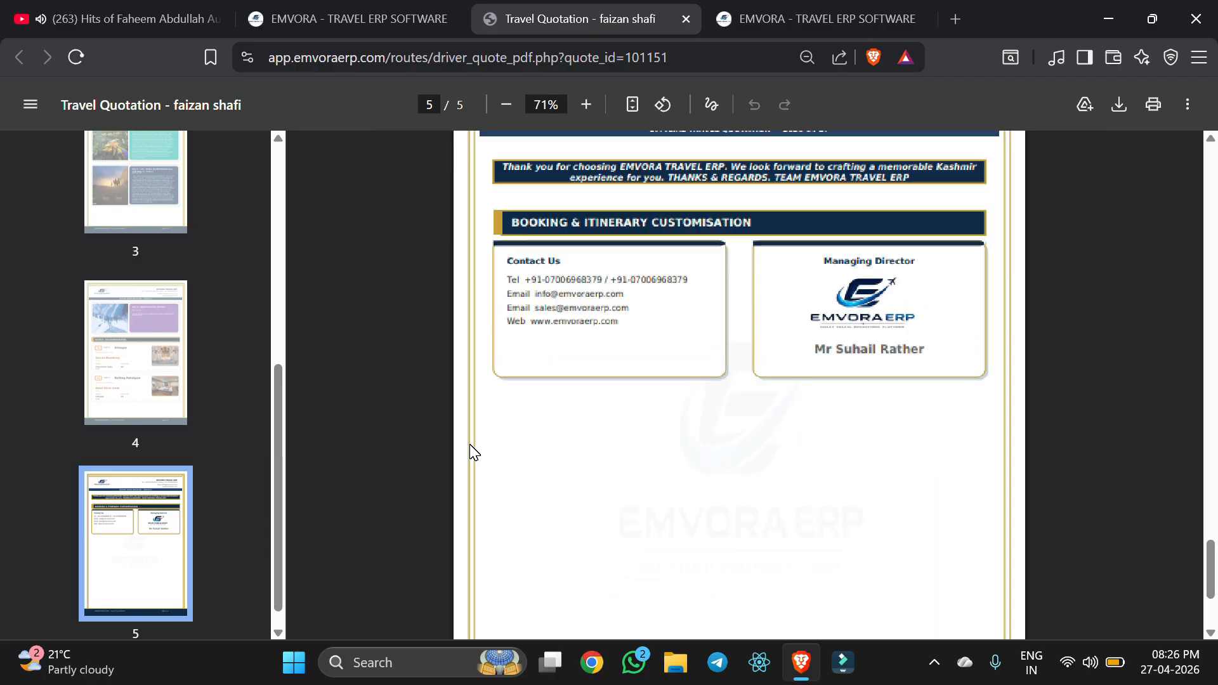
{"action": "key", "text": "ctrl+shift+Tab"}
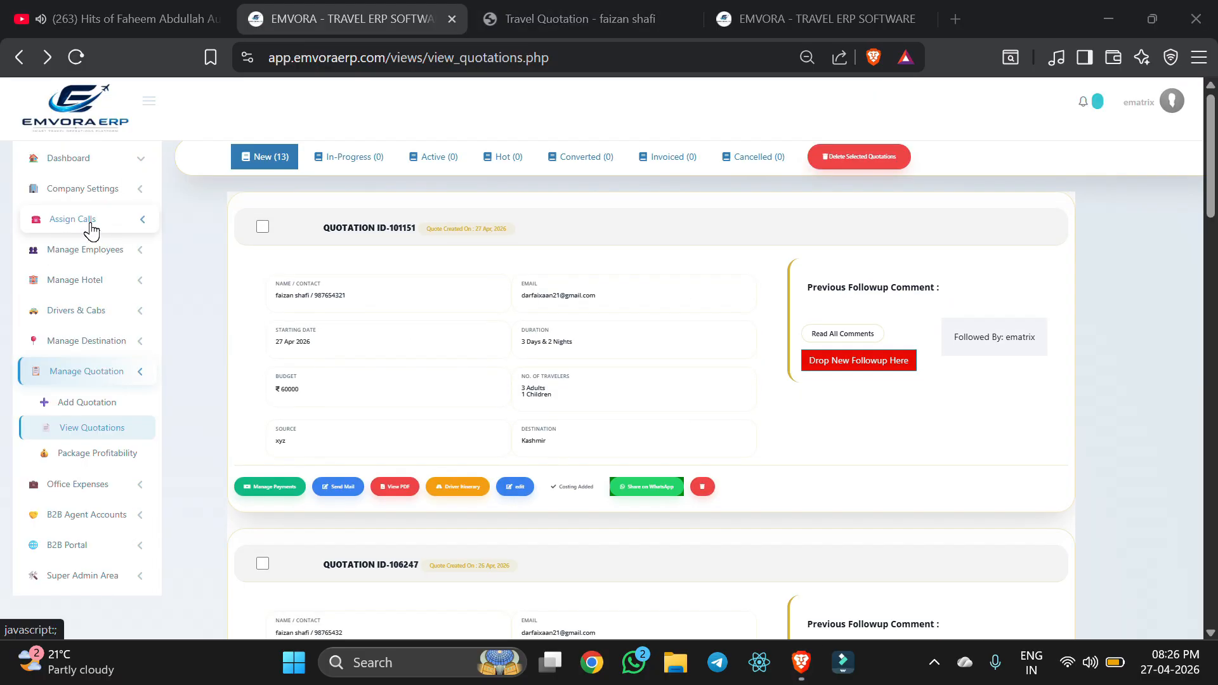
- Check the employee agents list and the callback requests log for assigned calls
{"action": "left_click", "coordinate": [80, 251]}
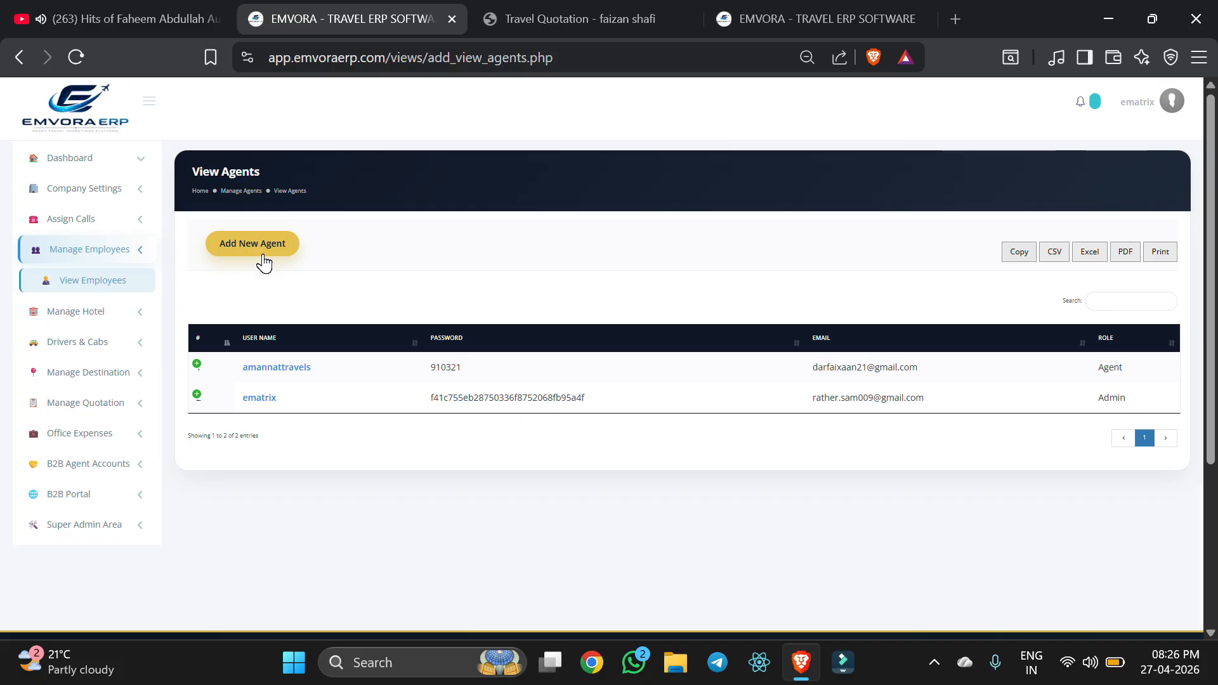
{"action": "left_click", "coordinate": [86, 229]}
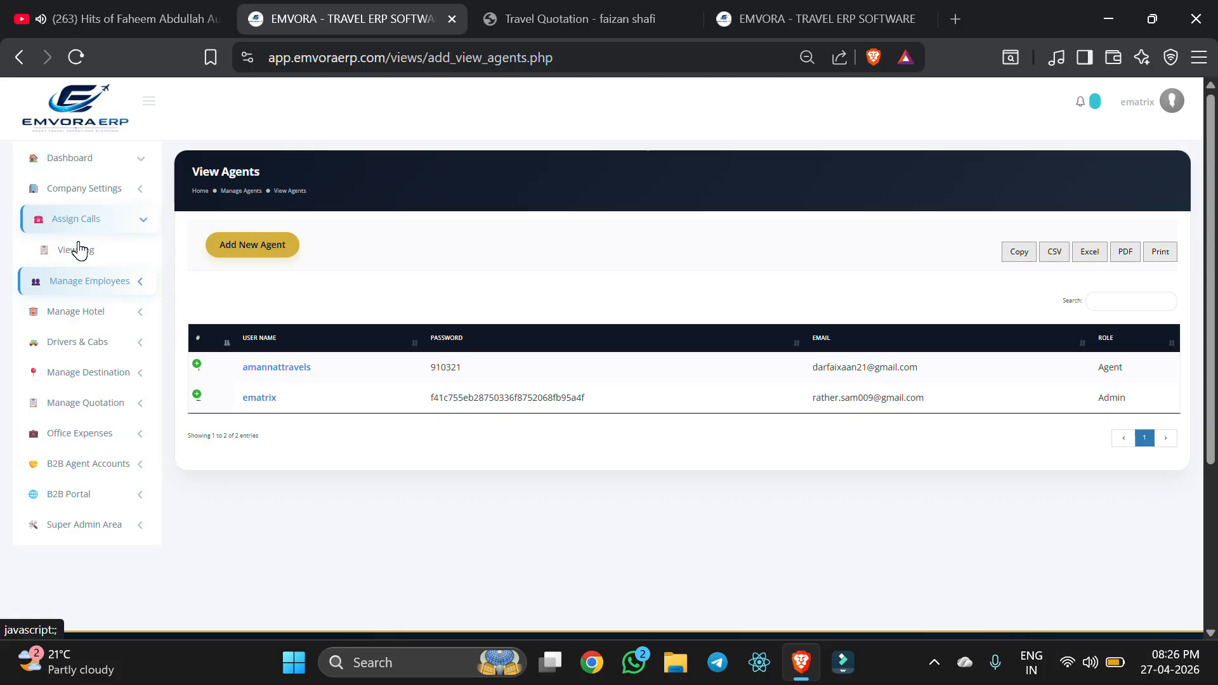
{"action": "left_click", "coordinate": [69, 250]}
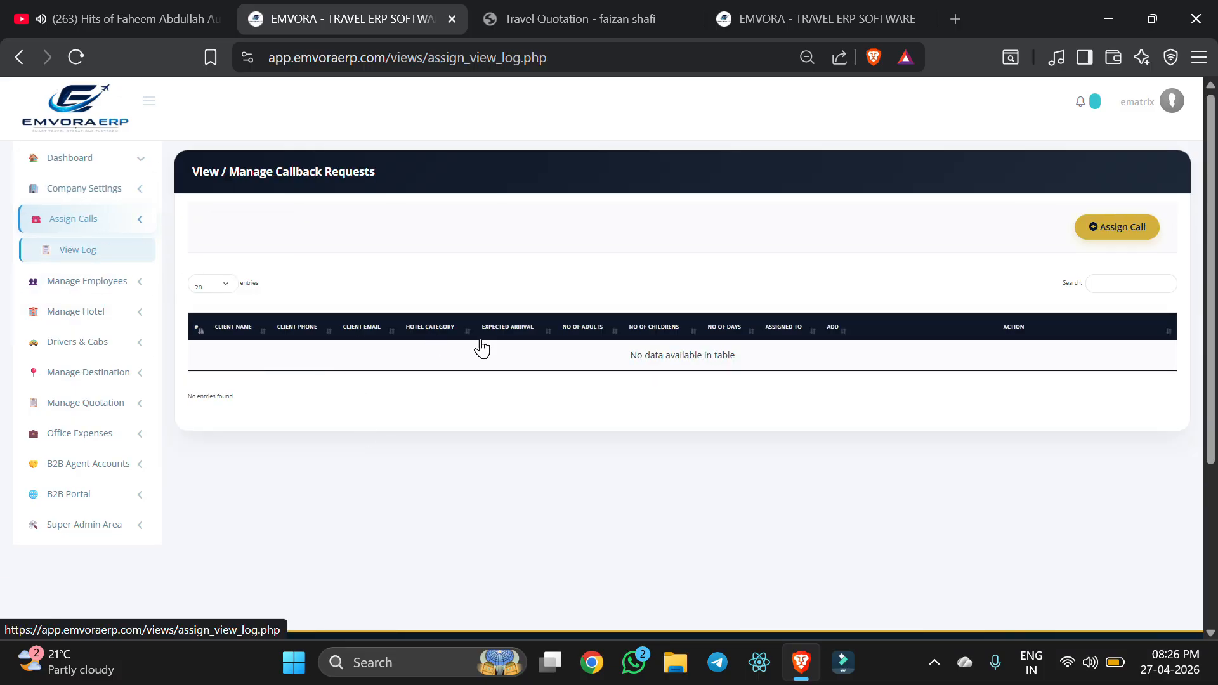
- Examine the company contact details, PDF content settings and cover page settings
{"action": "left_click", "coordinate": [108, 191]}
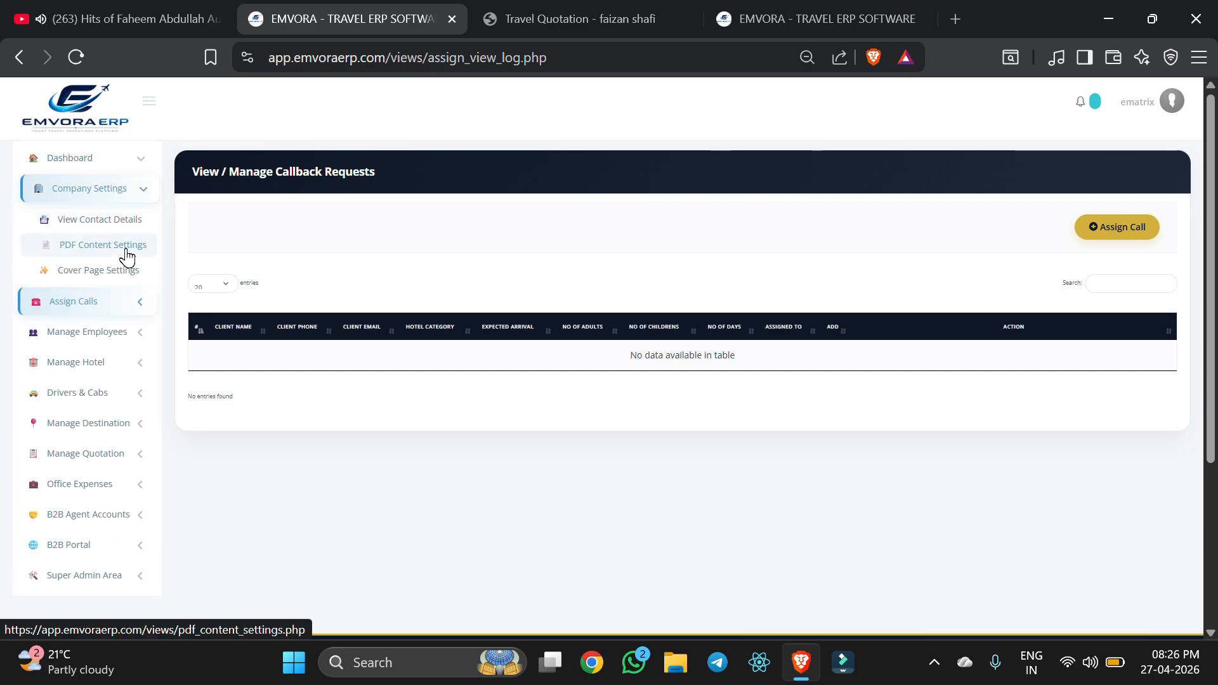
{"action": "left_click", "coordinate": [130, 229]}
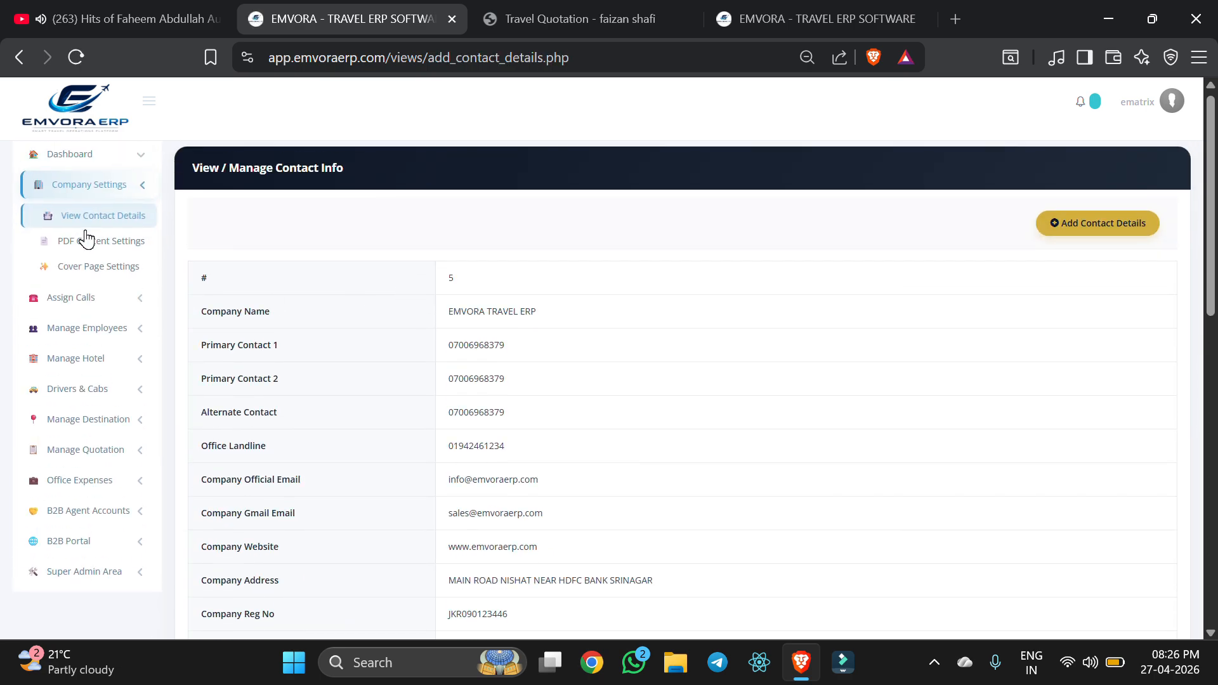
{"action": "left_click", "coordinate": [74, 253]}
{"action": "scroll", "coordinate": [428, 436], "scroll_direction": "down", "scroll_amount": 10}
{"action": "scroll", "coordinate": [432, 444], "scroll_direction": "up", "scroll_amount": 10}
{"action": "left_click", "coordinate": [127, 293]}
{"action": "scroll", "coordinate": [299, 412], "scroll_direction": "down", "scroll_amount": 10}
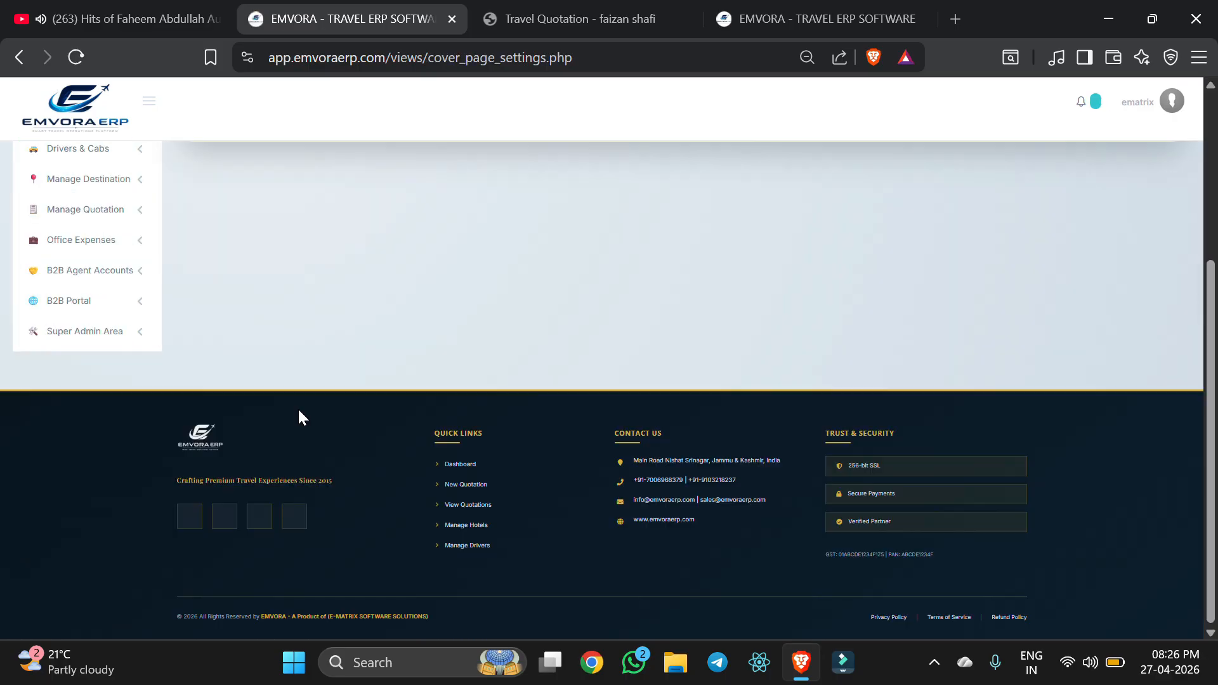
{"action": "scroll", "coordinate": [302, 417], "scroll_direction": "up", "scroll_amount": 10}
- Open the GULMARG INN ledger statement from the hotel list and examine its outstanding balance, ageing figures and transactions
{"action": "left_click", "coordinate": [76, 378]}
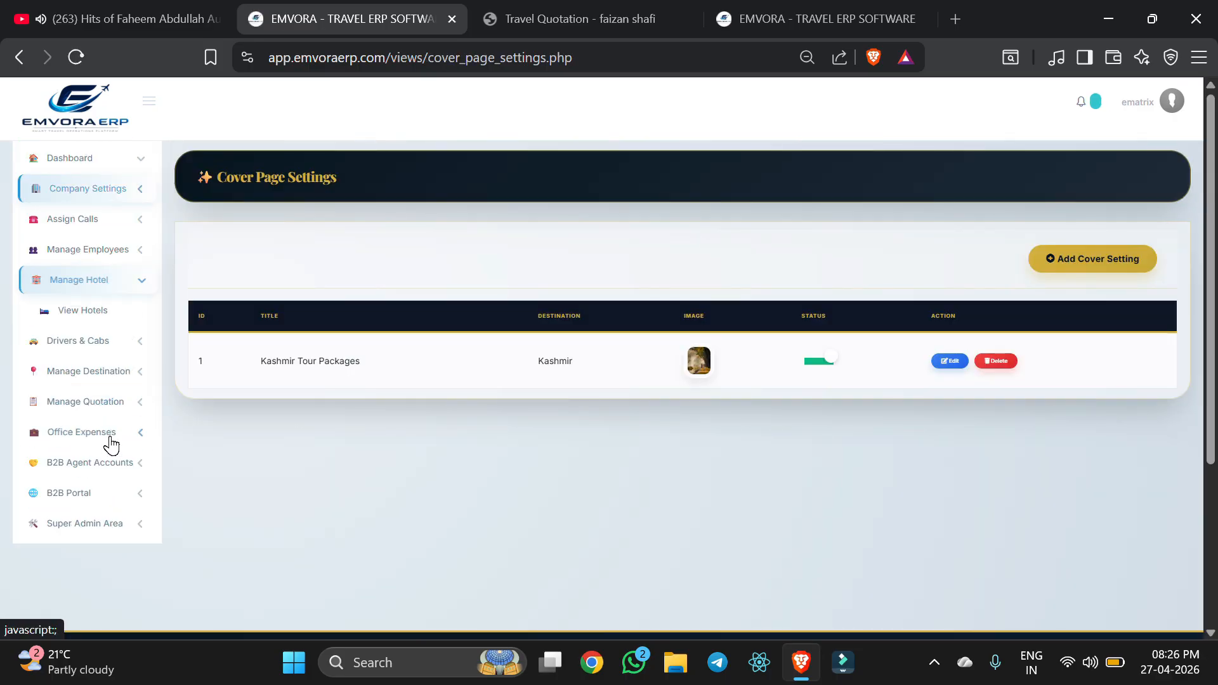
{"action": "left_click", "coordinate": [114, 307]}
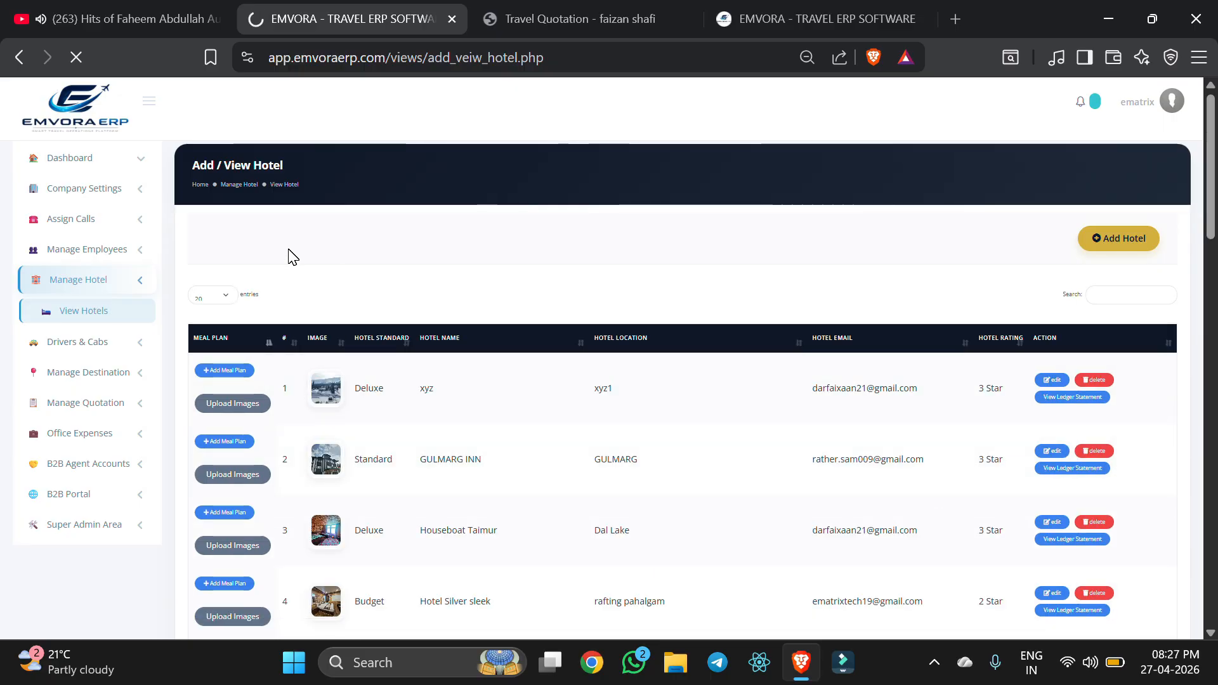
{"action": "left_click_drag", "start_coordinate": [184, 247], "coordinate": [326, 299]}
{"action": "left_click_drag", "start_coordinate": [441, 234], "coordinate": [612, 307]}
{"action": "left_click_drag", "start_coordinate": [697, 233], "coordinate": [837, 278]}
{"action": "left_click_drag", "start_coordinate": [958, 233], "coordinate": [1059, 314]}
{"action": "scroll", "coordinate": [1040, 316], "scroll_direction": "down", "scroll_amount": 3}
{"action": "left_click_drag", "start_coordinate": [209, 207], "coordinate": [959, 265]}
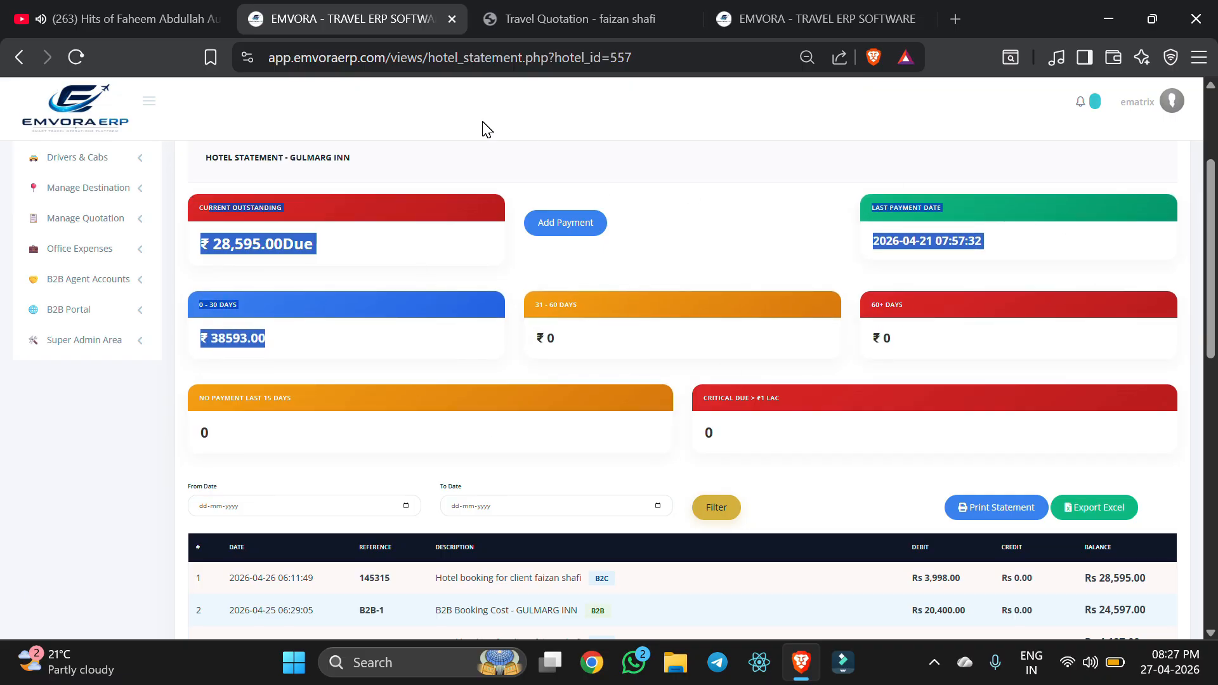
{"action": "left_click", "coordinate": [731, 257]}
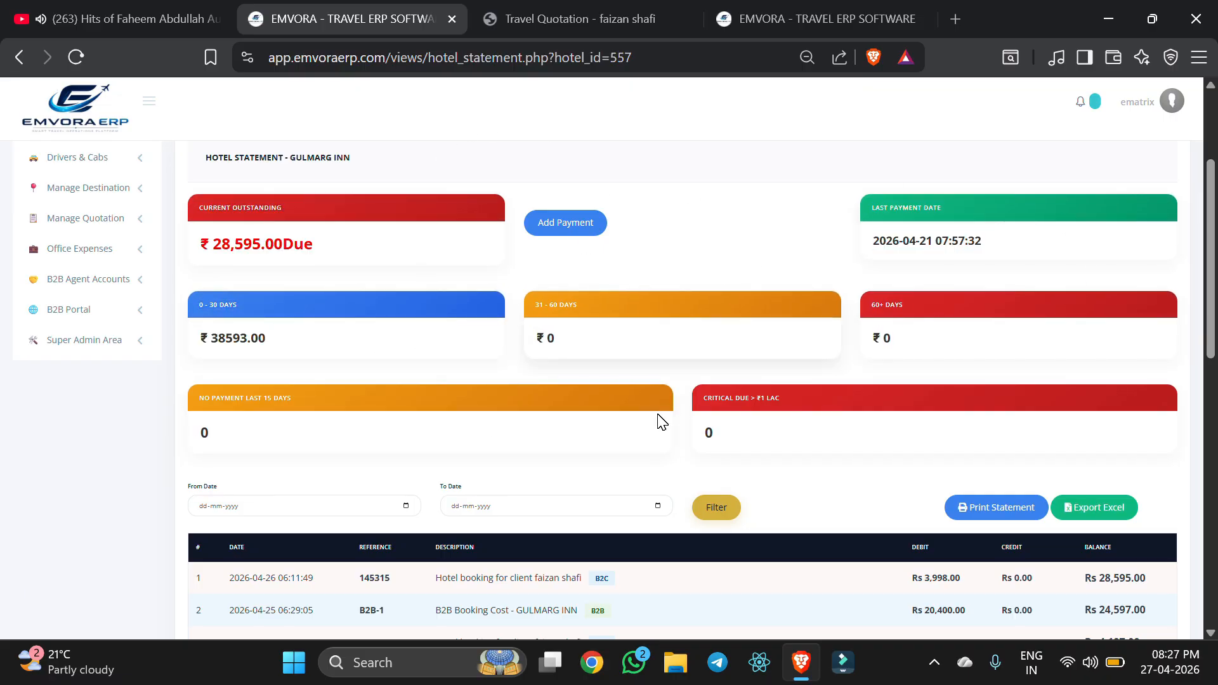
{"action": "scroll", "coordinate": [690, 440], "scroll_direction": "down", "scroll_amount": 10}
{"action": "scroll", "coordinate": [691, 440], "scroll_direction": "up", "scroll_amount": 8}
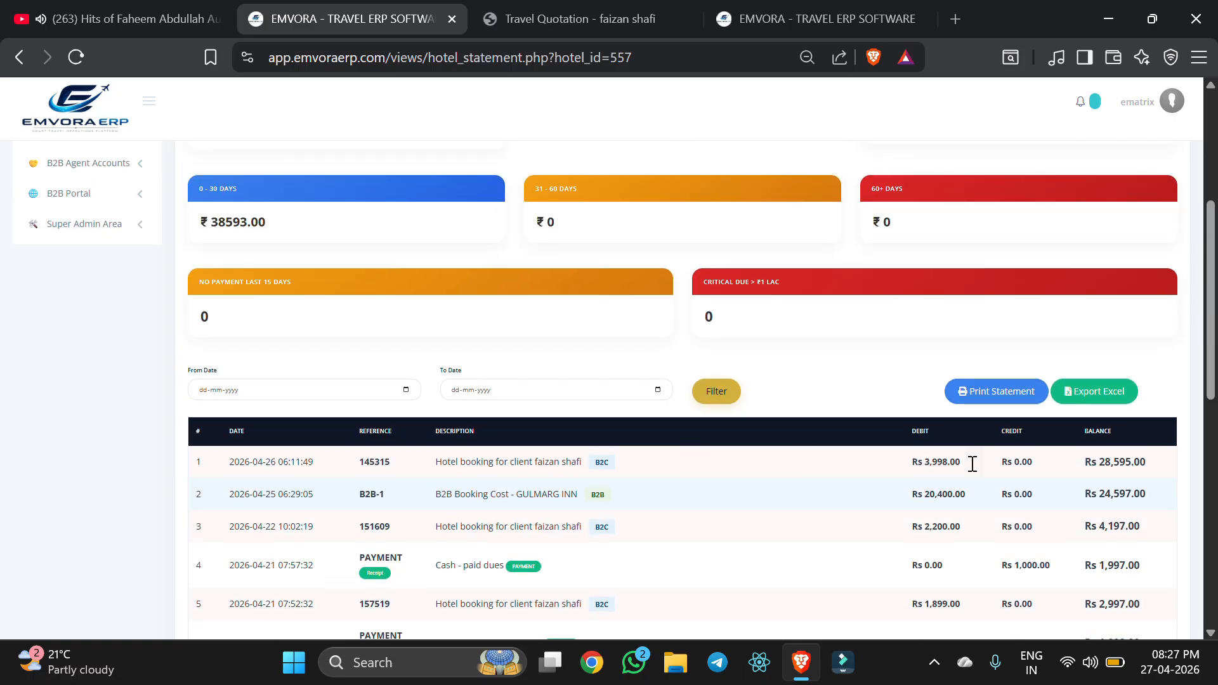
- Open the printable GULMARG INN account statement, cancel the print, review its entries and totals, and close it
{"action": "left_click", "coordinate": [1005, 392]}
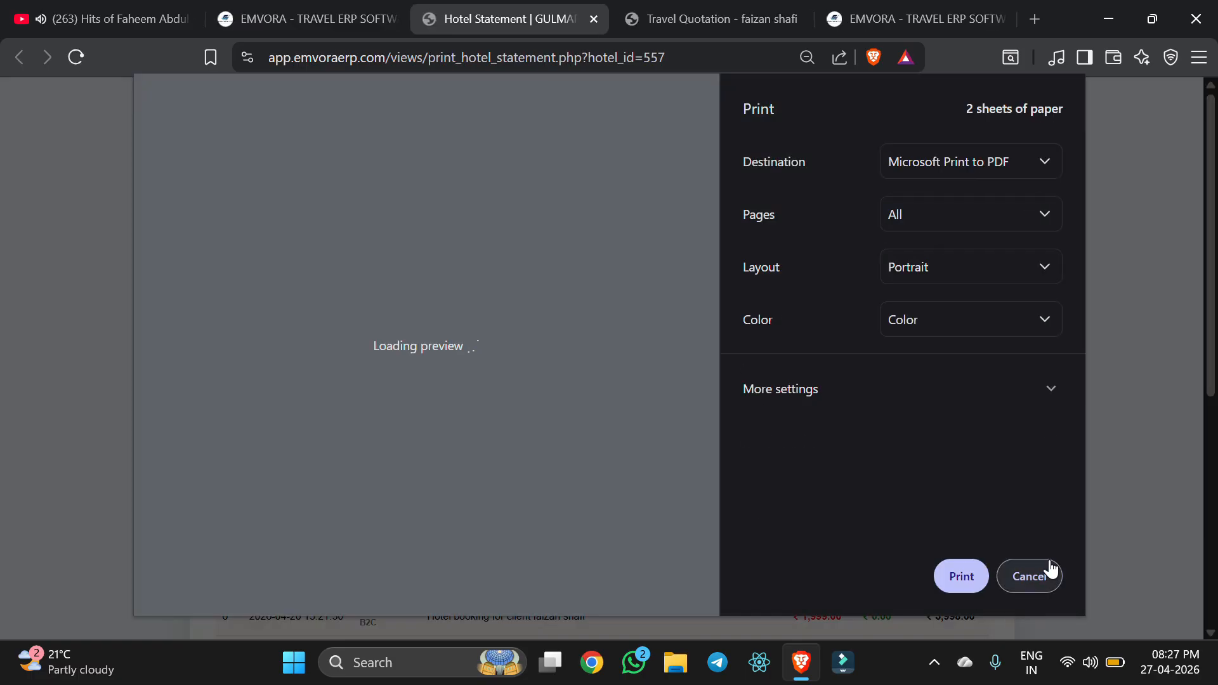
{"action": "left_click", "coordinate": [1043, 572]}
{"action": "scroll", "coordinate": [722, 475], "scroll_direction": "down", "scroll_amount": 5}
{"action": "scroll", "coordinate": [722, 476], "scroll_direction": "down", "scroll_amount": 1}
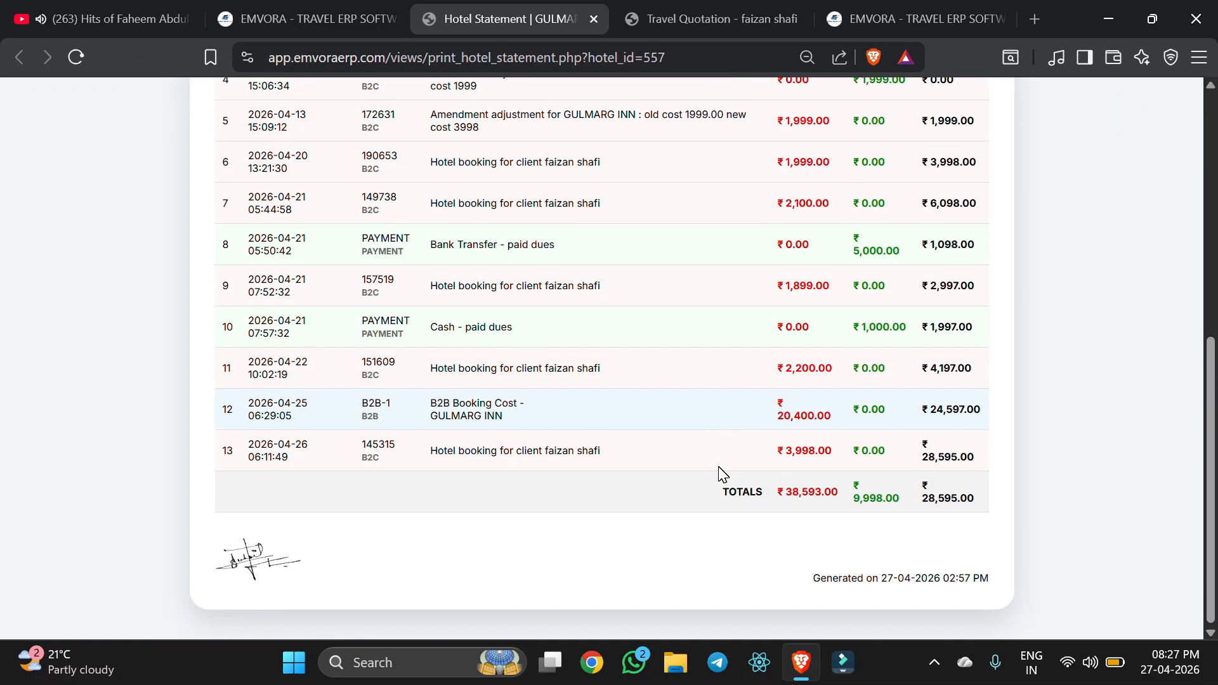
{"action": "scroll", "coordinate": [722, 475], "scroll_direction": "up", "scroll_amount": 5}
{"action": "scroll", "coordinate": [722, 475], "scroll_direction": "down", "scroll_amount": 4}
{"action": "scroll", "coordinate": [722, 476], "scroll_direction": "down", "scroll_amount": 3}
{"action": "scroll", "coordinate": [722, 476], "scroll_direction": "up", "scroll_amount": 5}
{"action": "scroll", "coordinate": [722, 476], "scroll_direction": "down", "scroll_amount": 5}
{"action": "scroll", "coordinate": [722, 476], "scroll_direction": "up", "scroll_amount": 5}
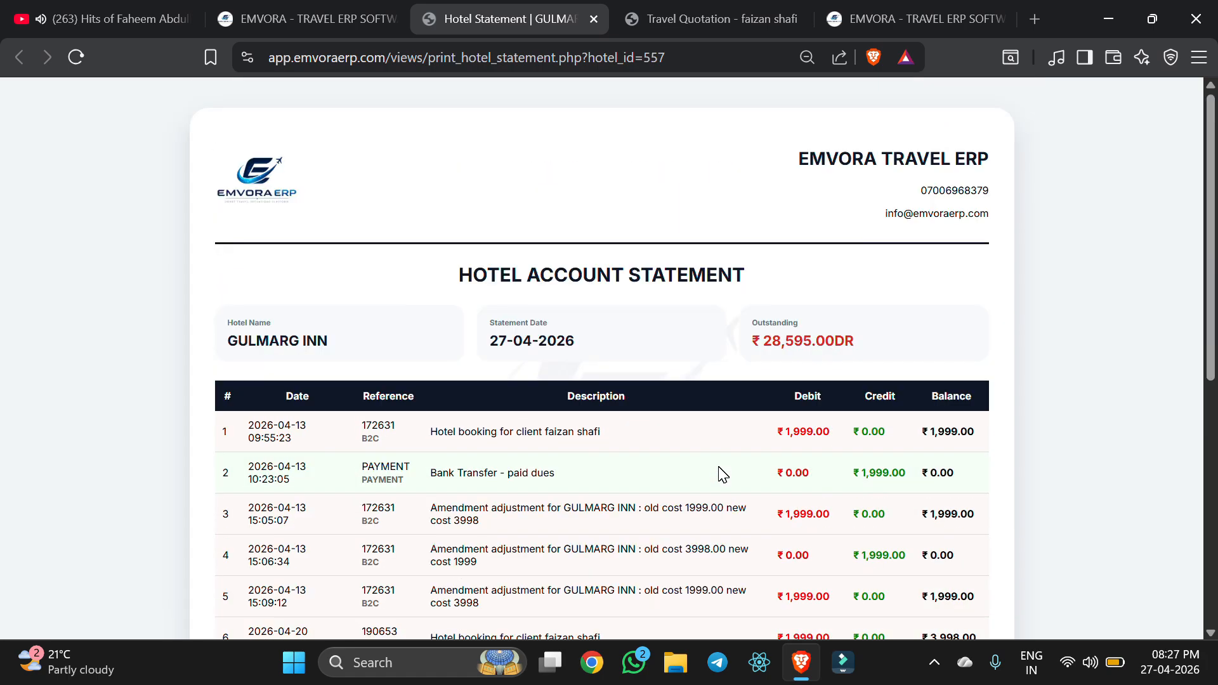
{"action": "left_click", "coordinate": [593, 19]}
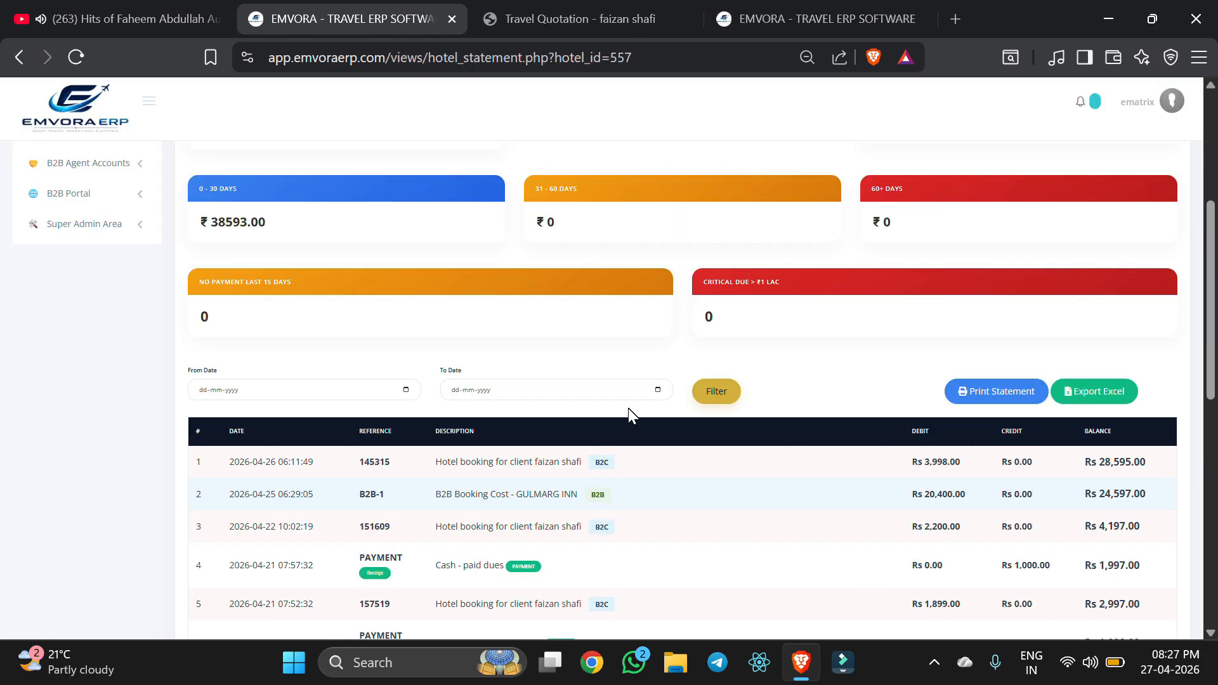
- Add a GULMARG INN payment of 15000 by Bank Transfer with the remark "xyz abcd" and save it
{"action": "left_click", "coordinate": [549, 413]}
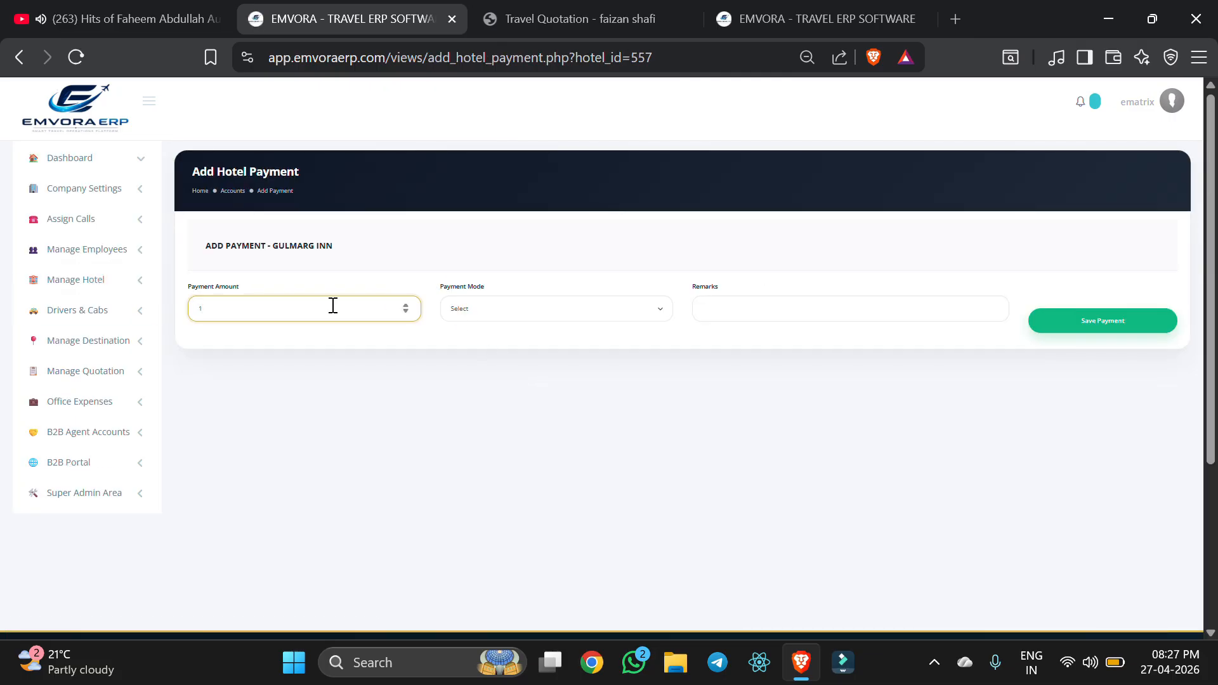
{"action": "left_click", "coordinate": [506, 310]}
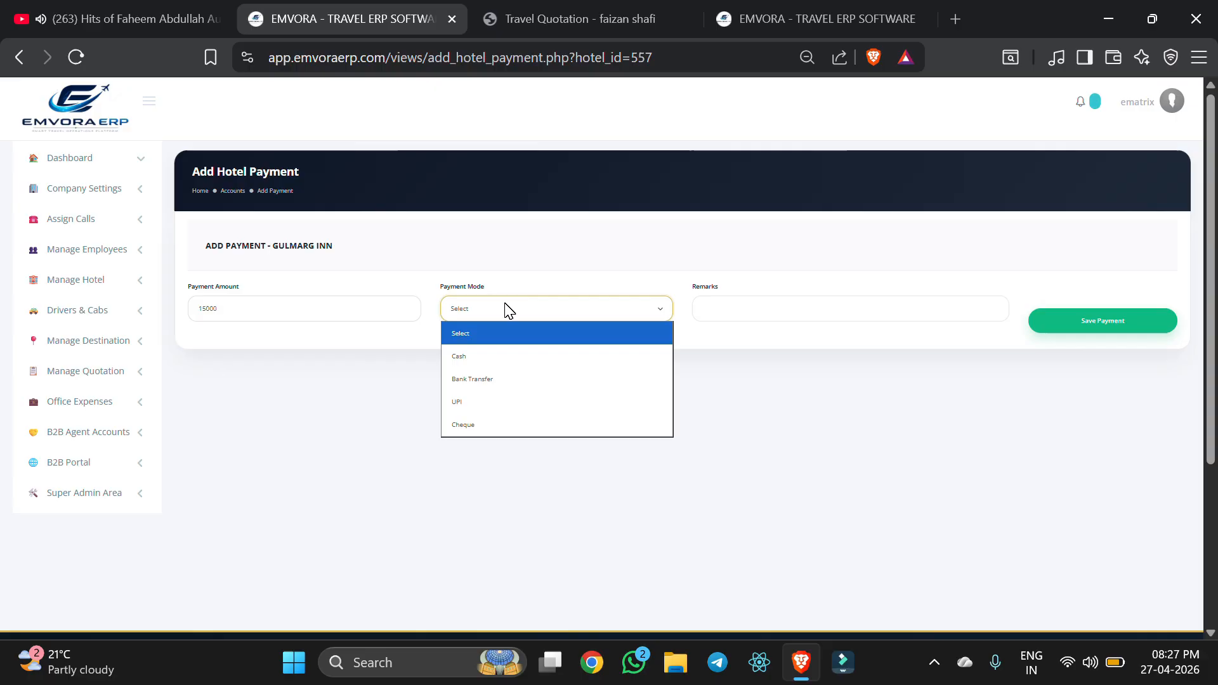
{"action": "left_click", "coordinate": [489, 388]}
{"action": "left_click", "coordinate": [787, 312]}
{"action": "left_click", "coordinate": [813, 363]}
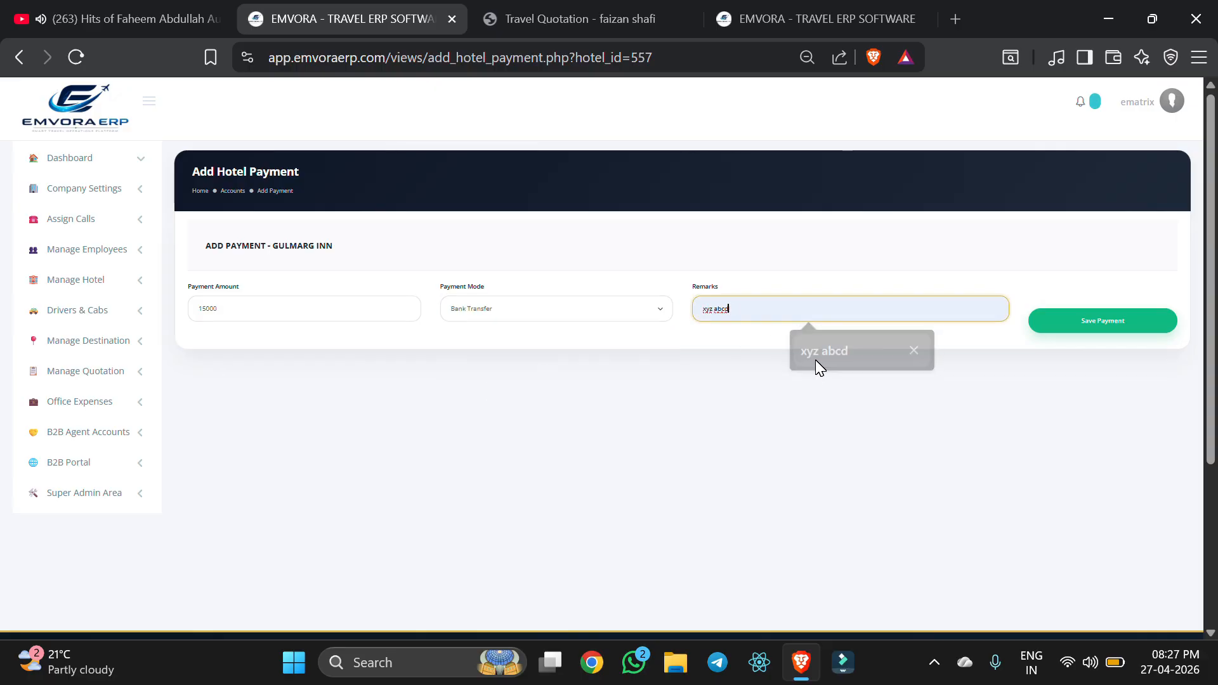
{"action": "left_click", "coordinate": [1122, 331]}
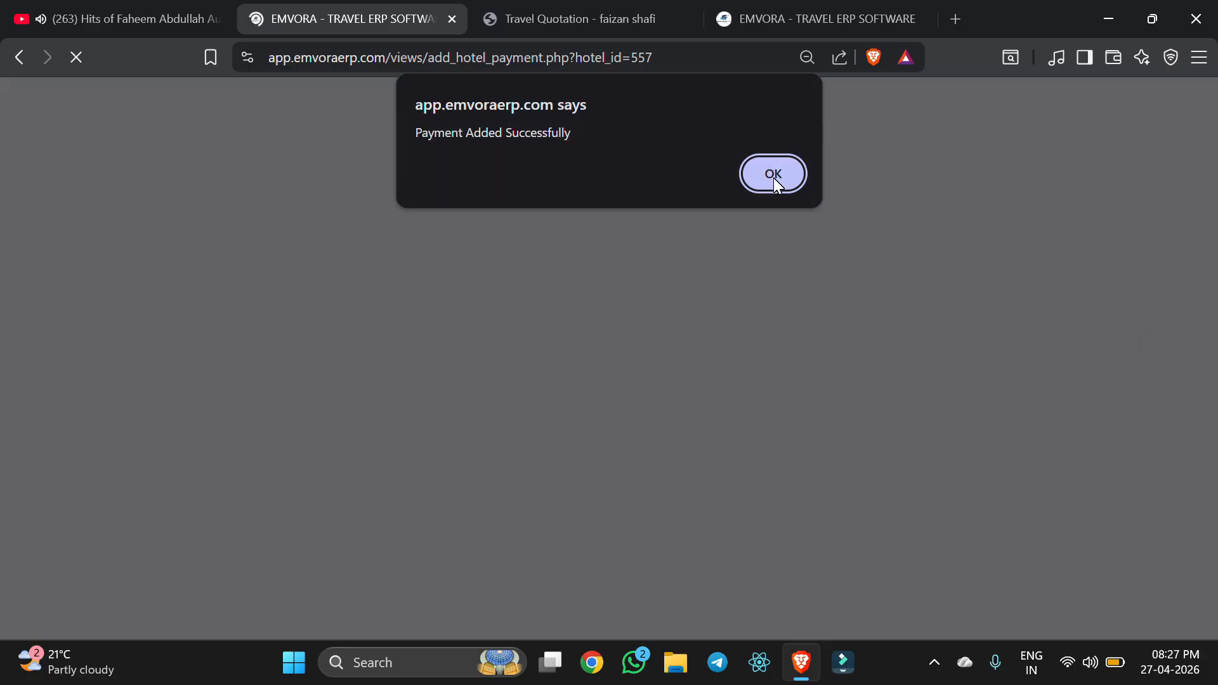
- Acknowledge the saved payment and examine the GULMARG INN ledger's new payment entry alongside its B2C and B2B booking entries
{"action": "left_click", "coordinate": [774, 174]}
{"action": "scroll", "coordinate": [704, 451], "scroll_direction": "down", "scroll_amount": 6}
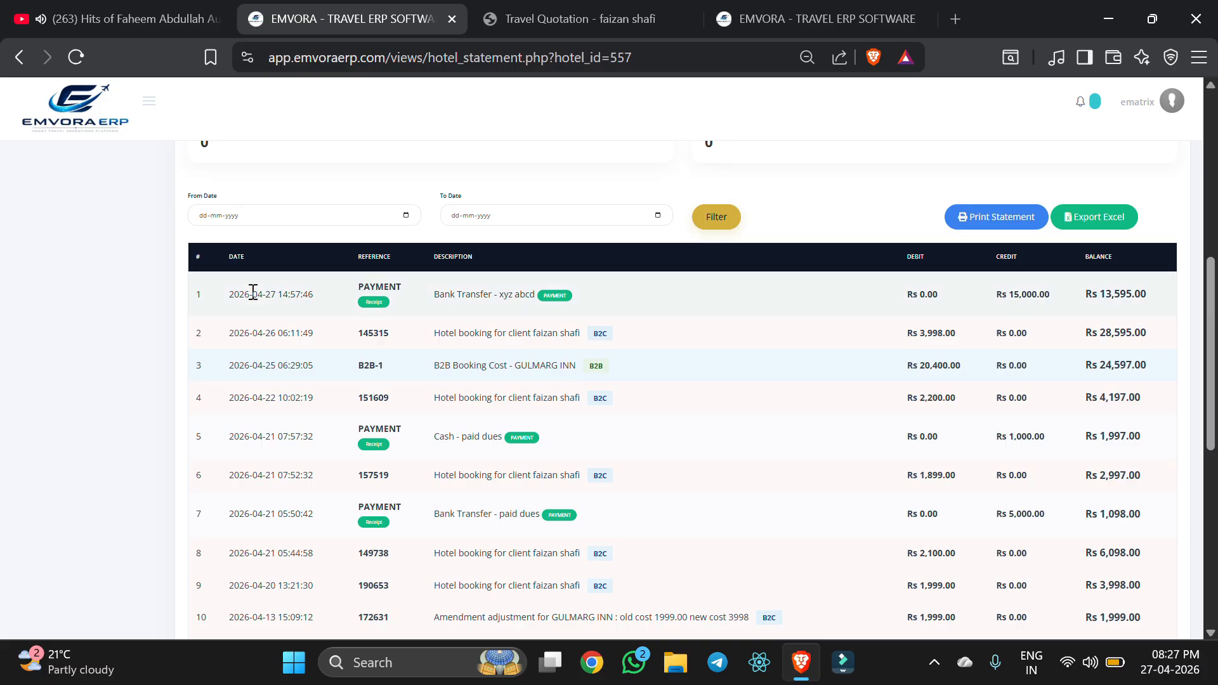
{"action": "left_click_drag", "start_coordinate": [521, 287], "coordinate": [1071, 304]}
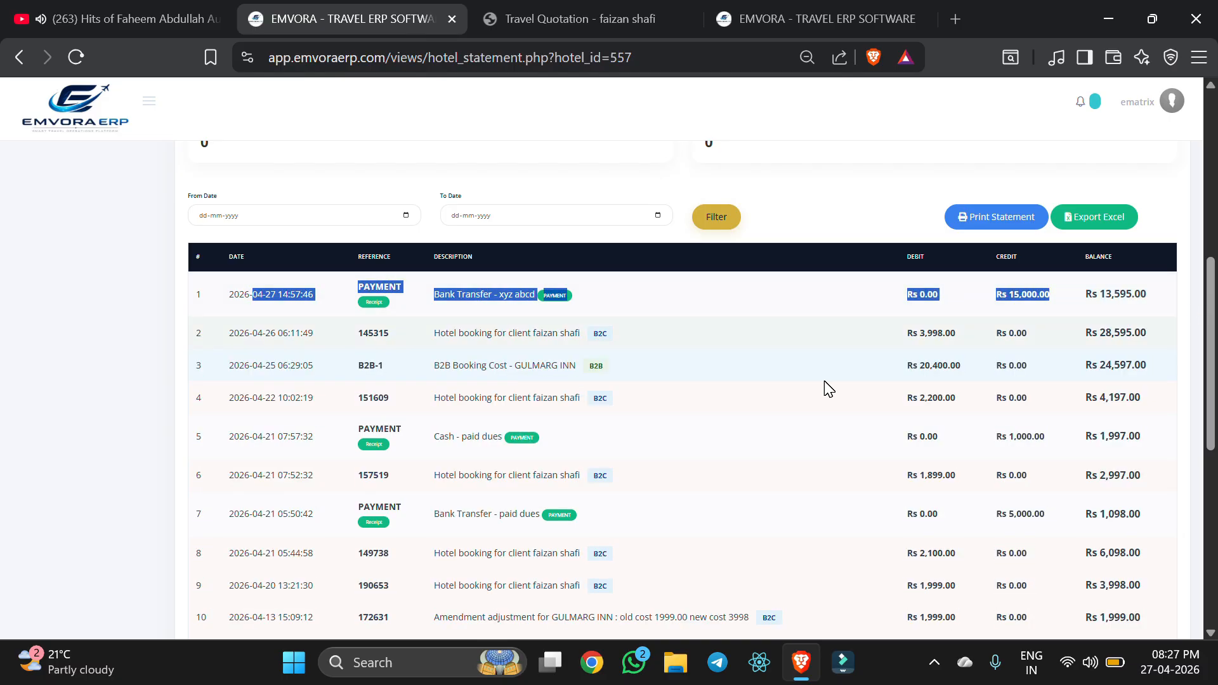
{"action": "left_click", "coordinate": [797, 392]}
{"action": "left_click_drag", "start_coordinate": [621, 342], "coordinate": [210, 359]}
{"action": "left_click", "coordinate": [611, 366]}
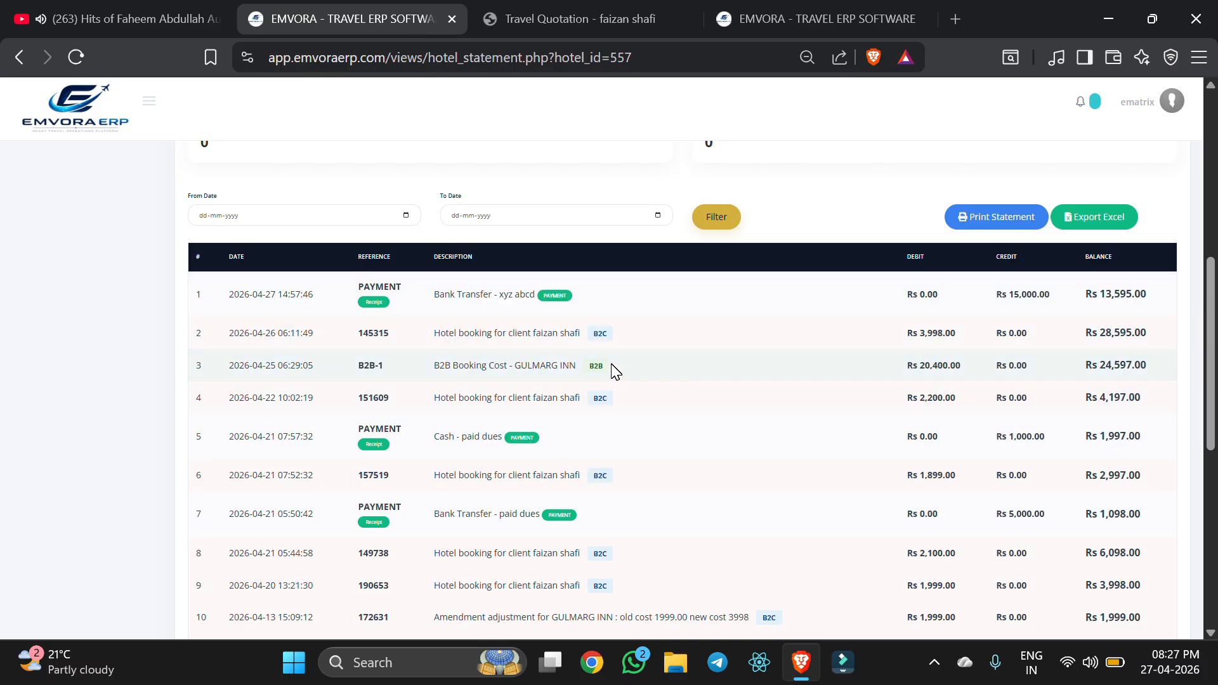
{"action": "left_click_drag", "start_coordinate": [612, 403], "coordinate": [275, 396]}
{"action": "left_click_drag", "start_coordinate": [398, 366], "coordinate": [314, 376]}
{"action": "mouse_move", "coordinate": [385, 349]}
{"action": "left_mouse_down"}
{"action": "mouse_move", "coordinate": [210, 365]}
{"action": "mouse_move", "coordinate": [362, 345]}
{"action": "left_mouse_up"}
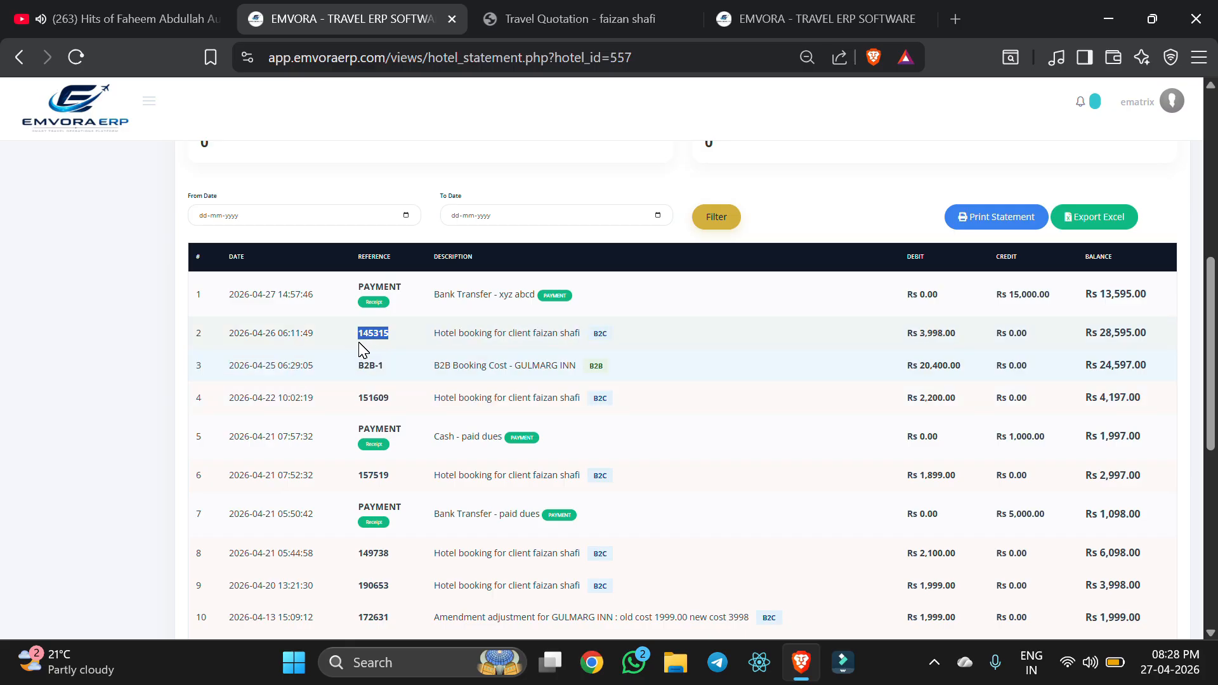
- Open the receipt for the newest GULMARG INN payment, cancel the print, close it, and review the remaining ledger entries
{"action": "left_click", "coordinate": [375, 303]}
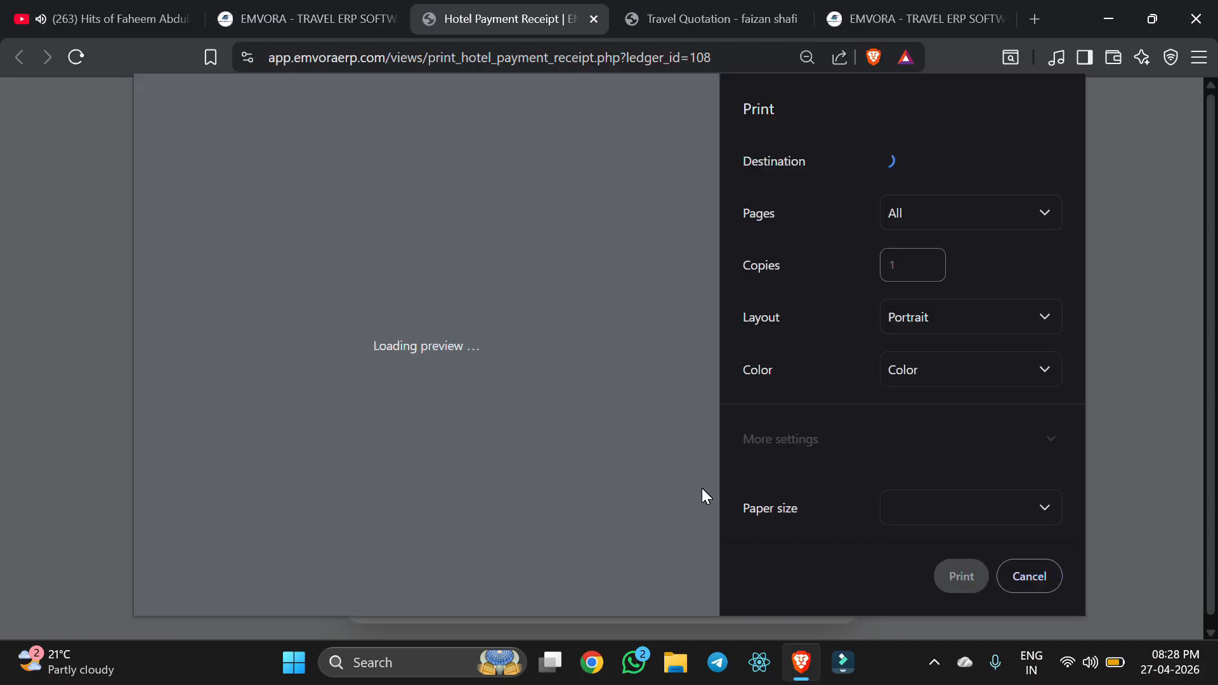
{"action": "left_click", "coordinate": [1031, 590]}
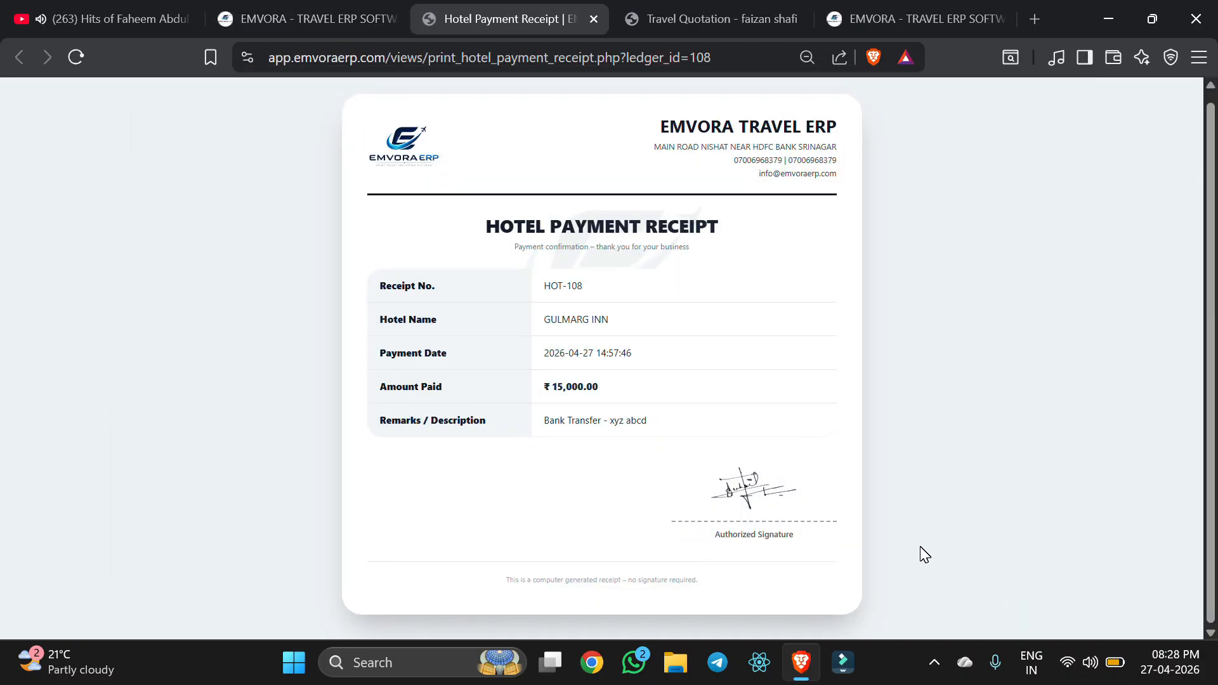
{"action": "left_click", "coordinate": [593, 19]}
{"action": "scroll", "coordinate": [555, 346], "scroll_direction": "down", "scroll_amount": 6}
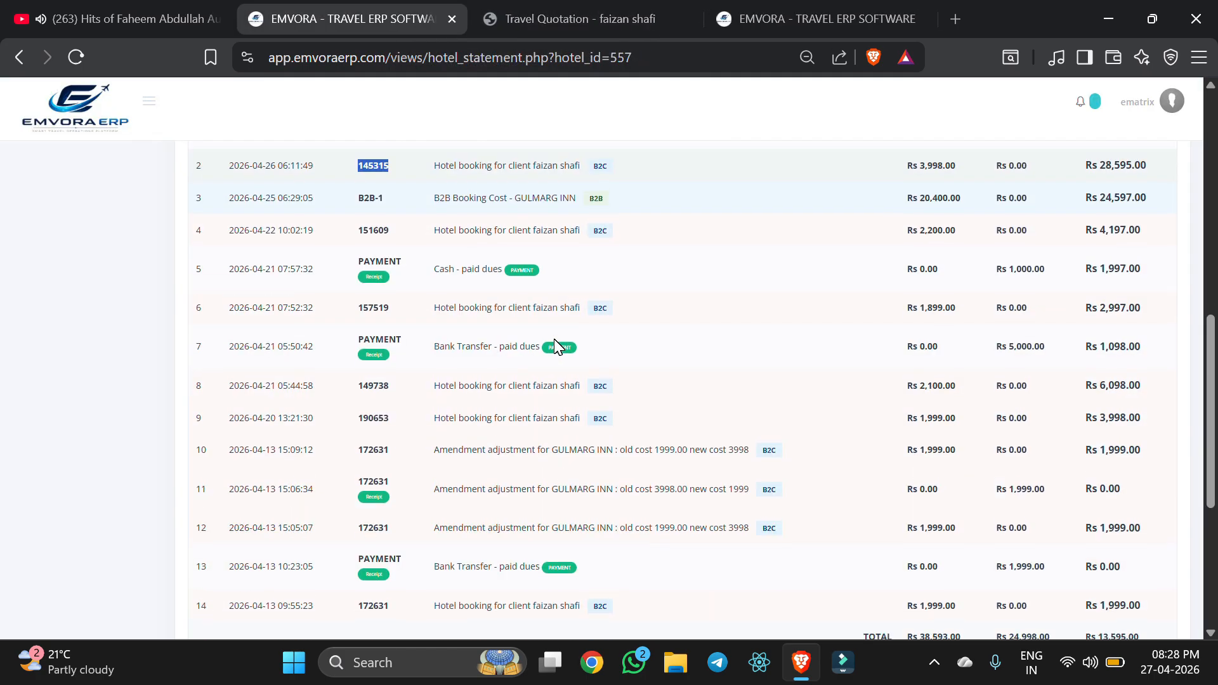
{"action": "scroll", "coordinate": [555, 345], "scroll_direction": "up", "scroll_amount": 15}
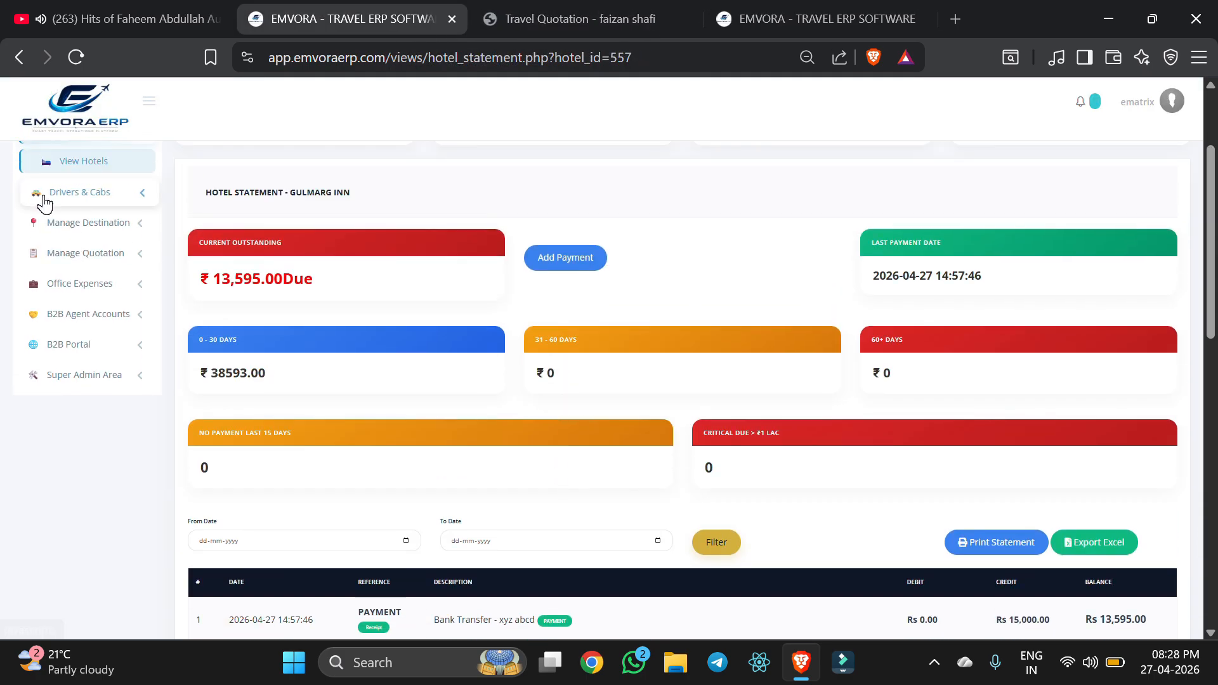
- Open the listed driver's statement and examine the outstanding balance and the B2C and B2B cab booking entries
{"action": "left_click", "coordinate": [52, 219]}
{"action": "scroll", "coordinate": [76, 333], "scroll_direction": "up", "scroll_amount": 1}
{"action": "left_click", "coordinate": [79, 314]}
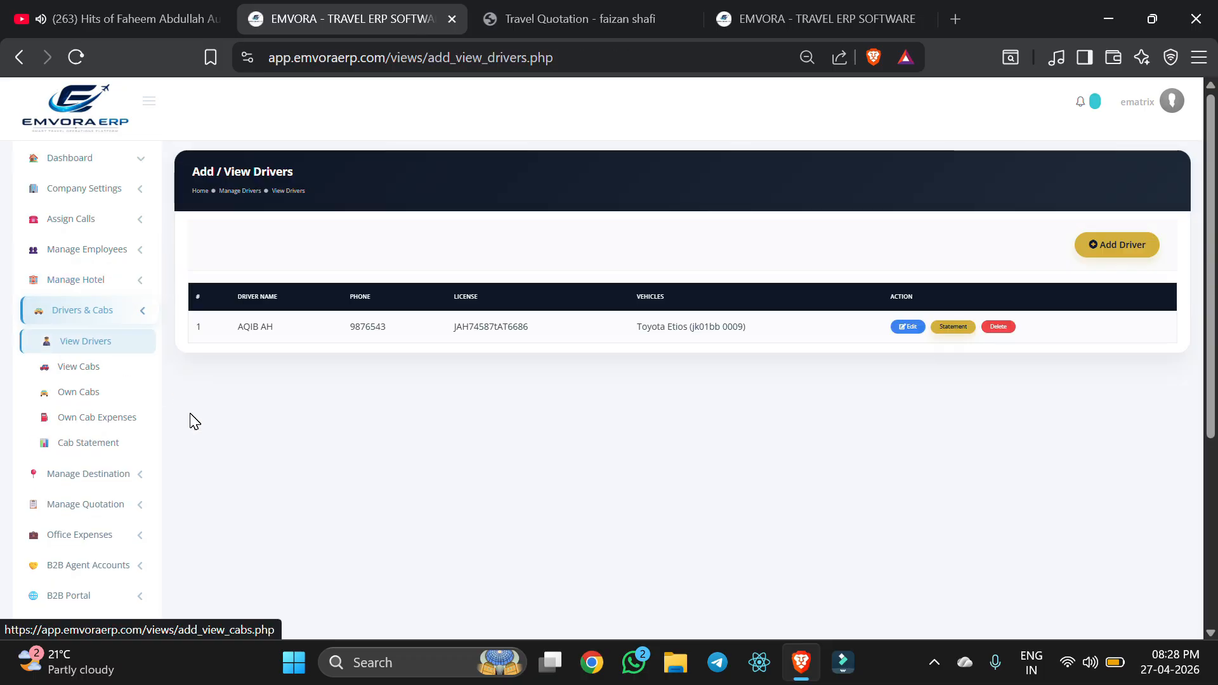
{"action": "left_click", "coordinate": [954, 327]}
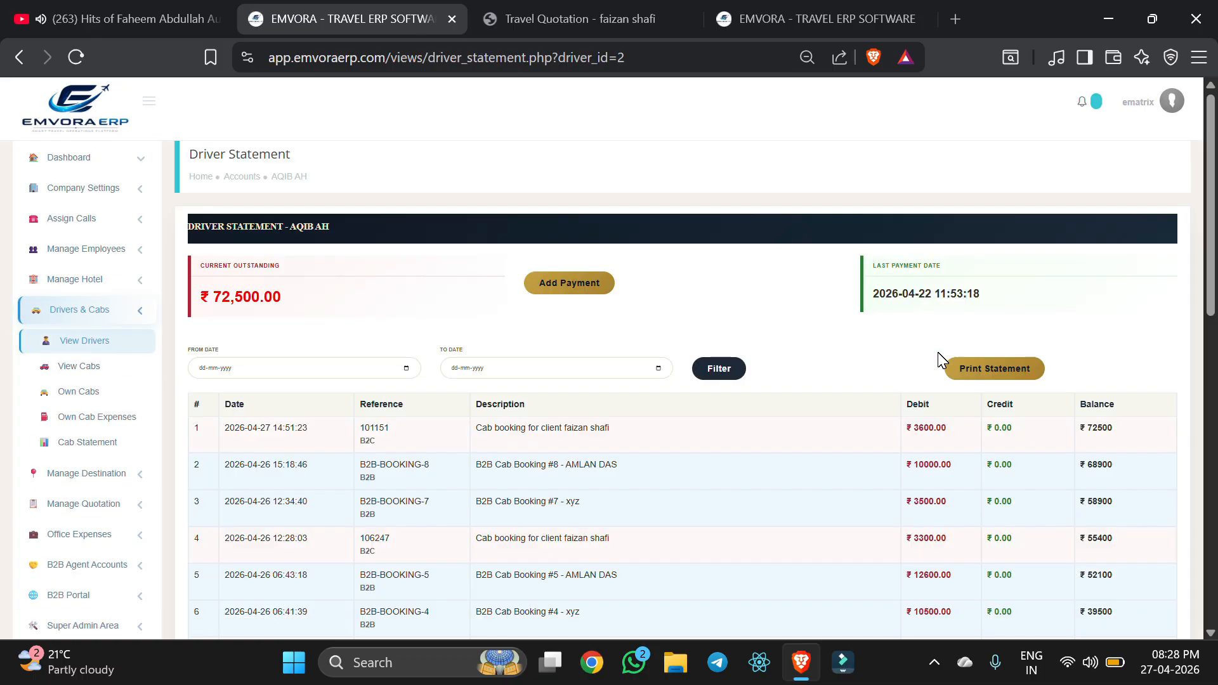
{"action": "scroll", "coordinate": [781, 536], "scroll_direction": "down", "scroll_amount": 10}
{"action": "scroll", "coordinate": [775, 535], "scroll_direction": "up", "scroll_amount": 10}
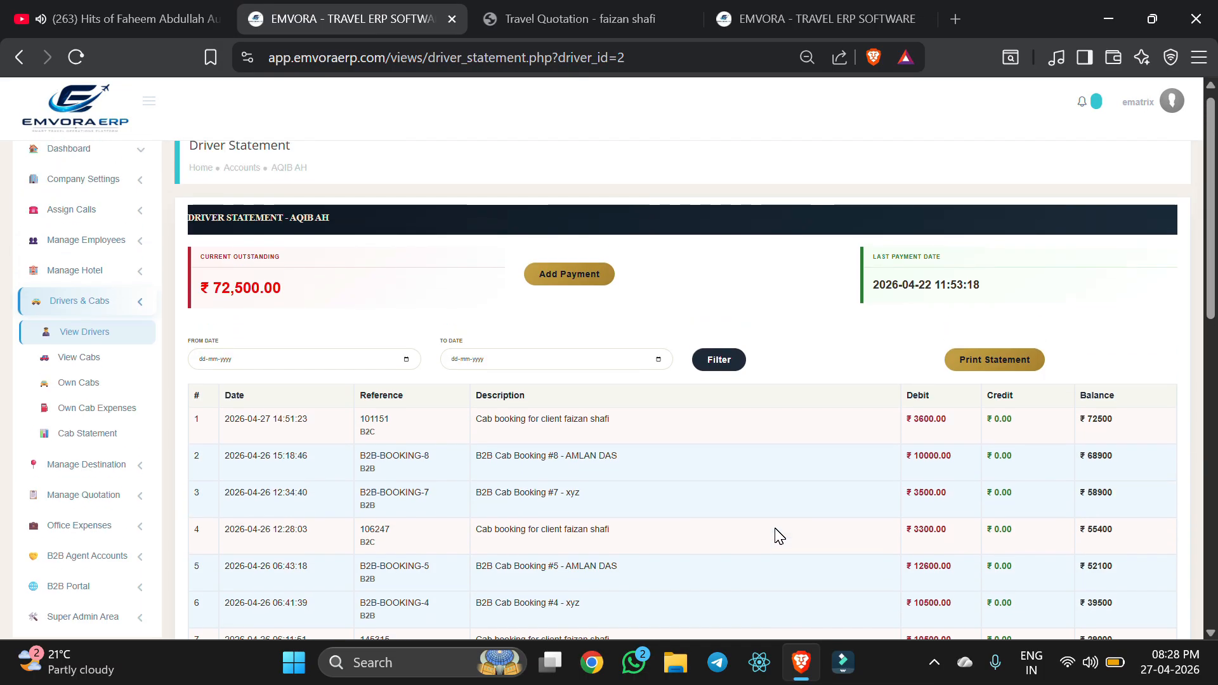
{"action": "scroll", "coordinate": [774, 535], "scroll_direction": "down", "scroll_amount": 3}
{"action": "left_click_drag", "start_coordinate": [459, 231], "coordinate": [710, 442]}
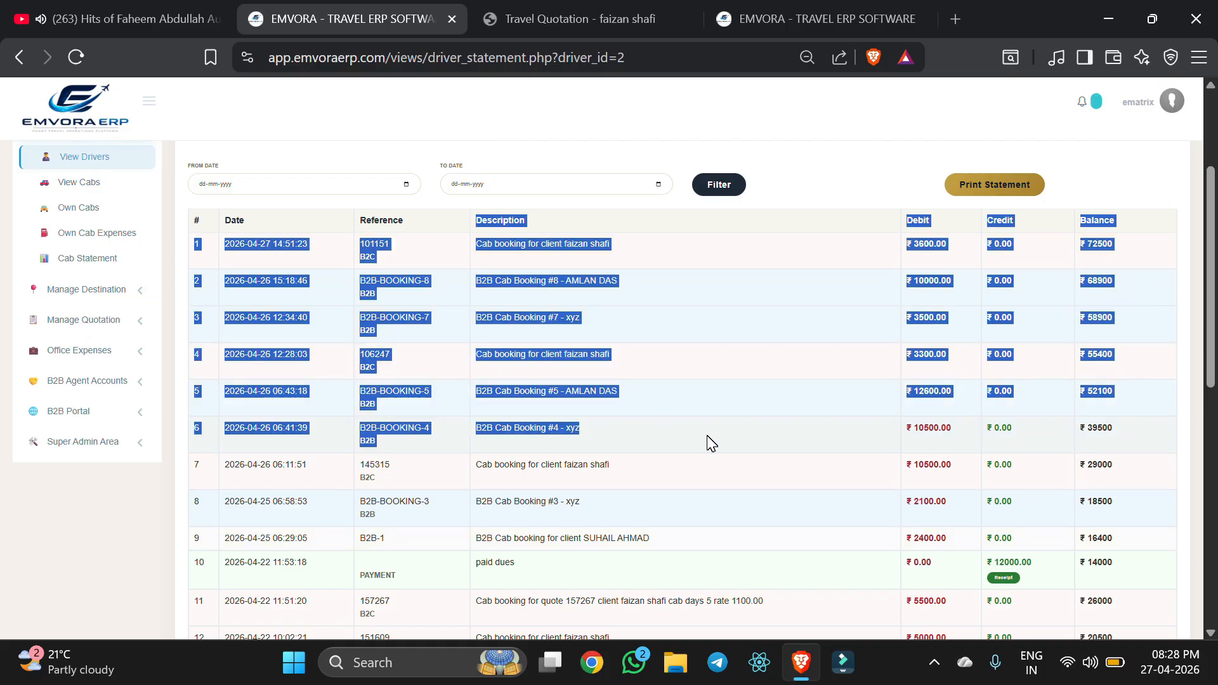
- Open the printable driver account statement, cancel the print, review its entries, and close it
{"action": "left_click", "coordinate": [956, 190]}
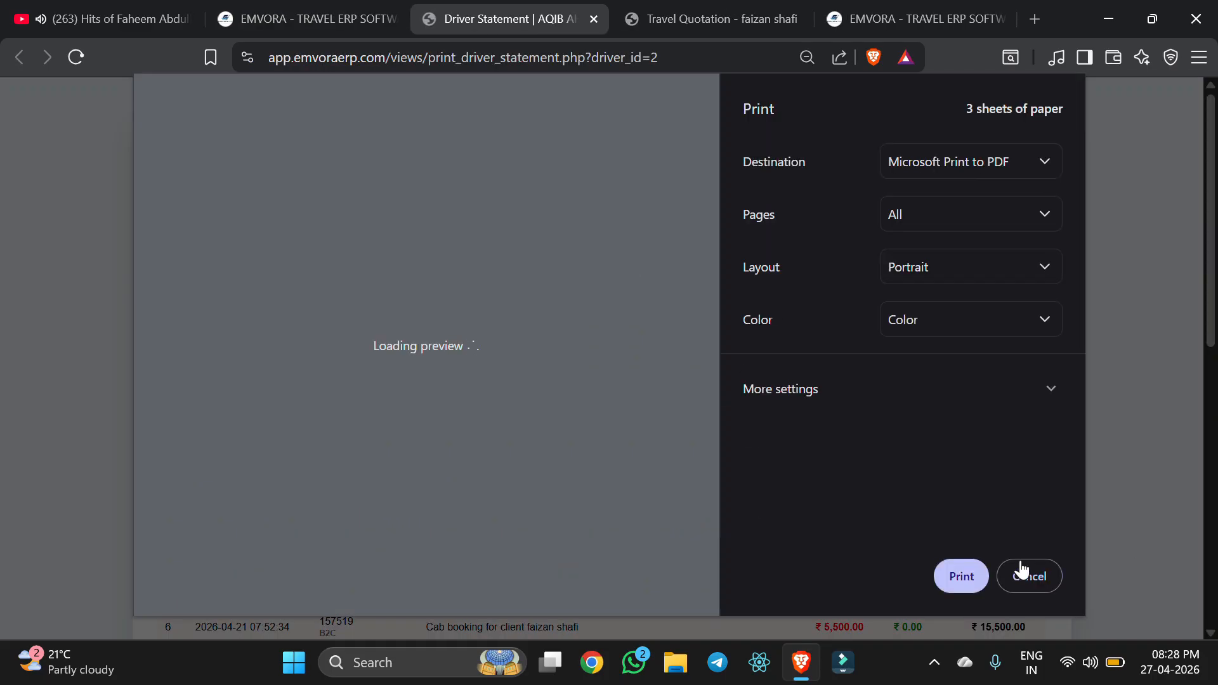
{"action": "left_click", "coordinate": [1021, 574]}
{"action": "scroll", "coordinate": [1020, 563], "scroll_direction": "down", "scroll_amount": 10}
{"action": "scroll", "coordinate": [1020, 564], "scroll_direction": "up", "scroll_amount": 10}
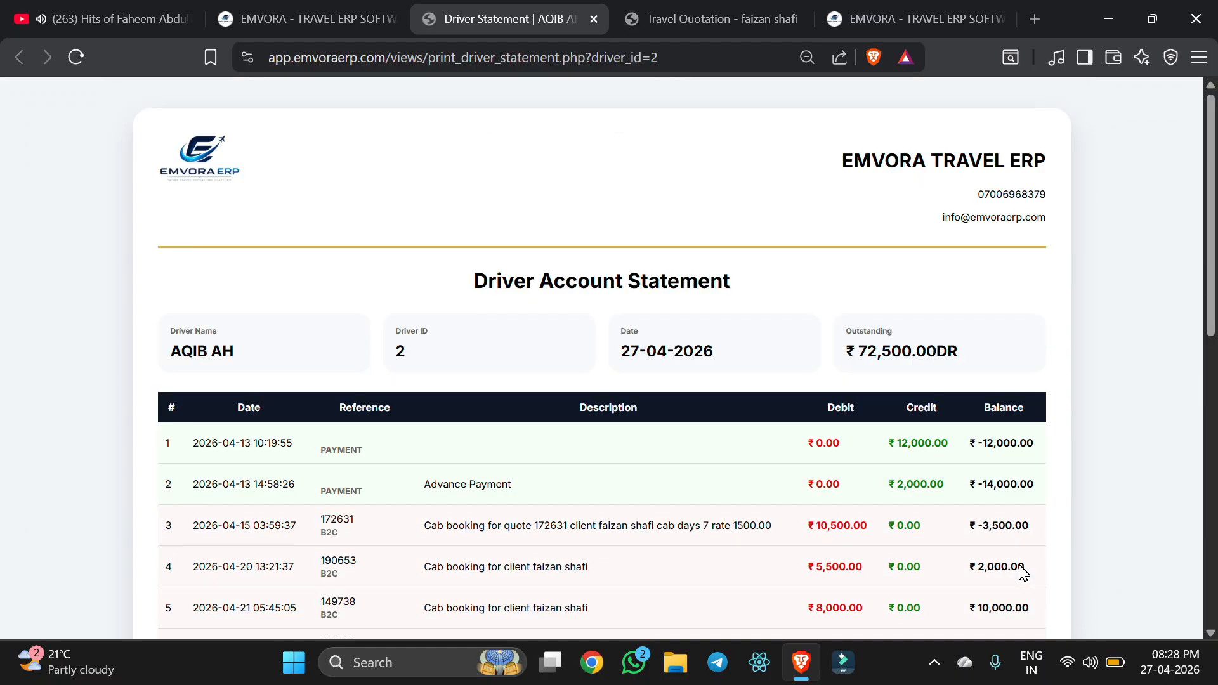
{"action": "scroll", "coordinate": [577, 416], "scroll_direction": "up", "scroll_amount": 3}
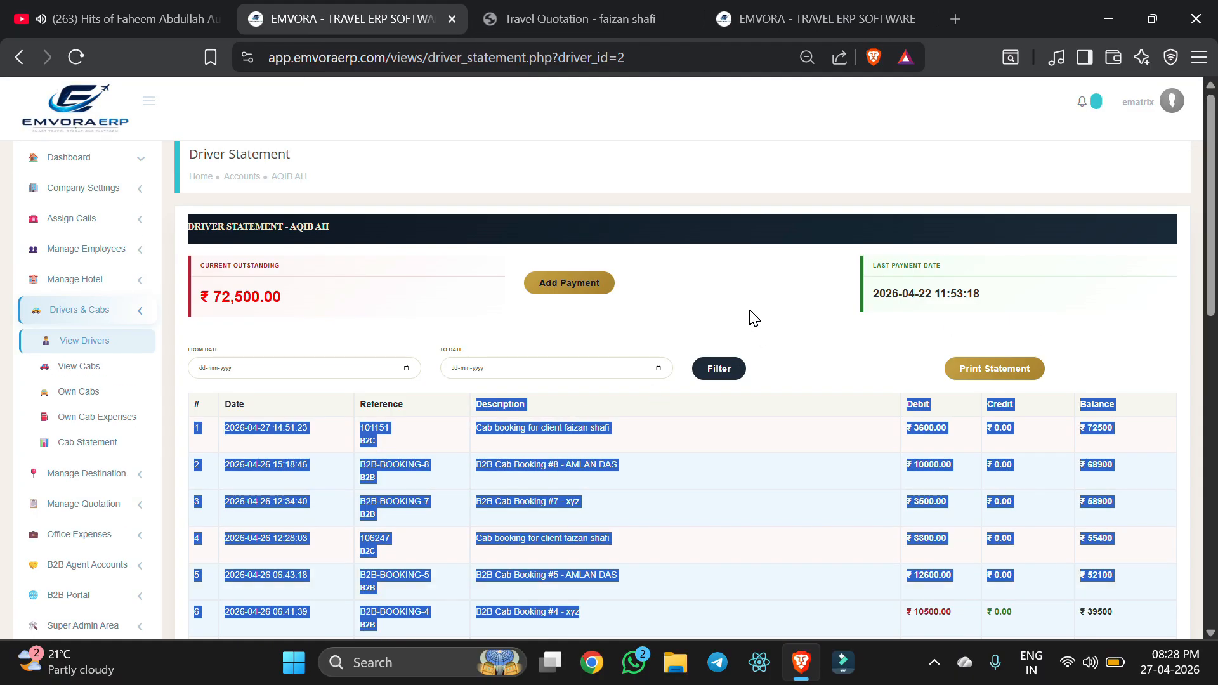
- Add a driver payment of 70000 with the remark "xyz abcd", save it, and check the outstanding balance and last payment date
{"action": "left_click", "coordinate": [603, 304]}
{"action": "left_click", "coordinate": [589, 289]}
{"action": "left_click", "coordinate": [473, 178]}
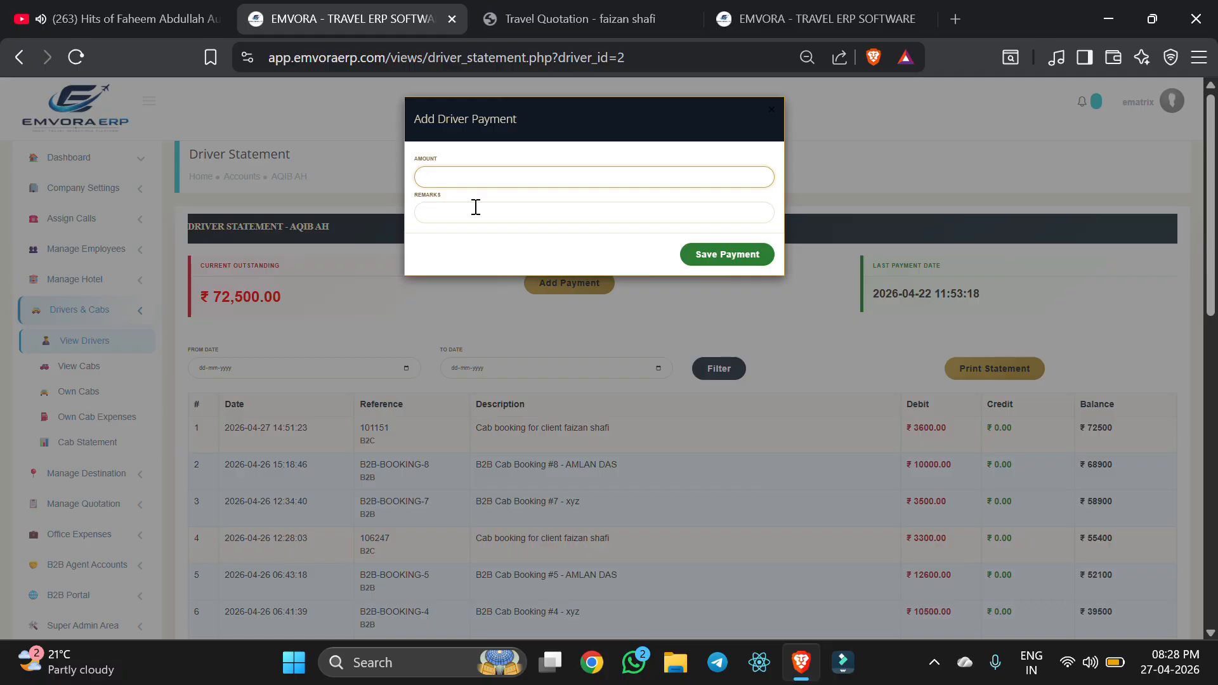
{"action": "type", "text": "70000"}
{"action": "left_click", "coordinate": [476, 207]}
{"action": "type", "text": "x"}
{"action": "left_click", "coordinate": [544, 253]}
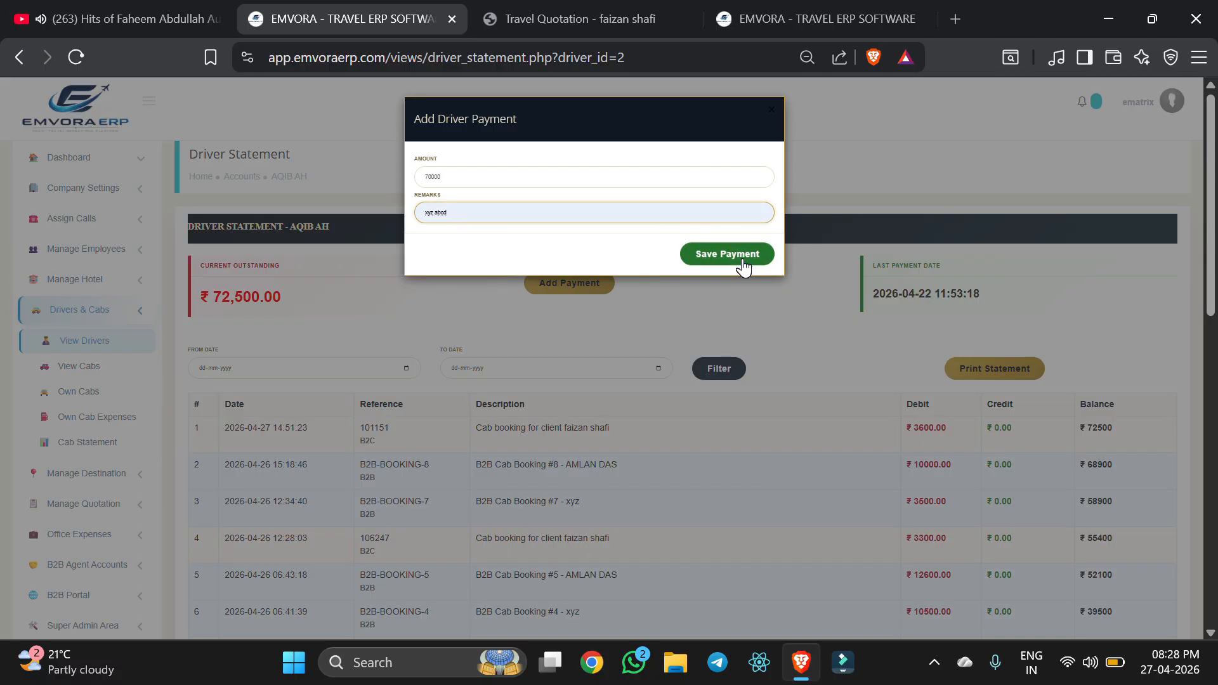
{"action": "left_click", "coordinate": [727, 254]}
{"action": "left_click", "coordinate": [610, 409]}
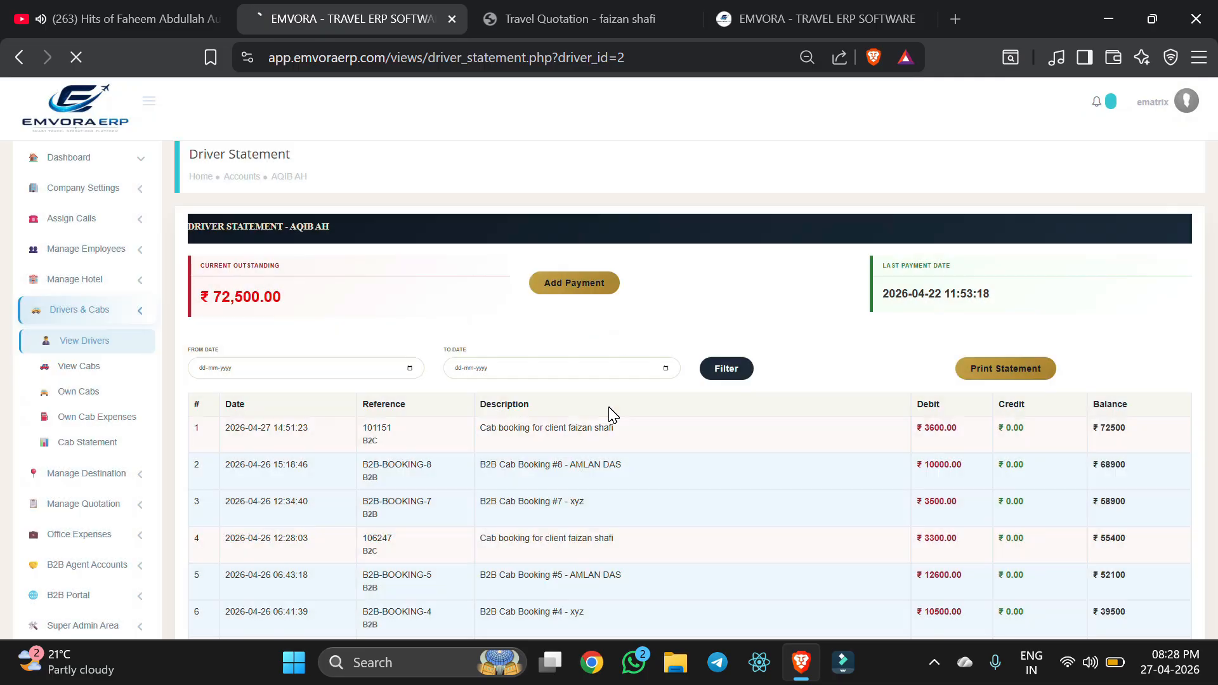
{"action": "left_click_drag", "start_coordinate": [190, 299], "coordinate": [327, 302]}
{"action": "left_click_drag", "start_coordinate": [865, 298], "coordinate": [1107, 336]}
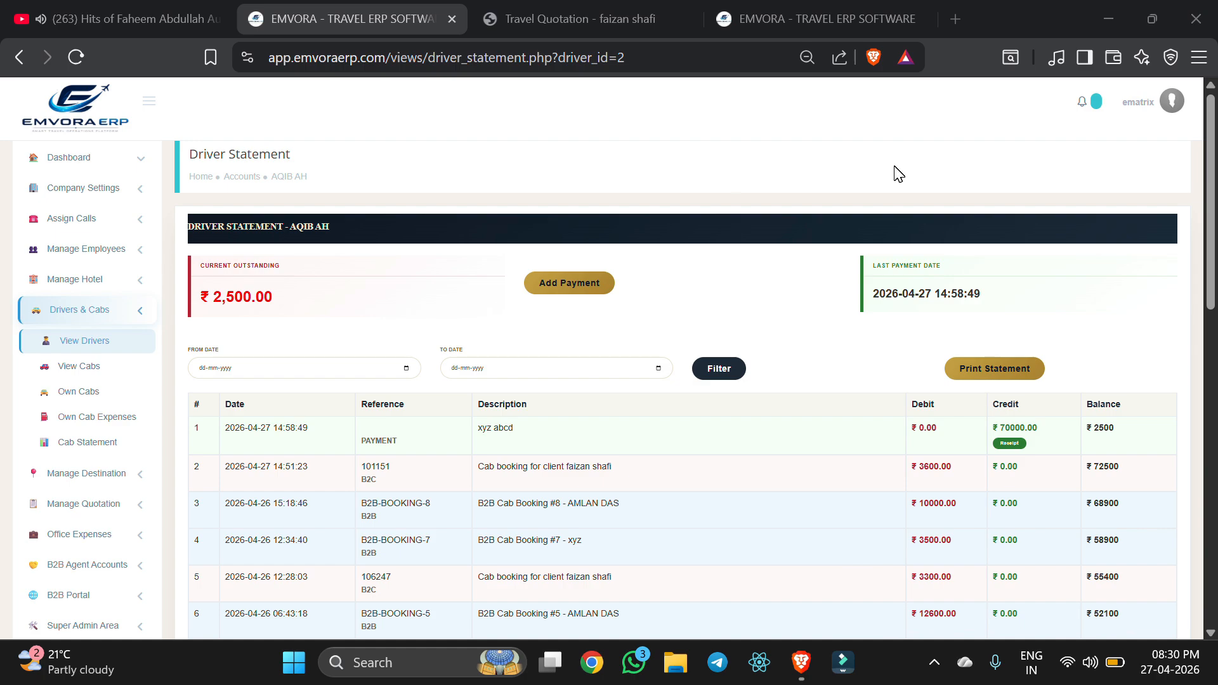
- Review the own cab expense ledger, the own vehicle registry, and the cab expense statement
{"action": "left_click", "coordinate": [98, 418]}
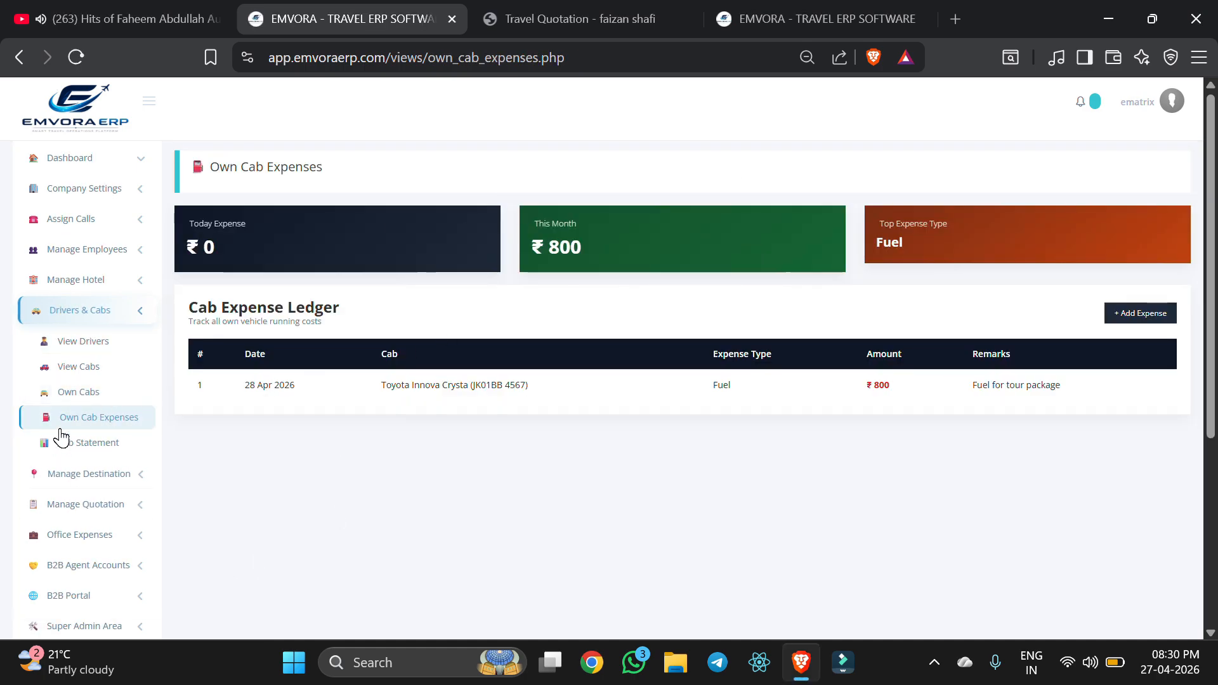
{"action": "left_click", "coordinate": [42, 393]}
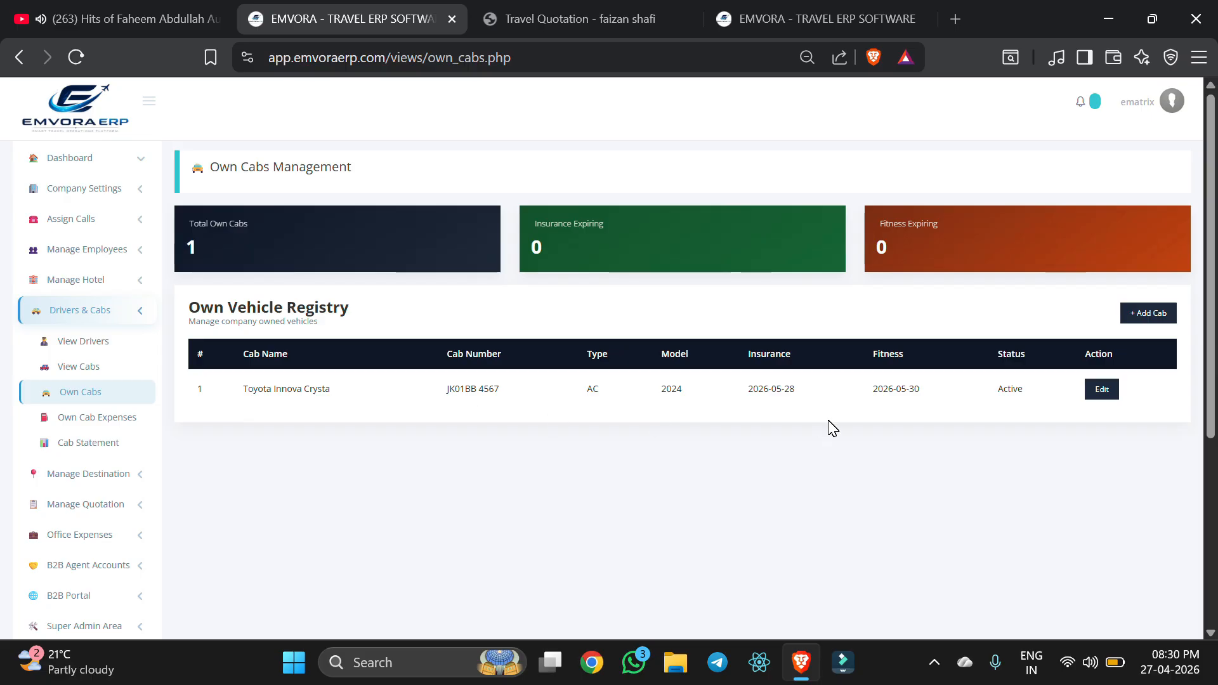
{"action": "left_click", "coordinate": [94, 444]}
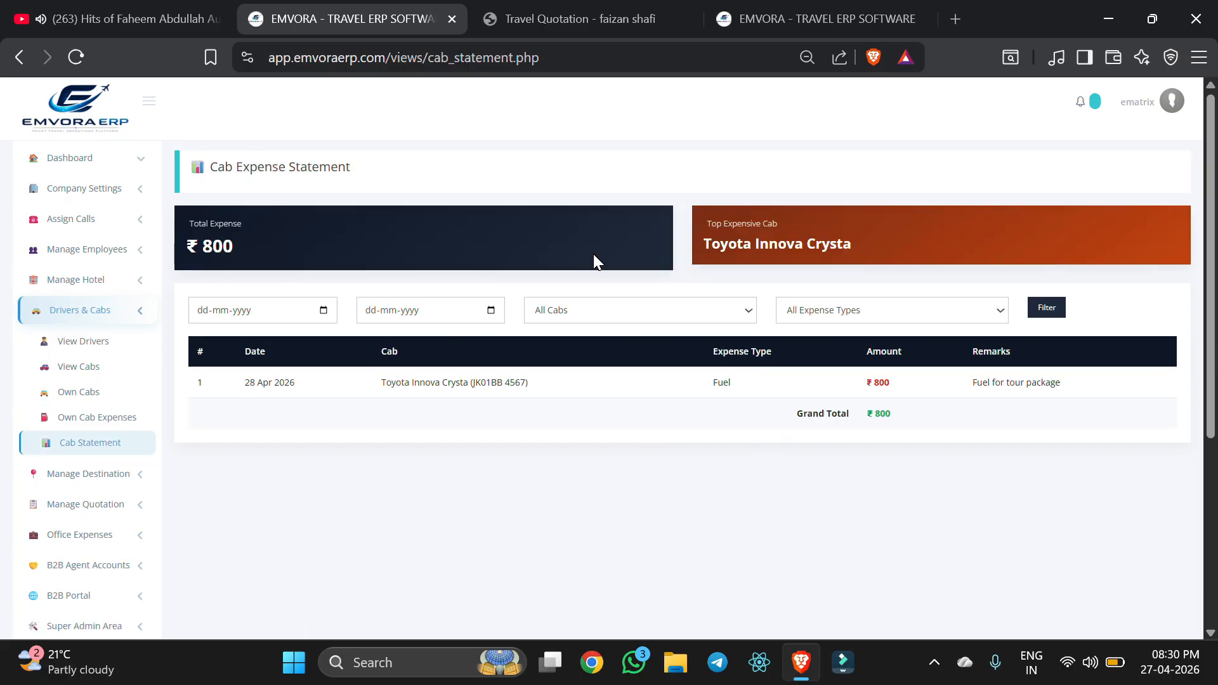
- Open the office expense management page
{"action": "left_click", "coordinate": [89, 535]}
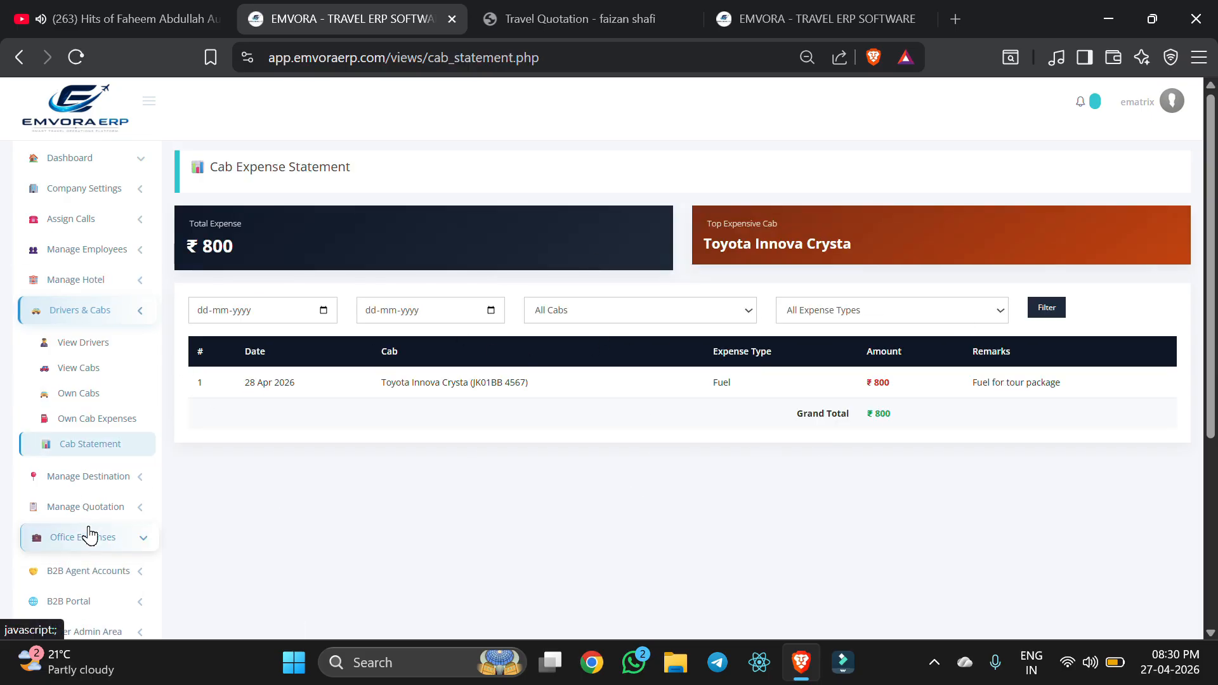
{"action": "scroll", "coordinate": [107, 379], "scroll_direction": "down", "scroll_amount": 2}
{"action": "left_click", "coordinate": [103, 310]}
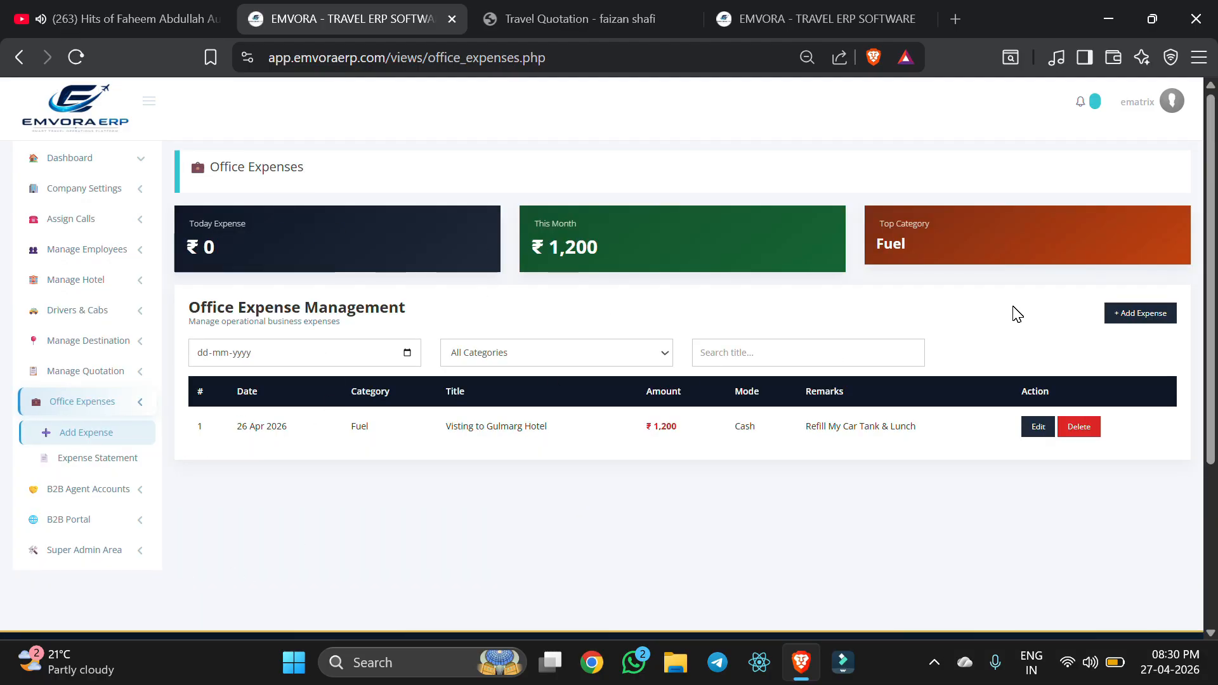
{"action": "left_click", "coordinate": [1116, 312]}
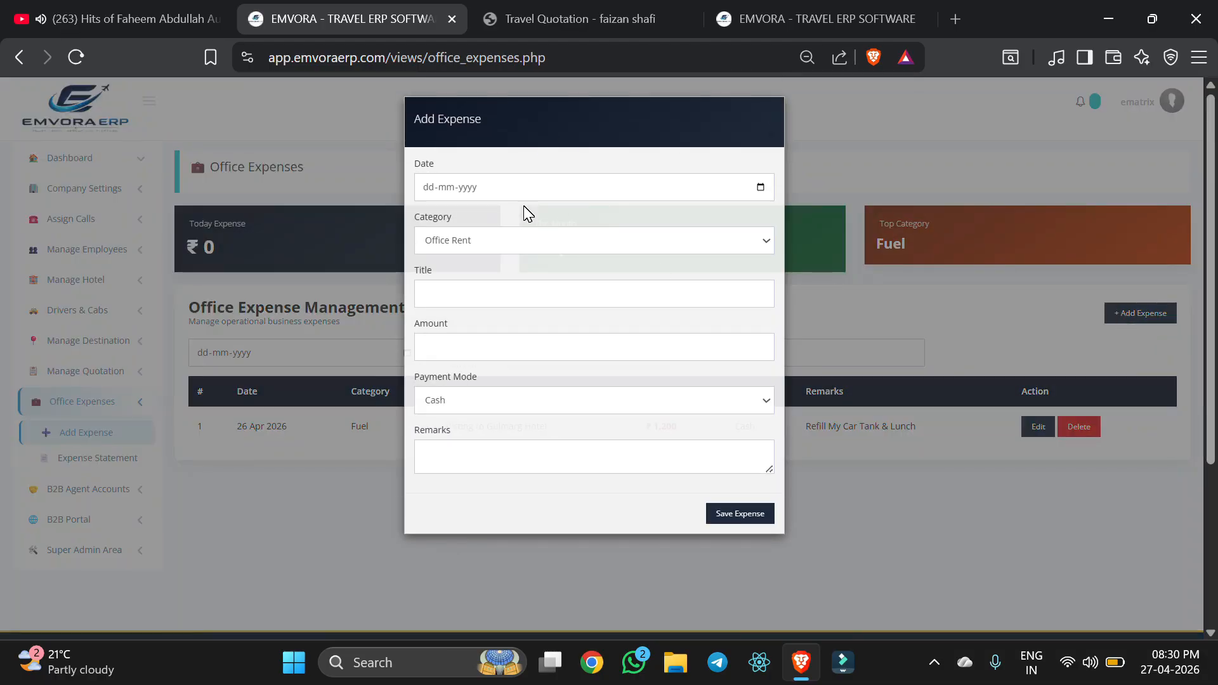
{"action": "left_click", "coordinate": [532, 297]}
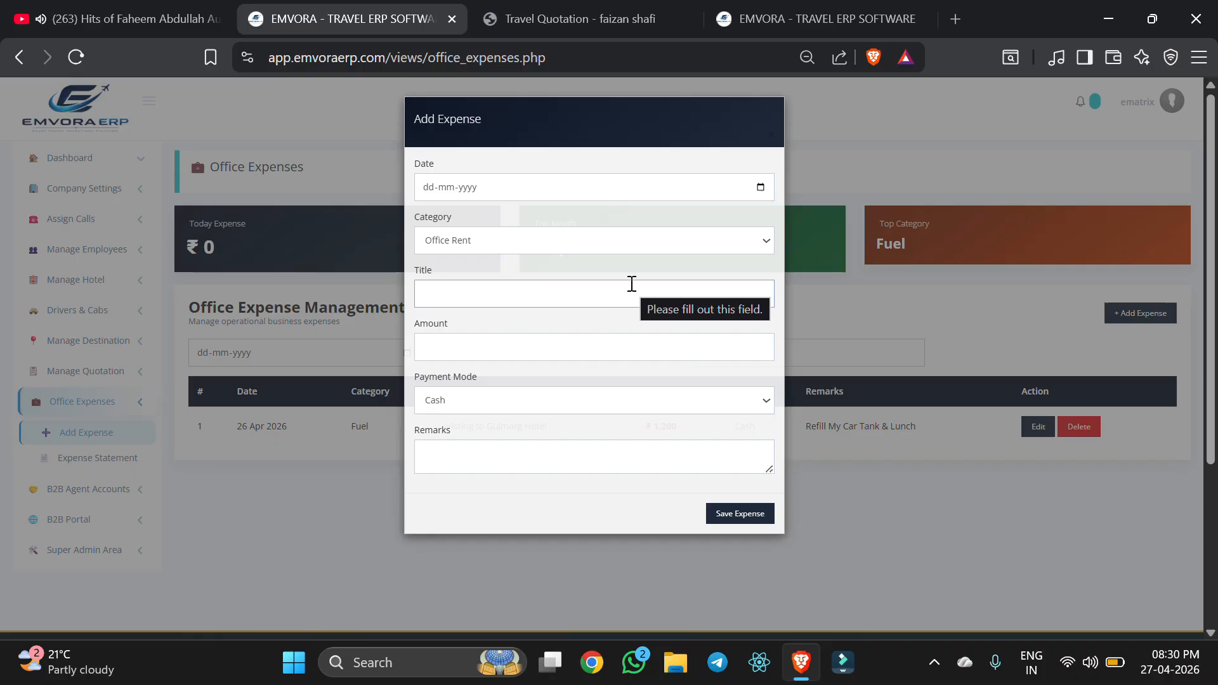
{"action": "type", "text": "fuel"}
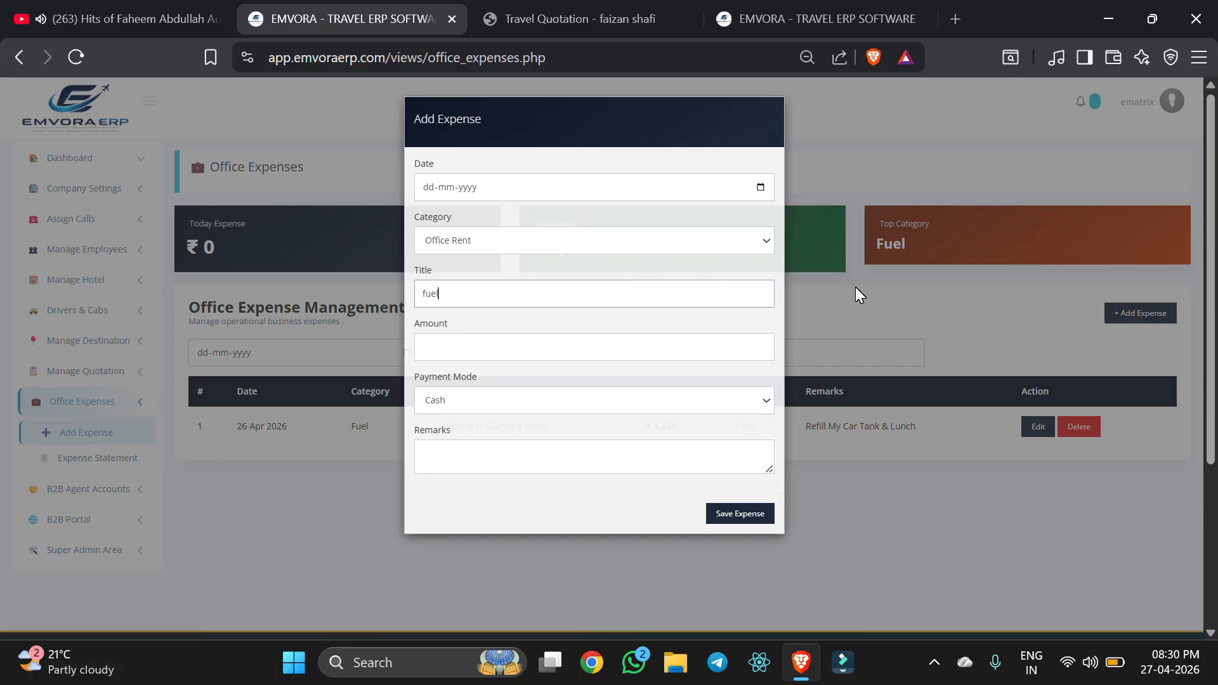
{"action": "left_click", "coordinate": [824, 519]}
- Review the recorded fuel expense in the office expense table
{"action": "left_click_drag", "start_coordinate": [185, 429], "coordinate": [1009, 528]}
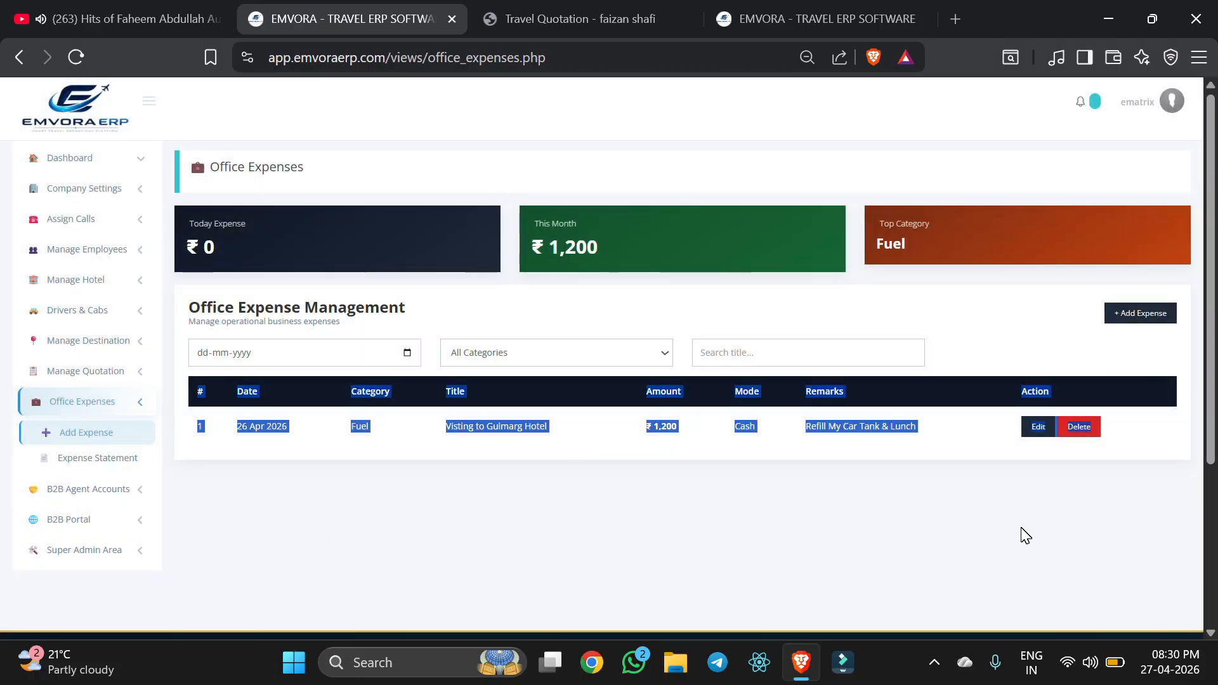